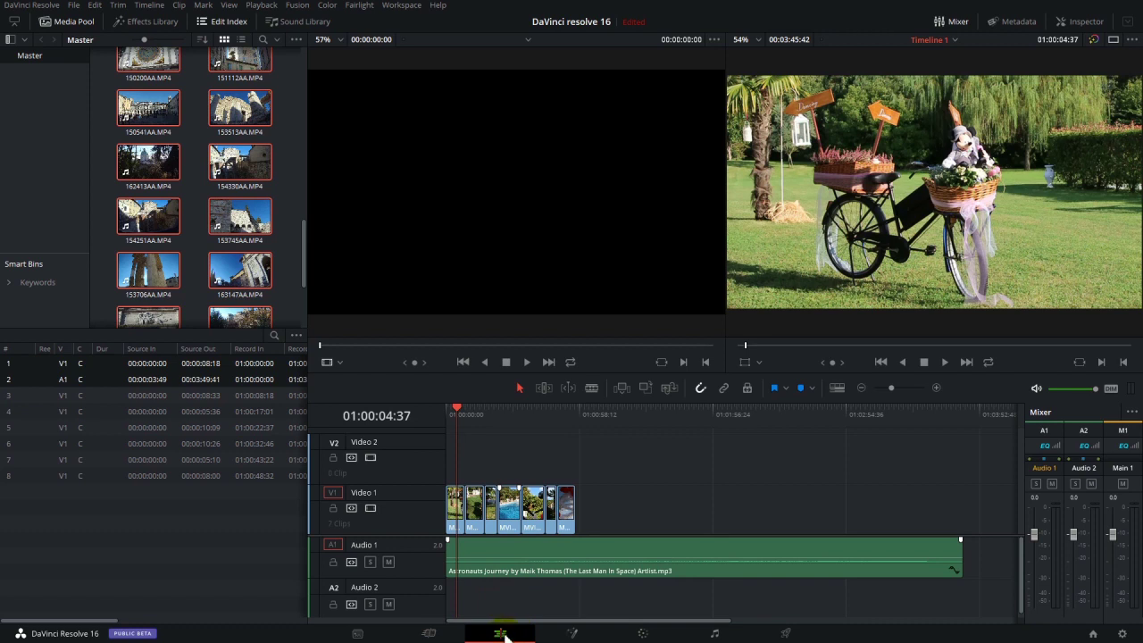
Step: Scrub the timeline playhead forward to the swimming pool clip at 01:00:22:37
left_click(461, 412)
left_click_drag(462, 416, 498, 415)
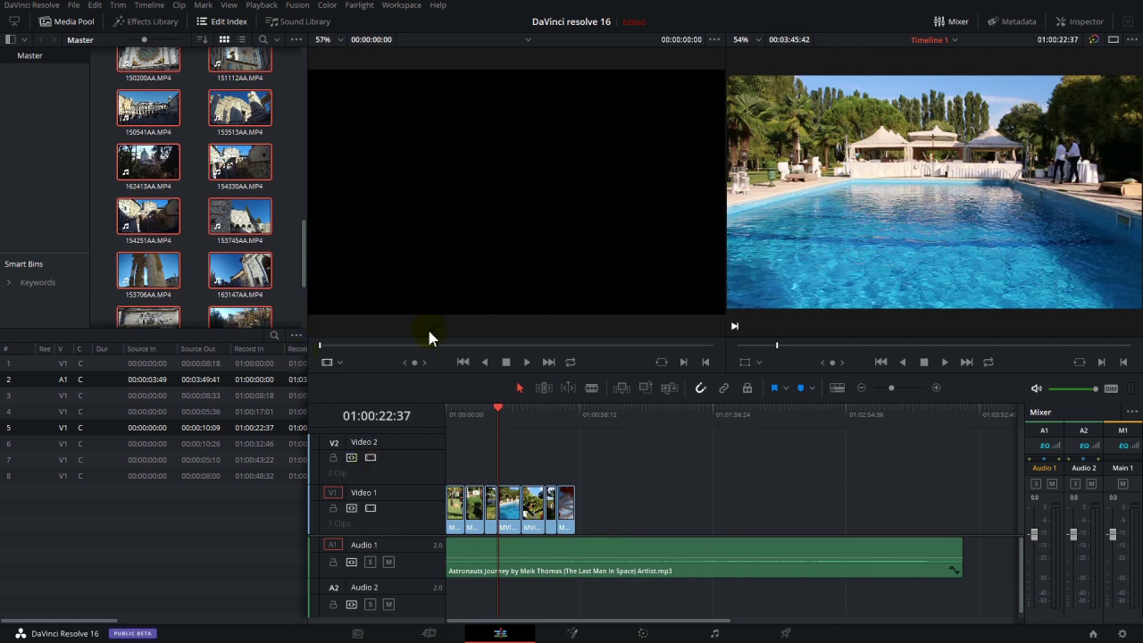
left_click(117, 6)
left_click(792, 7)
left_click_drag(539, 506, 522, 518)
left_click(778, 273)
Step: Load clip 133432AA.MP4 in the source viewer and scrub it to 00:00:02:12
left_click_drag(240, 163, 470, 145)
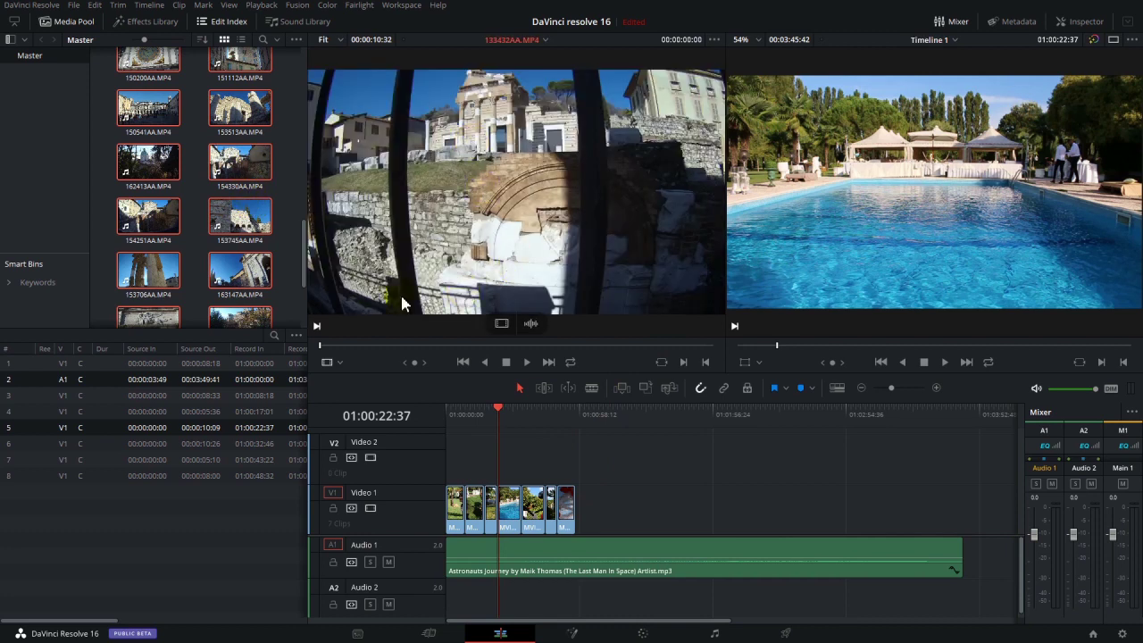
left_click_drag(428, 208, 473, 223)
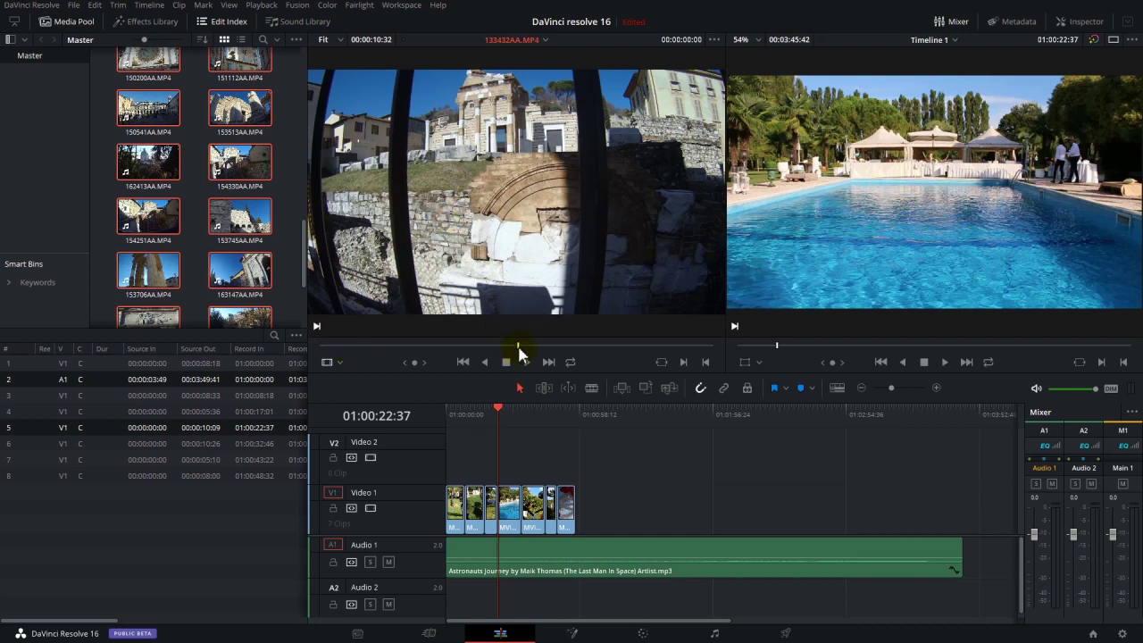
left_click(402, 345)
Step: Append all the selected media pool clips directly after the last clip on Video 1
left_click_drag(550, 191, 615, 517)
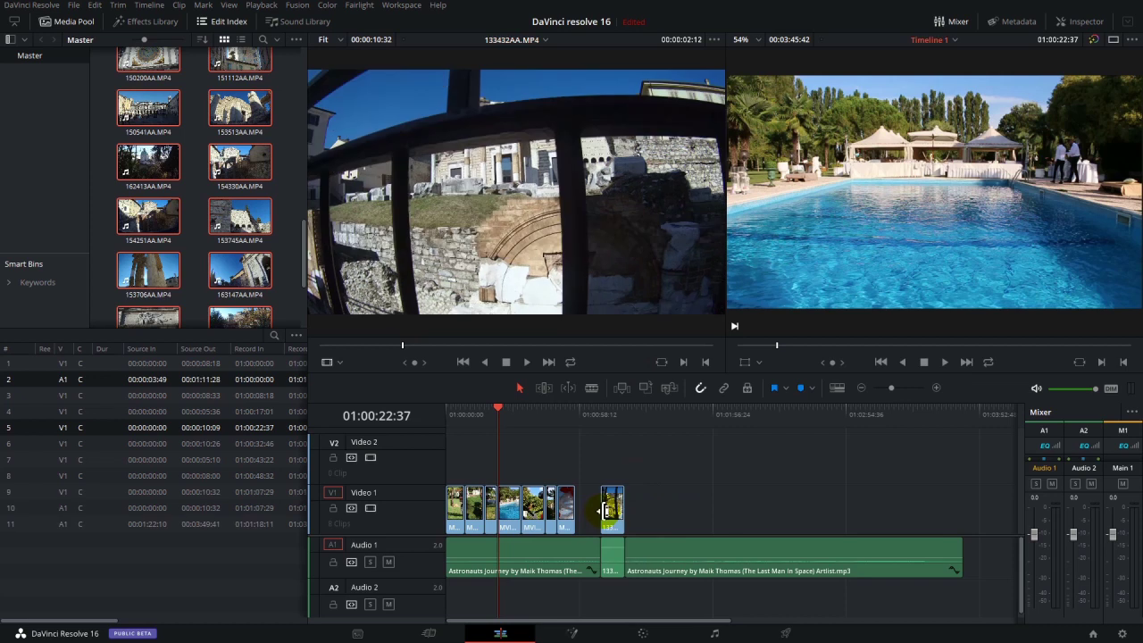
key("ctrl+z")
left_click_drag(498, 298, 613, 521)
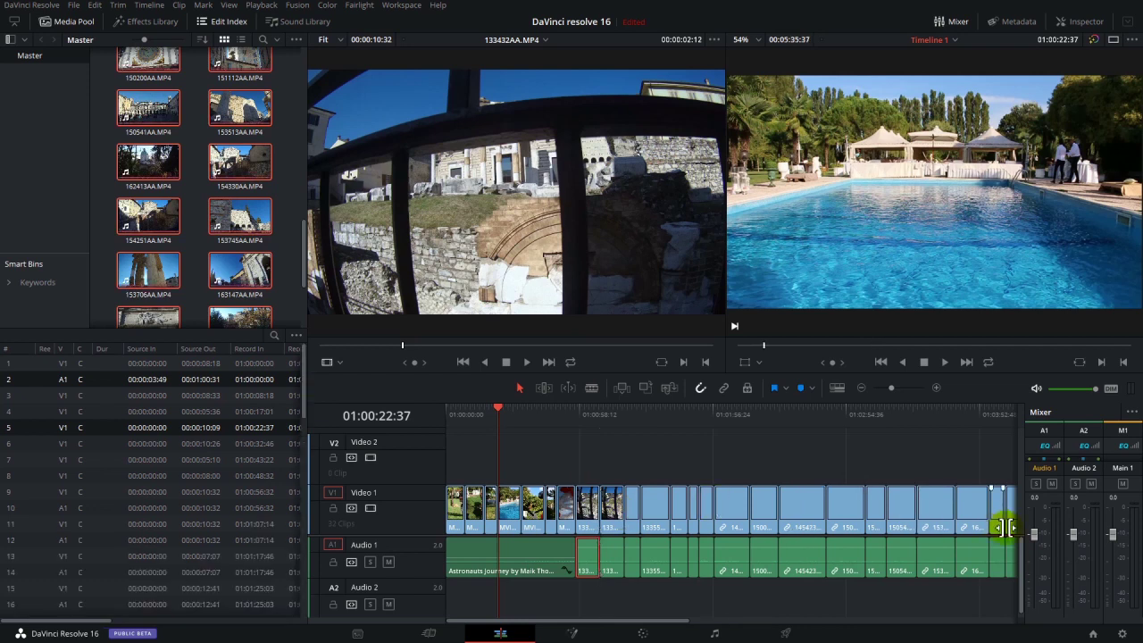
Step: Examine the cut between clips 153745AA.MP4 and 153706AA.MP4 up close, then move the playhead back to 01:04:22:31
left_click_drag(622, 622, 766, 625)
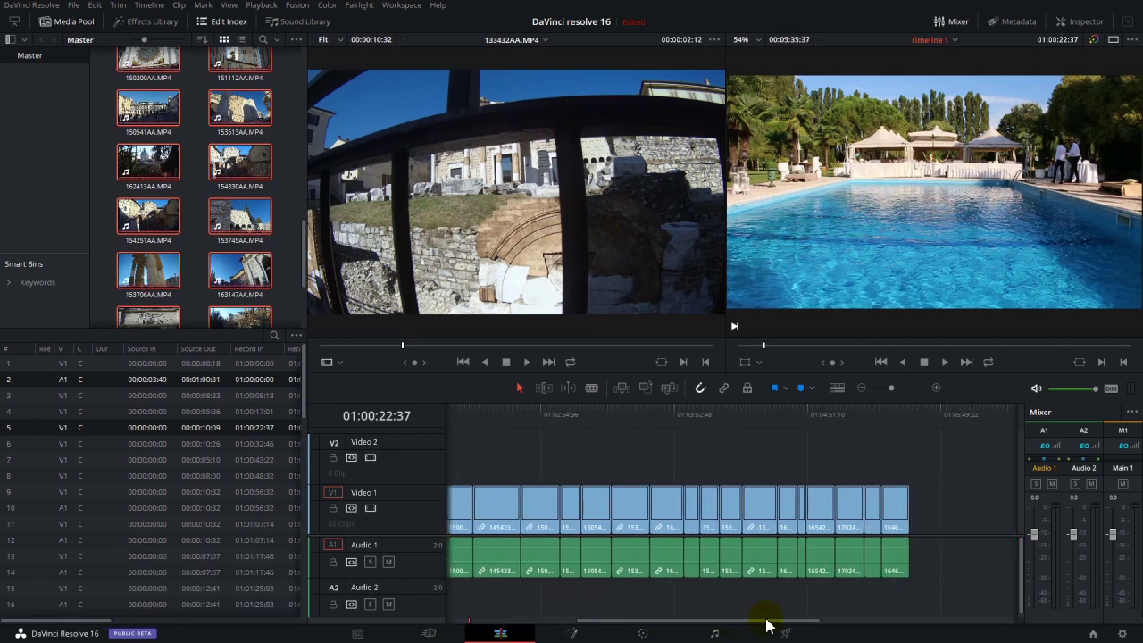
left_click(702, 409)
mouse_move(721, 527)
left_mouse_down()
mouse_move(701, 517)
mouse_move(706, 505)
mouse_move(709, 531)
left_mouse_up()
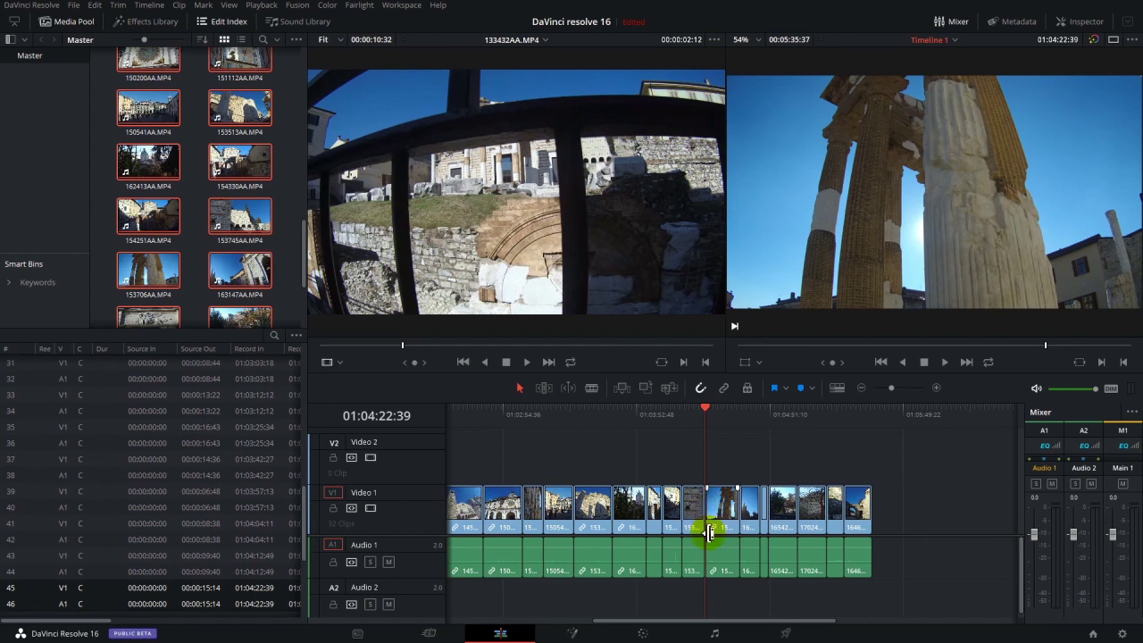
left_click_drag(891, 387, 920, 388)
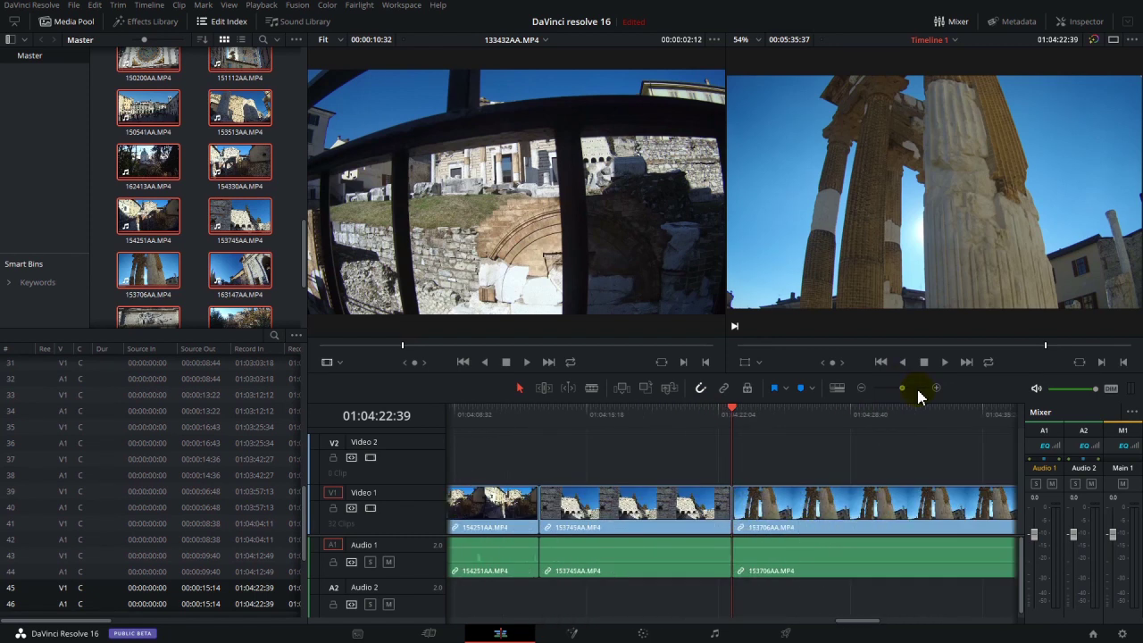
left_click(736, 507)
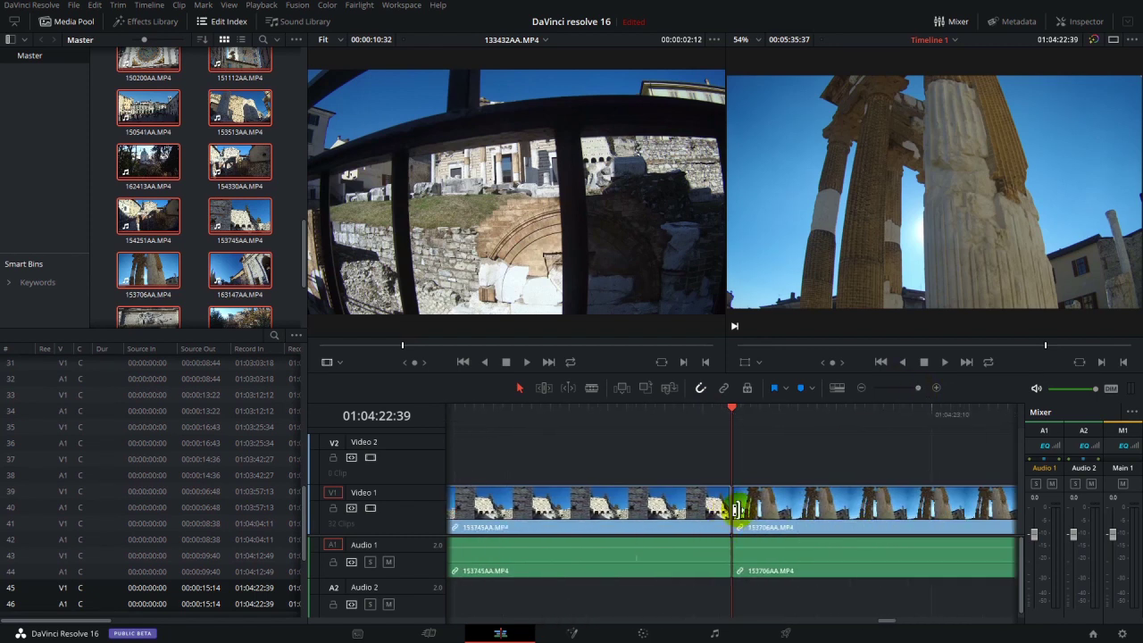
left_click_drag(737, 509, 742, 502)
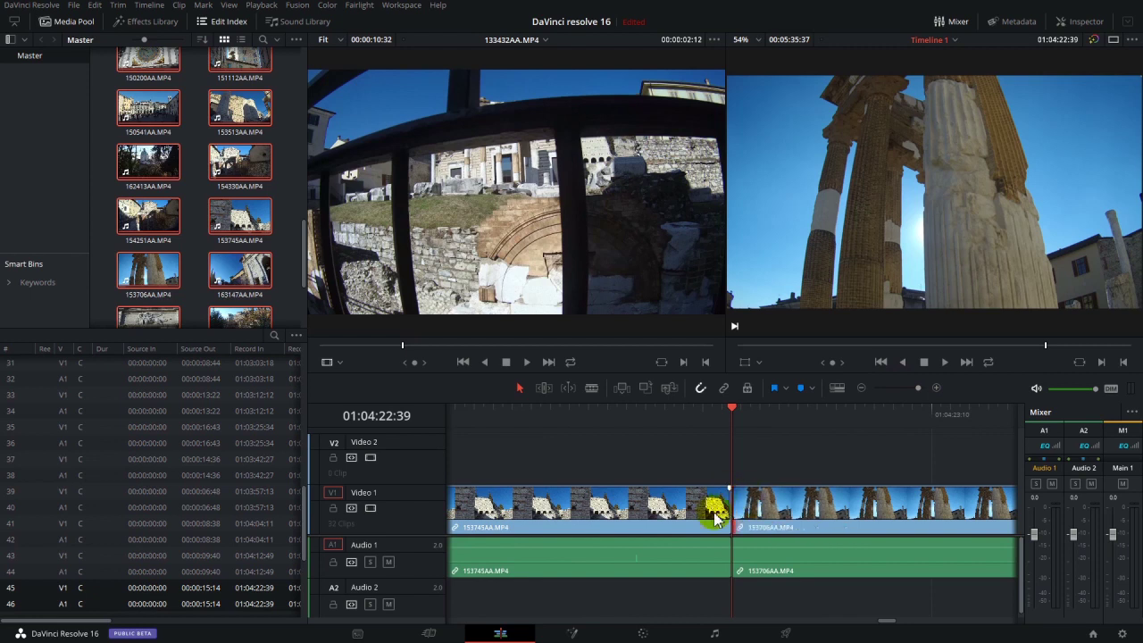
left_click_drag(731, 406, 650, 445)
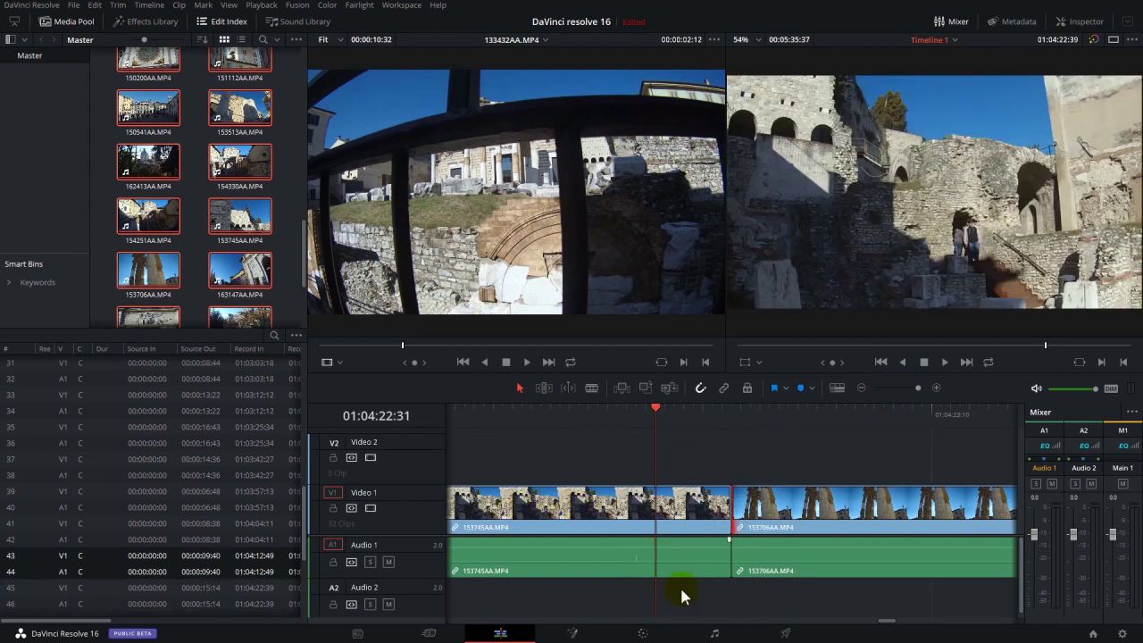
Step: Paste a copy of clip 150541AA.MP4 past the end of Video 1 and remove the gap in front of it
left_click_drag(886, 622, 477, 620)
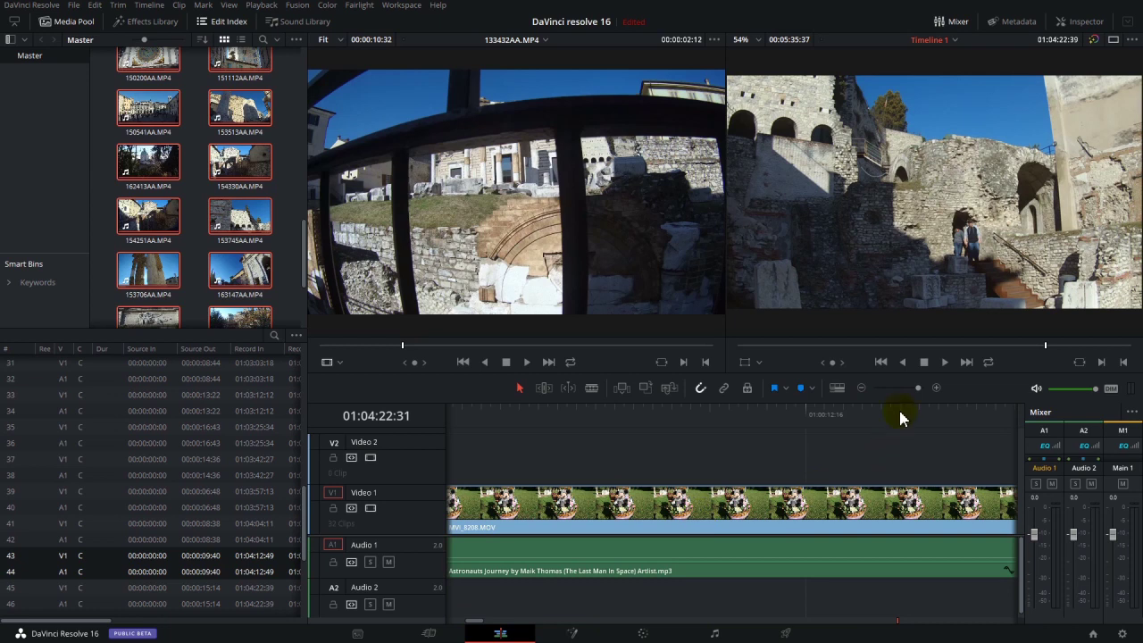
mouse_move(903, 385)
left_mouse_down()
mouse_move(862, 390)
mouse_move(902, 394)
mouse_move(892, 396)
left_mouse_up()
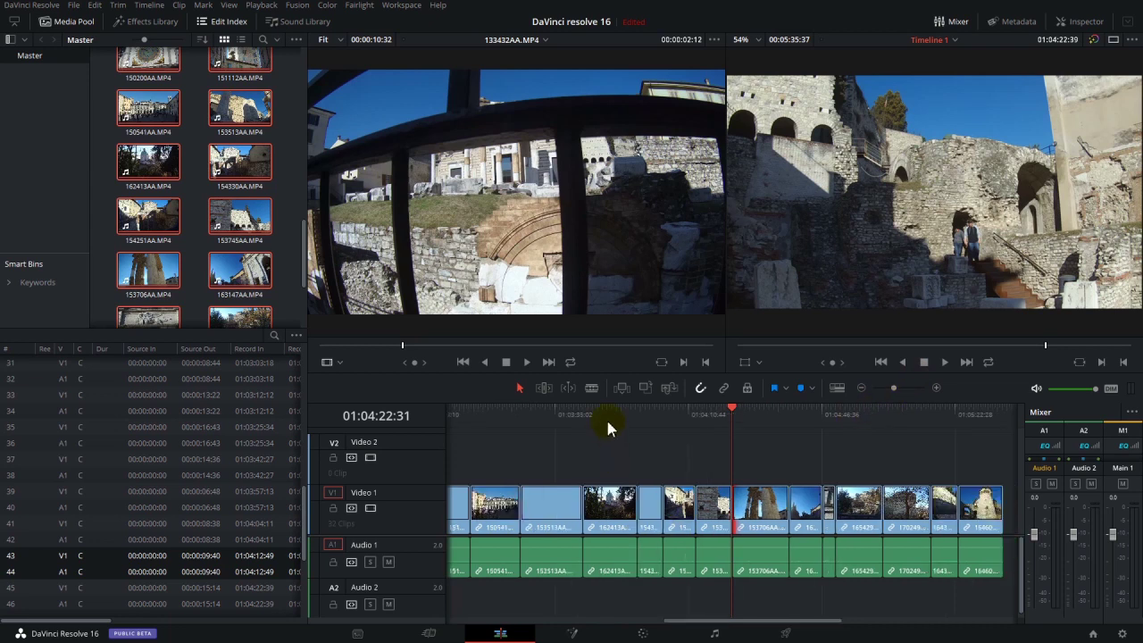
left_click(492, 418)
left_click(504, 513)
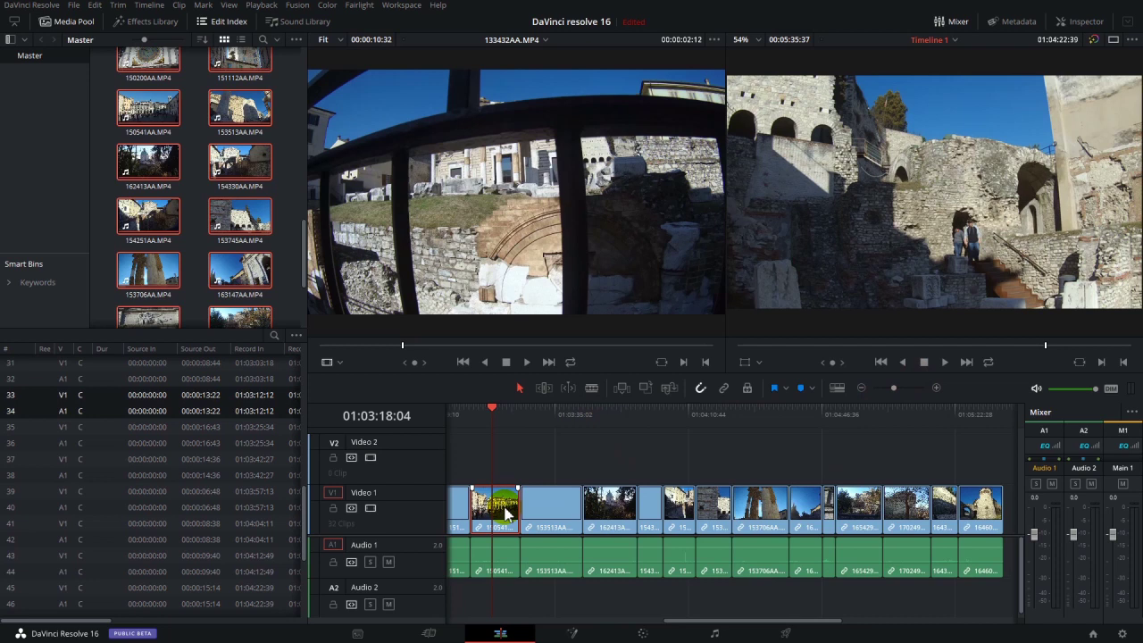
right_click(505, 513)
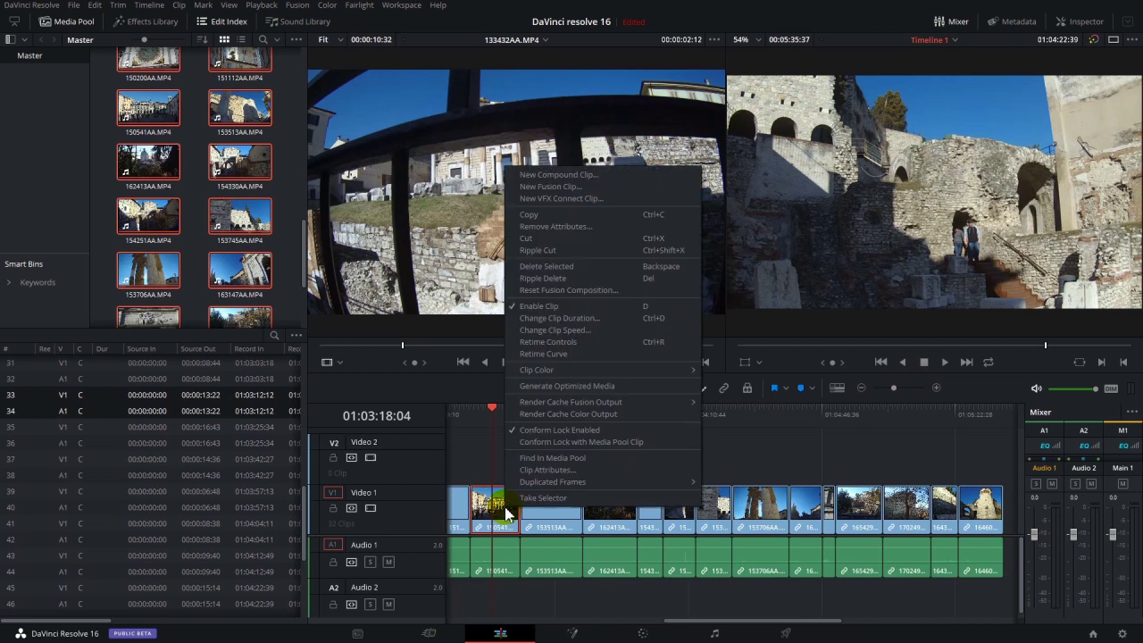
left_click(558, 221)
left_click_drag(691, 623, 842, 617)
left_click(550, 414)
key("ctrl+v")
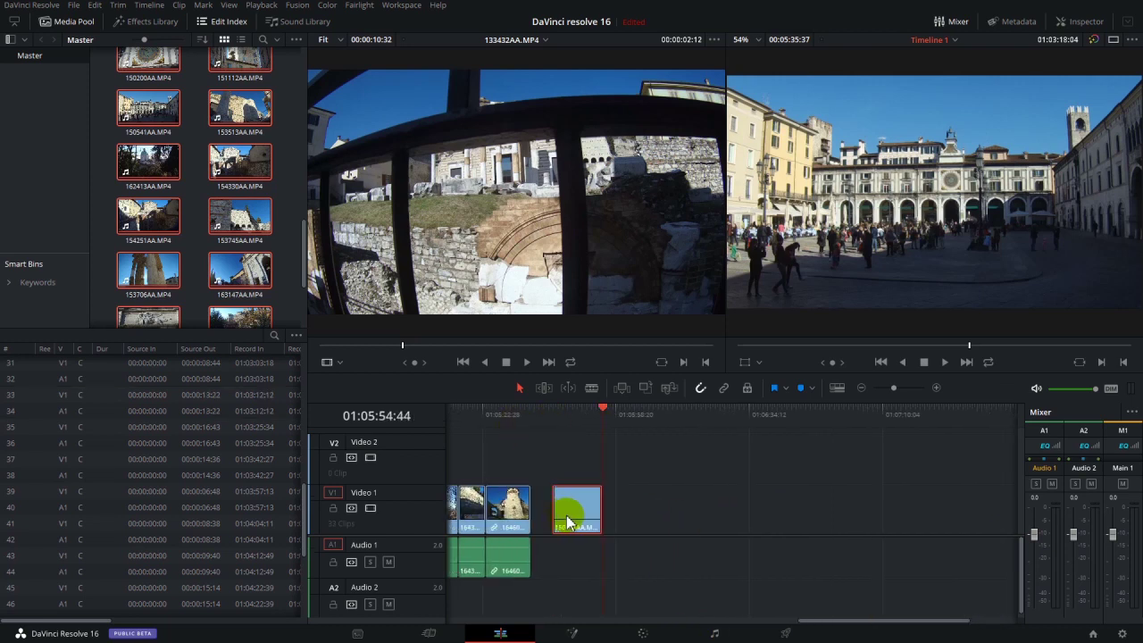
left_click(548, 514)
key("BackSpace")
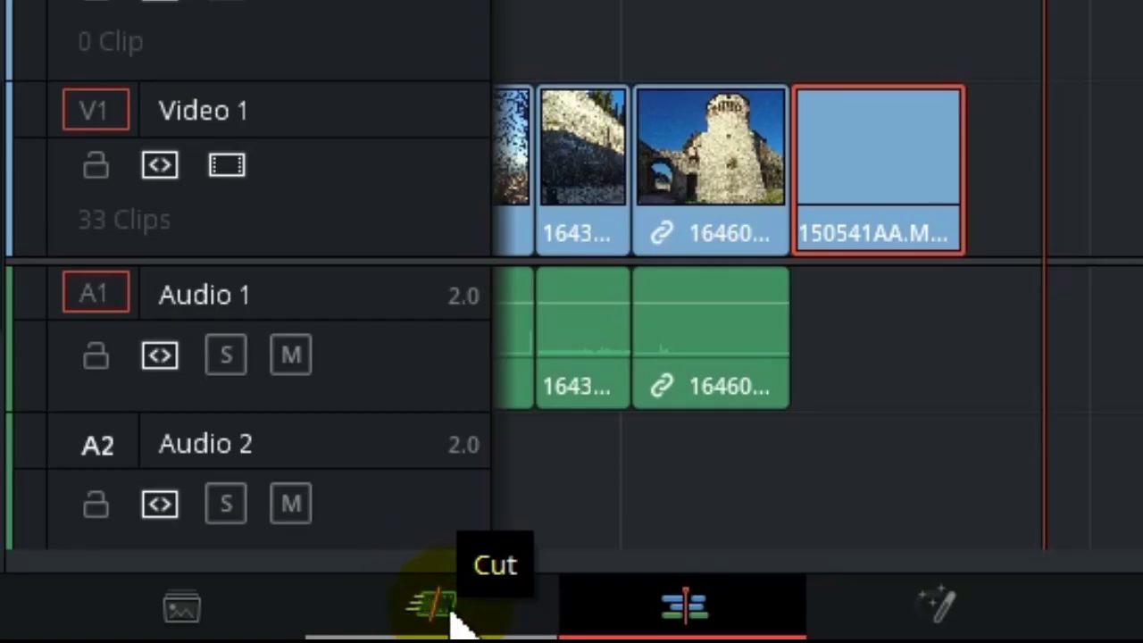
Step: Switch to the Cut page and slightly widen the media pool
left_click(434, 610)
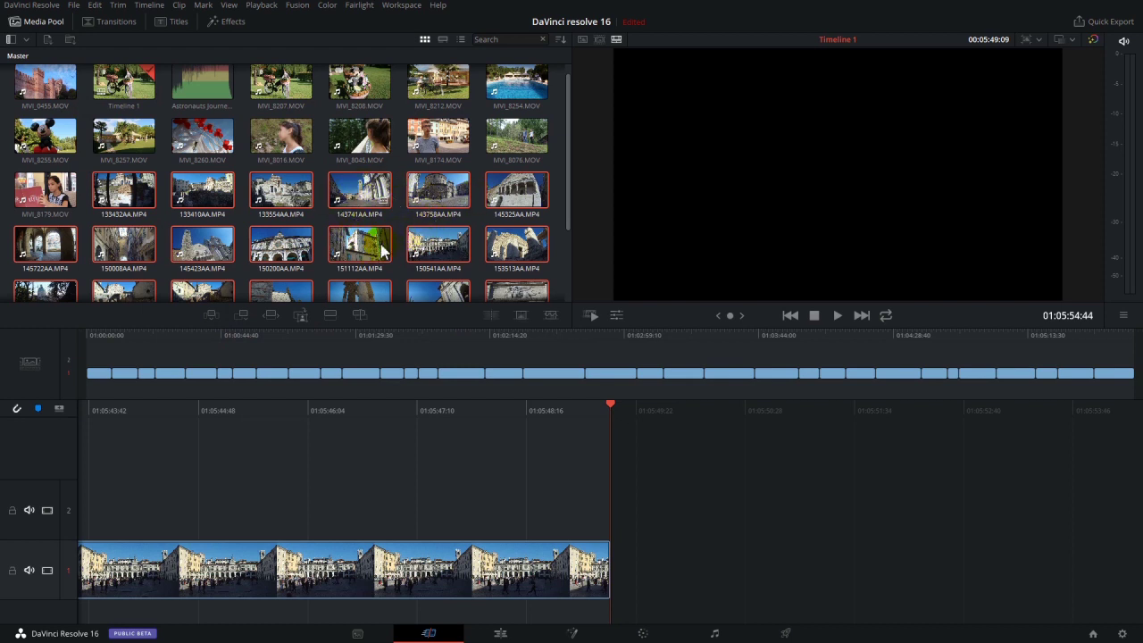
left_click_drag(572, 181, 581, 178)
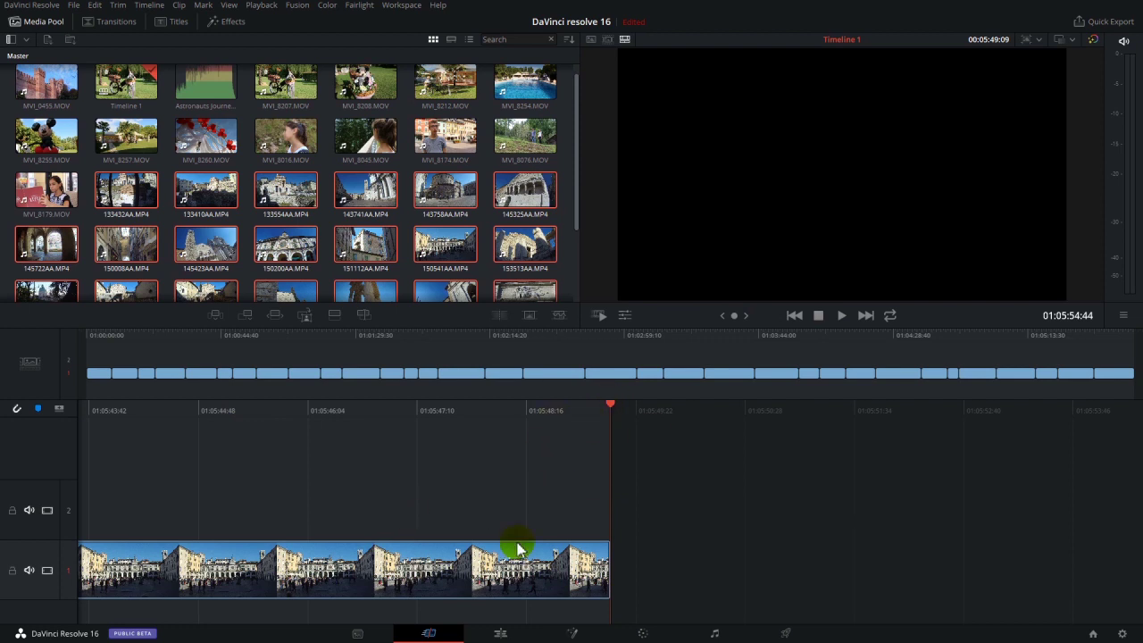
Step: Scrub the detailed timeline back through the final town square clip to 01:05:40:02
left_click(611, 404)
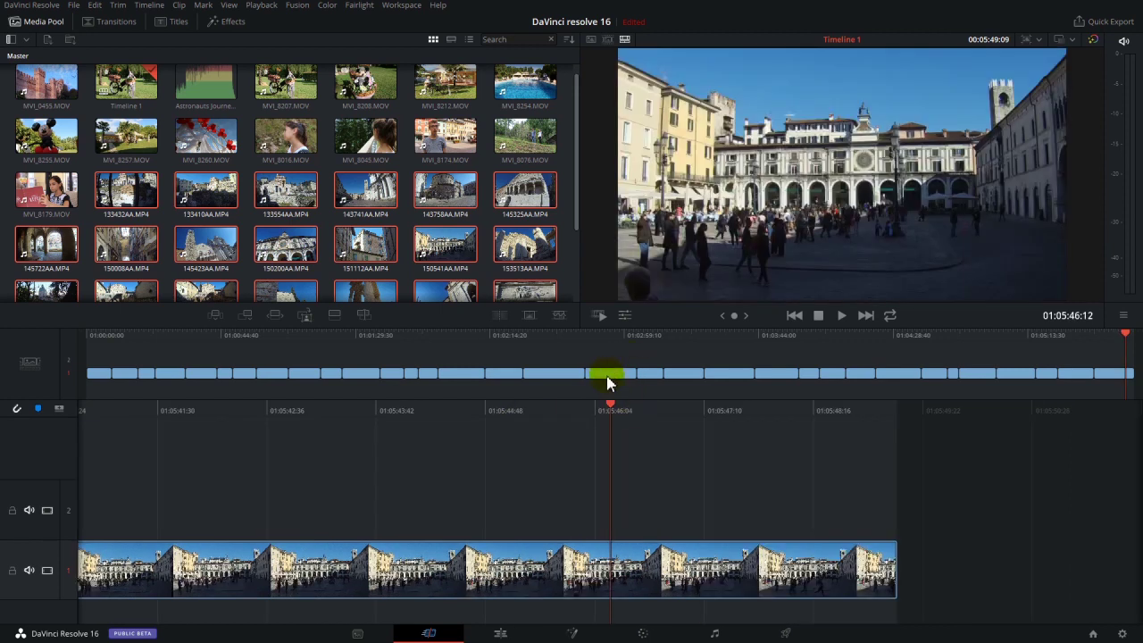
left_click_drag(573, 411, 694, 425)
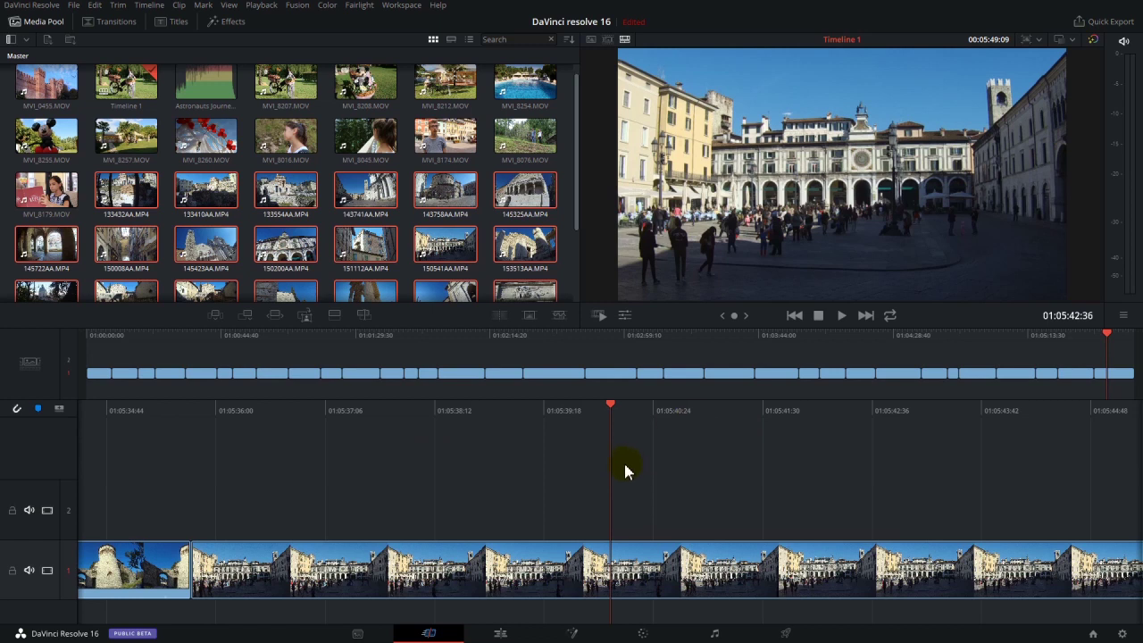
left_click_drag(624, 464, 610, 428)
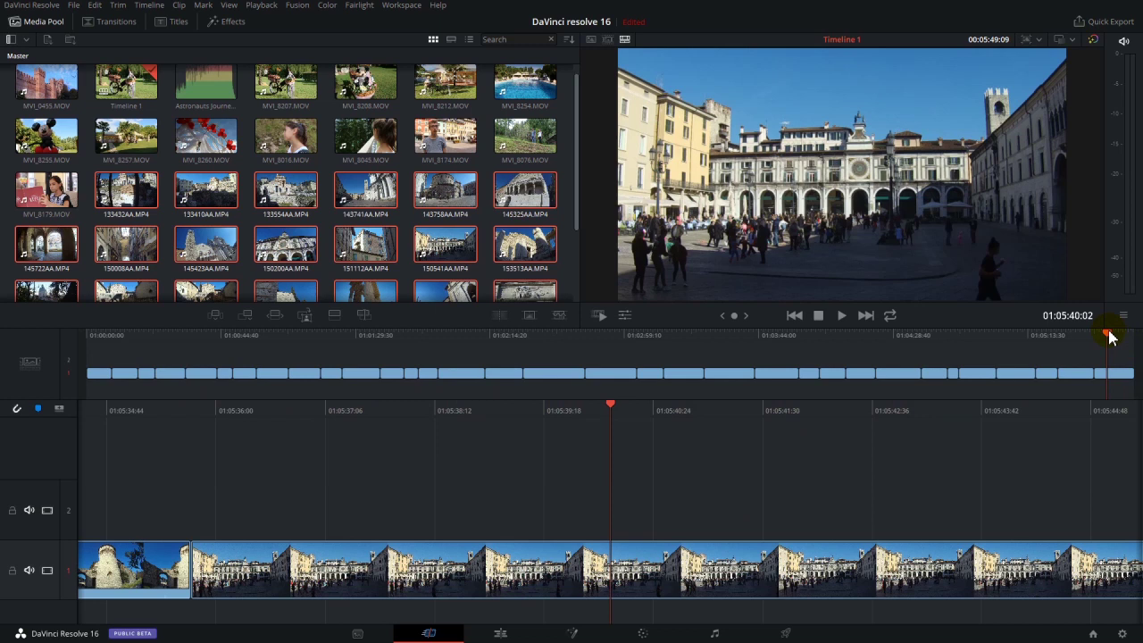
Step: Jump through several points of the full overview timeline, finishing in the opening bicycle clip
left_click_drag(1109, 338, 723, 336)
left_click_drag(437, 358, 1104, 373)
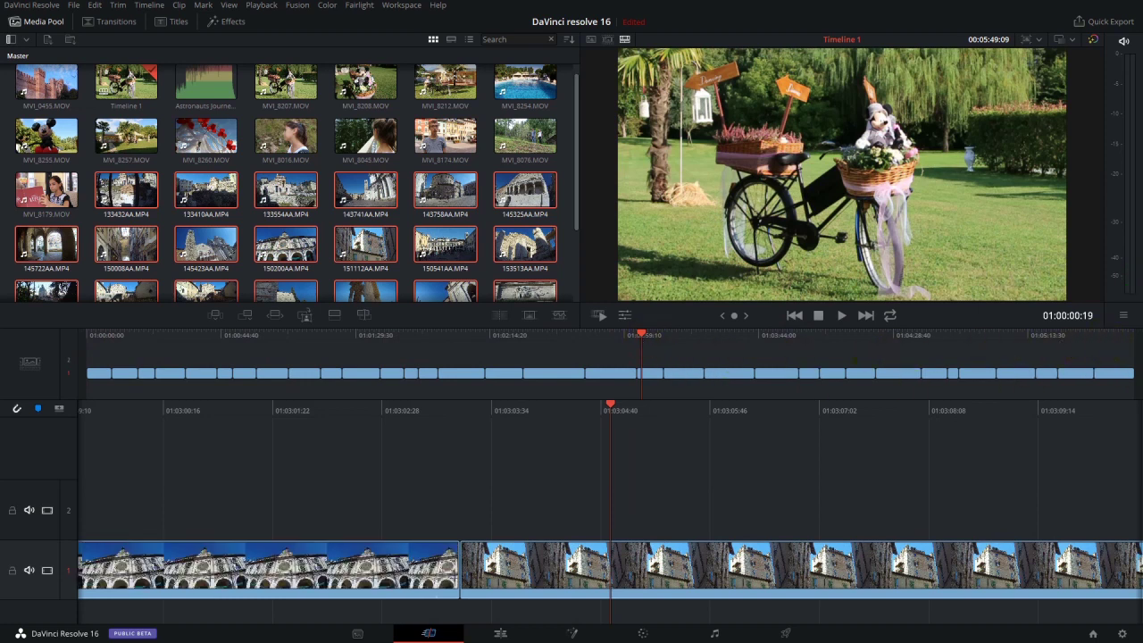
left_click(1107, 338)
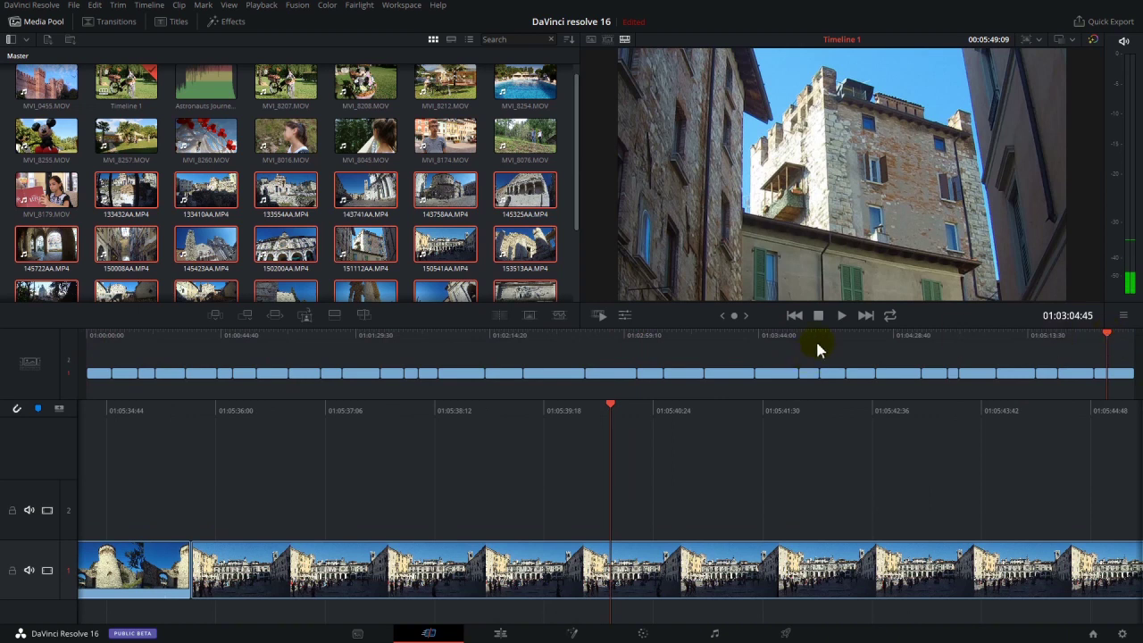
left_click(815, 337)
left_click(426, 337)
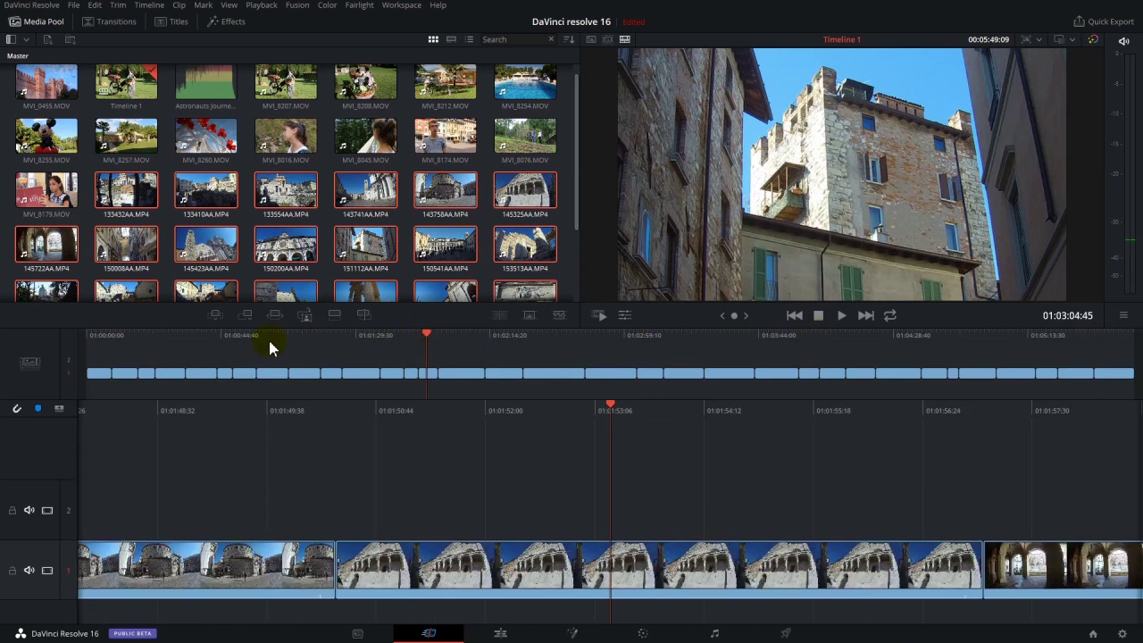
left_click(229, 338)
left_click(101, 336)
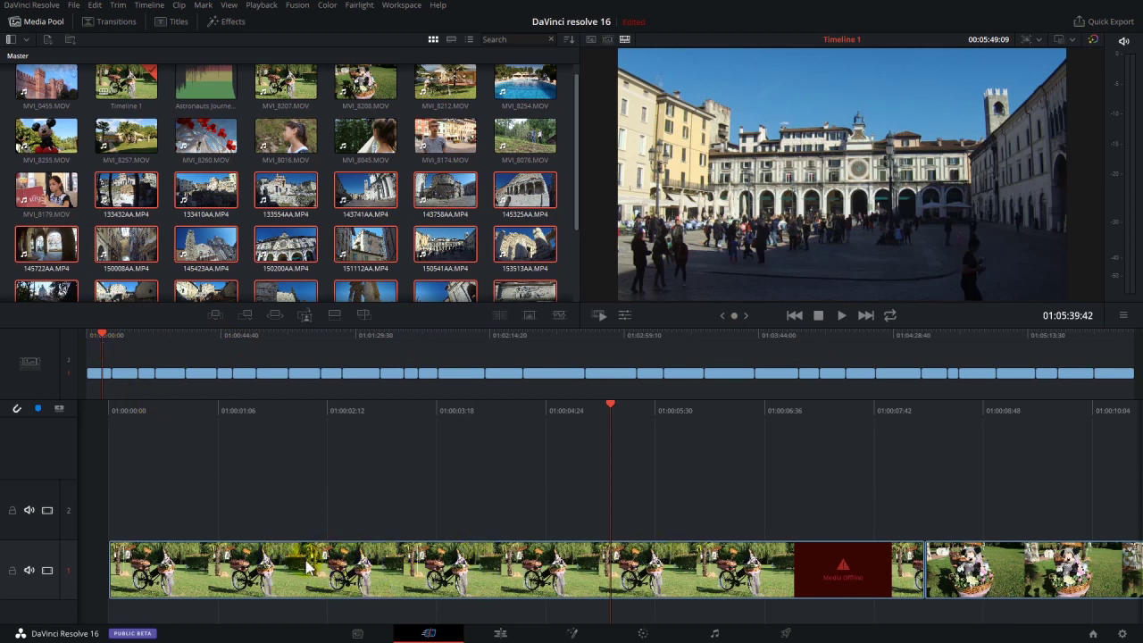
Step: Move the opening bicycle clip to track 2 above the final town square clip, and stack two ancient ruins clips on tracks 2 and 3
left_click(364, 560)
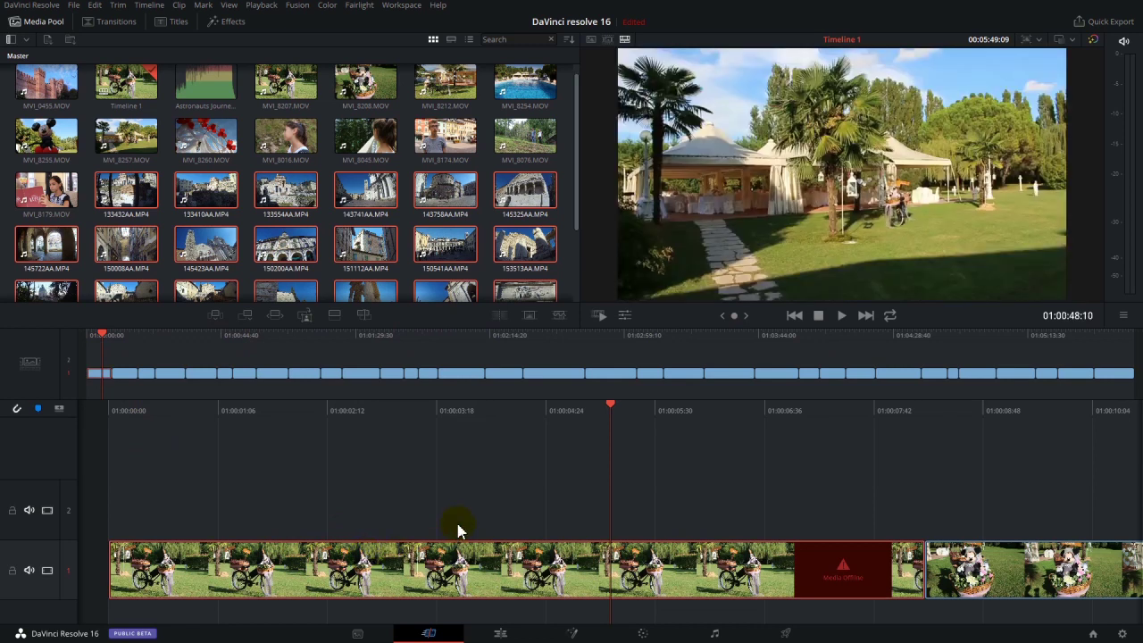
left_click_drag(757, 373, 1074, 375)
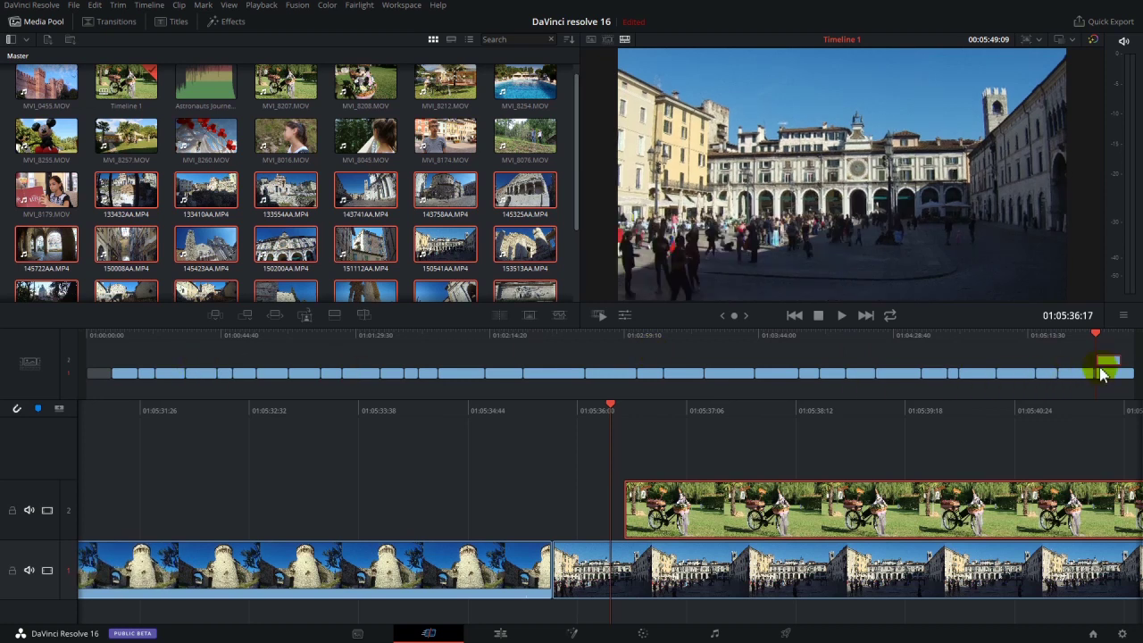
left_click_drag(1103, 375, 1102, 370)
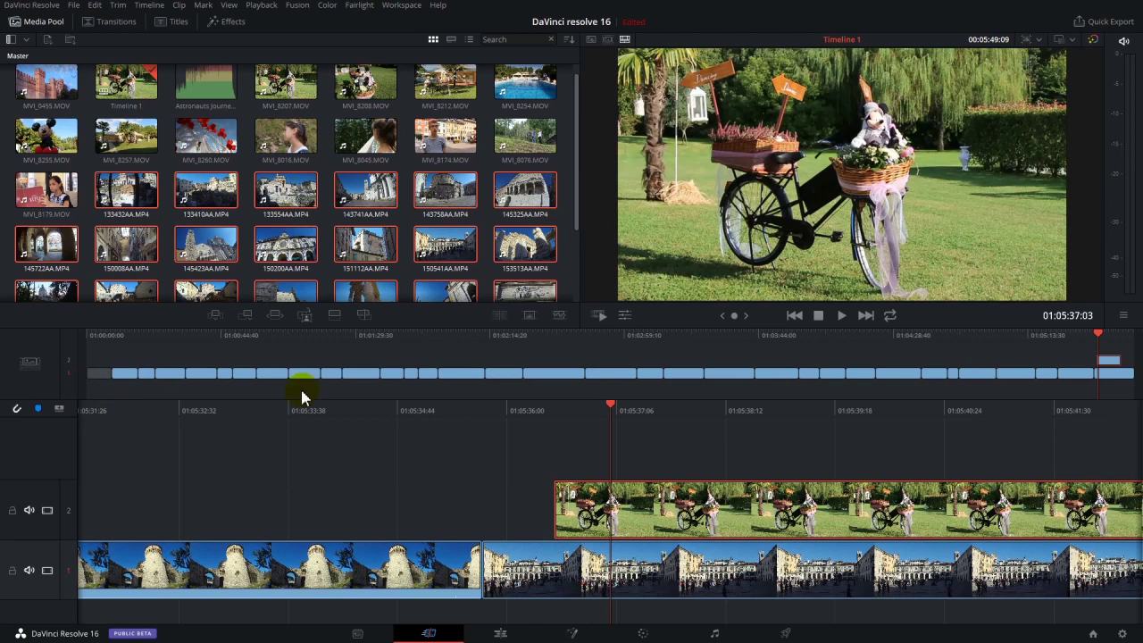
mouse_move(275, 376)
left_mouse_down()
mouse_move(265, 360)
mouse_move(348, 360)
mouse_move(263, 368)
mouse_move(276, 377)
mouse_move(268, 353)
mouse_move(274, 375)
mouse_move(301, 375)
mouse_move(303, 354)
mouse_move(260, 372)
mouse_move(301, 367)
mouse_move(273, 369)
mouse_move(280, 379)
left_mouse_up()
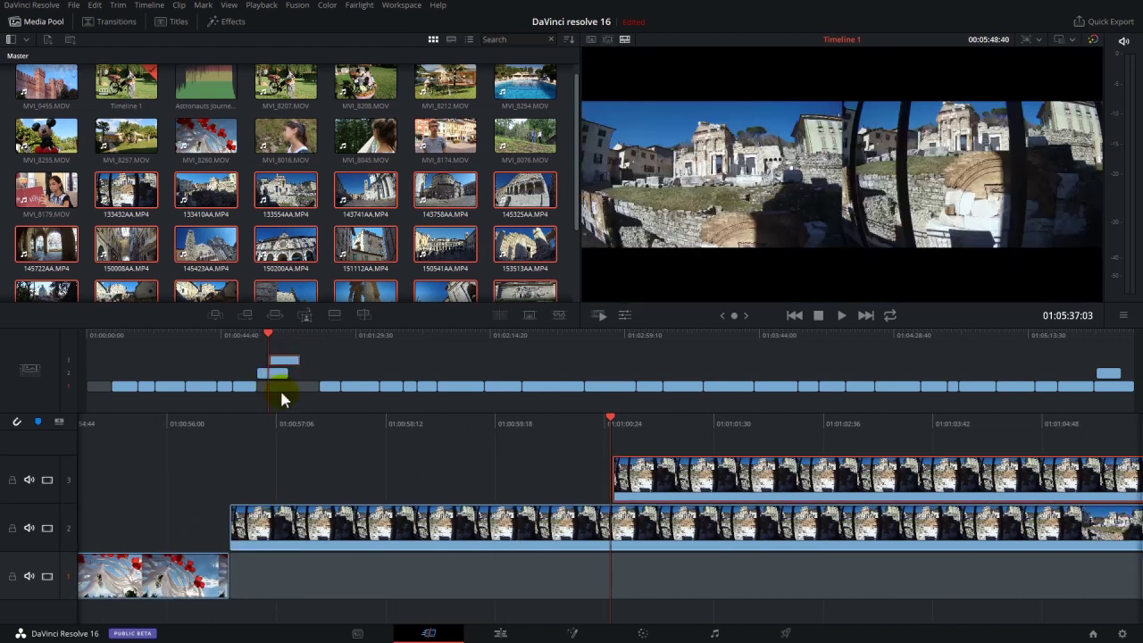
Step: Inspect other sections through the overview timeline, finishing with the playhead at the very end of the timeline
left_click(1079, 336)
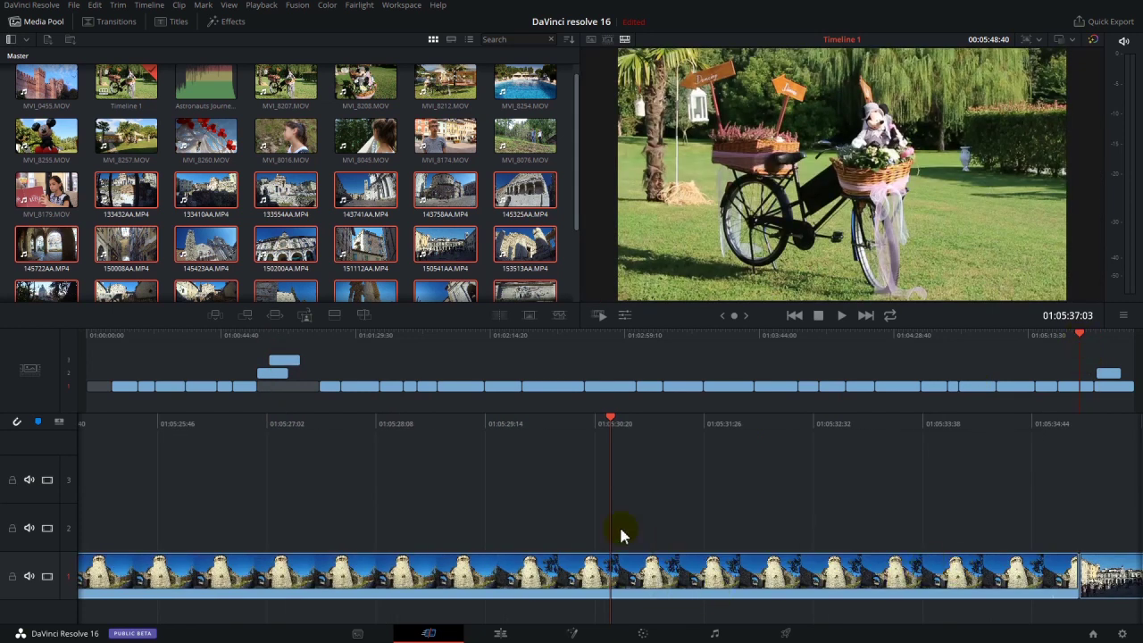
left_click(797, 336)
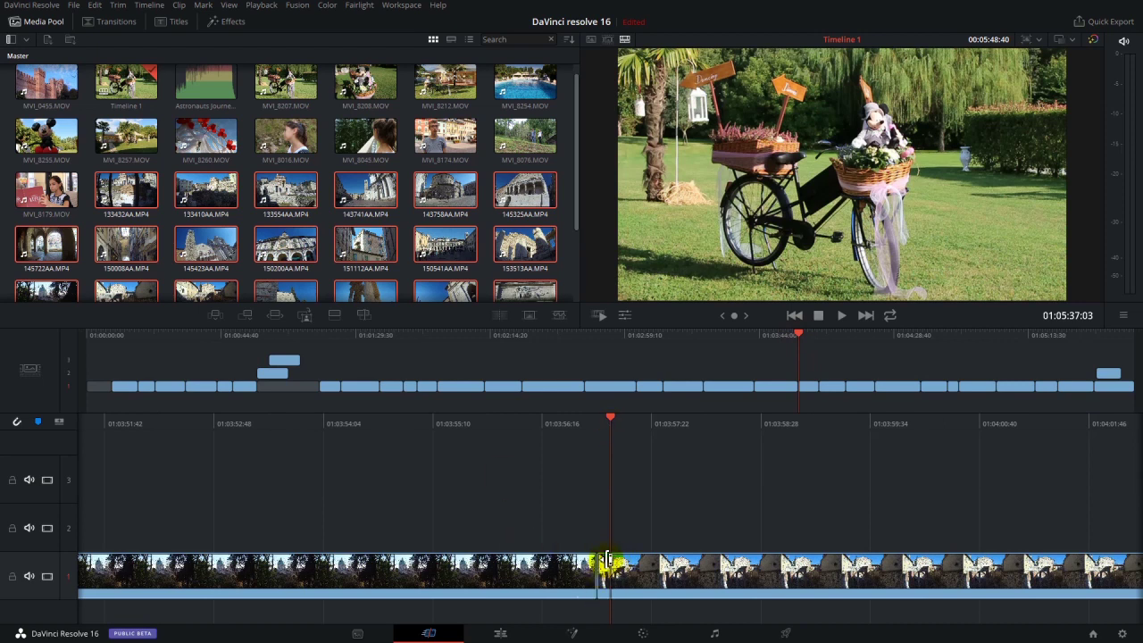
left_click(842, 384)
left_click_drag(843, 337, 1134, 337)
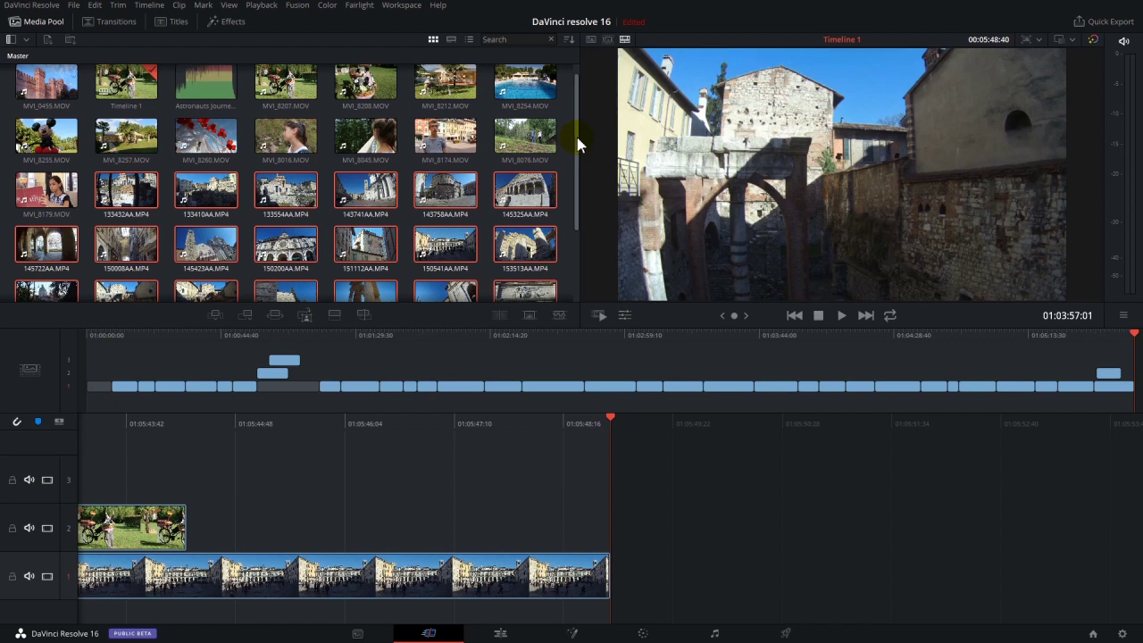
Step: Browse the clips in the media pool
scroll(576, 139, "up", 1)
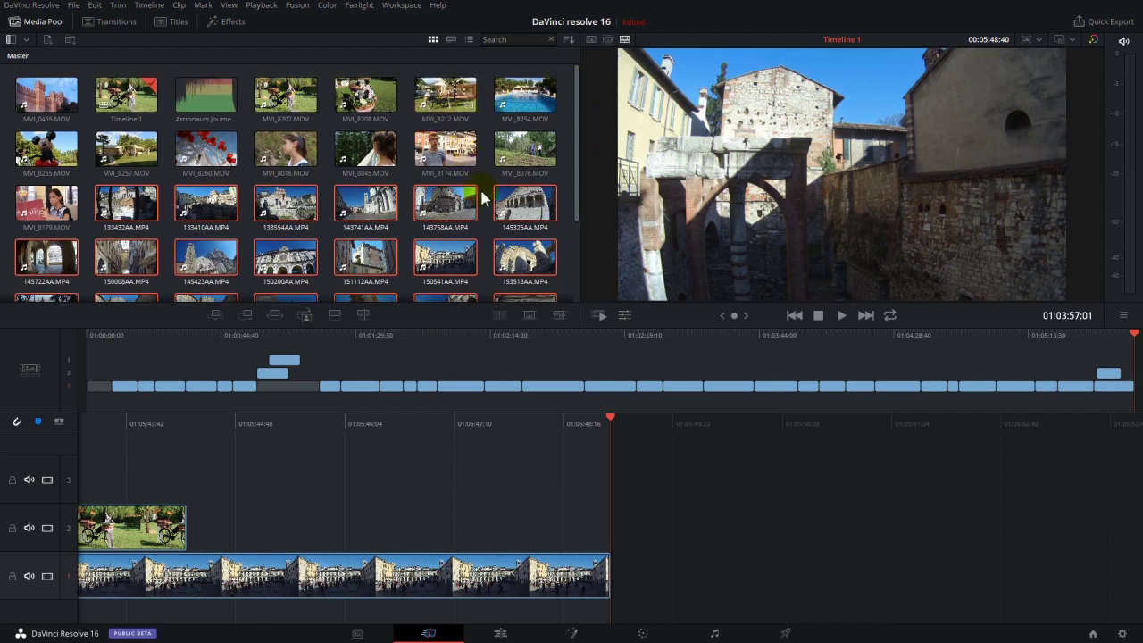
scroll(579, 156, "down", 2)
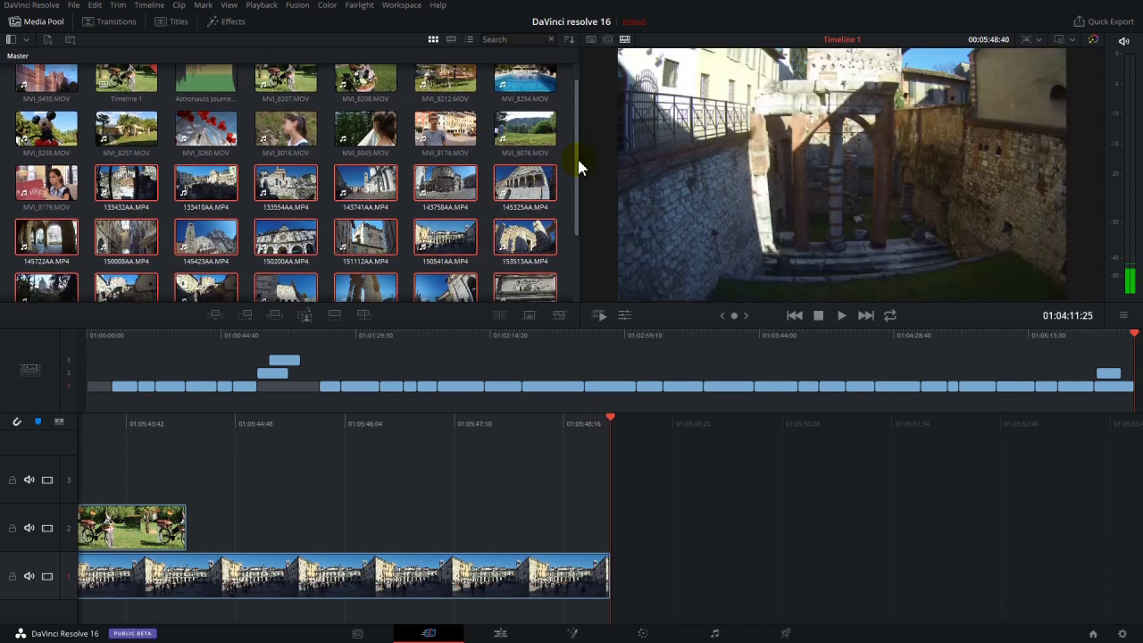
Step: Show the 143758AA.MP4 clip in the viewer's Source Clip mode
left_click(455, 183)
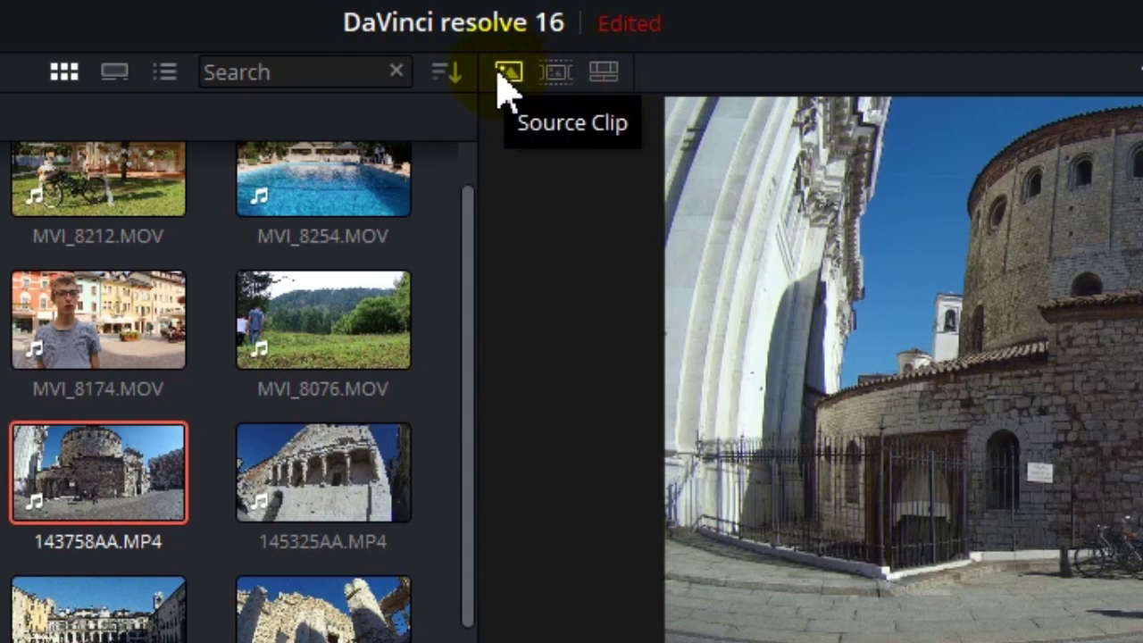
left_click(508, 79)
left_click(508, 77)
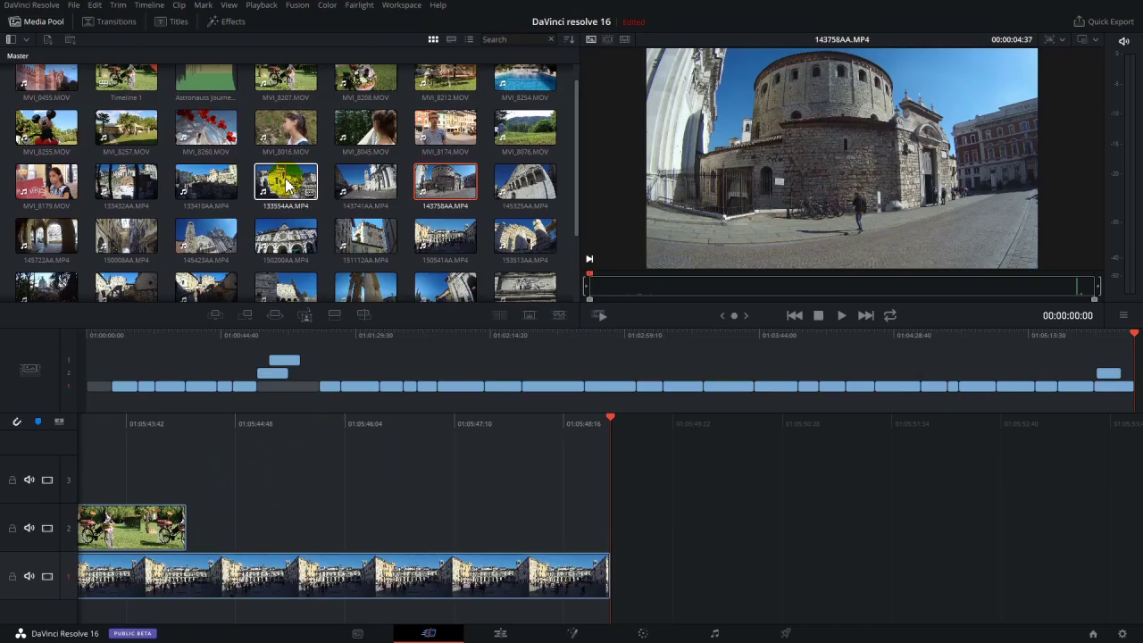
Step: Load 133554AA.MP4 as the source clip, mark an in-to-out range of about two seconds ending at 00:00:05:02, and preview it
left_click(287, 183)
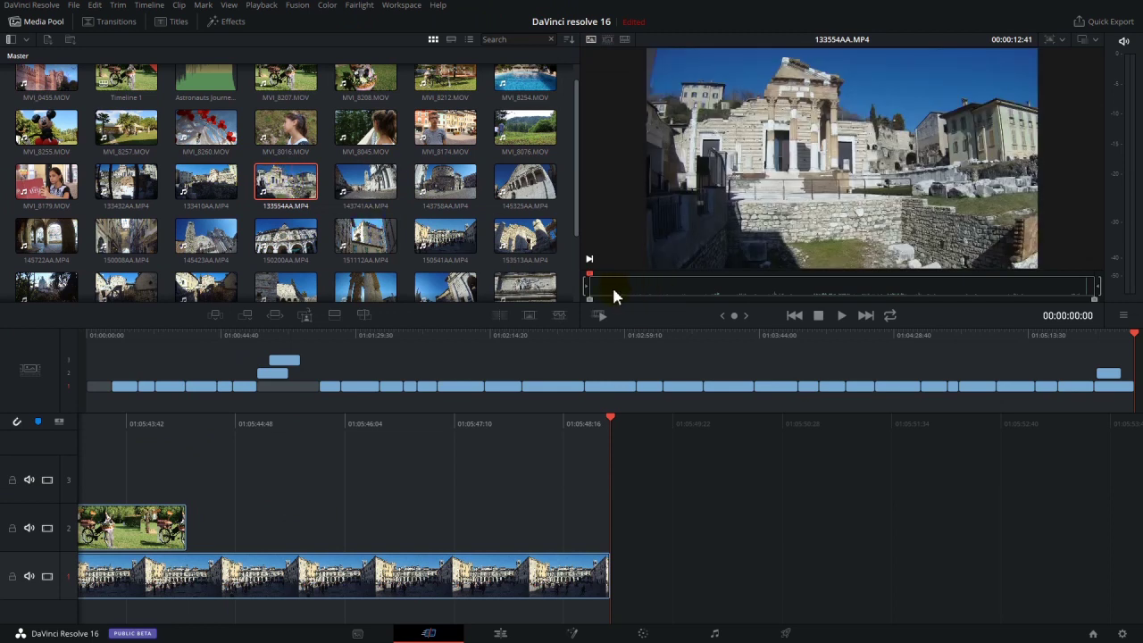
left_click_drag(690, 292, 778, 292)
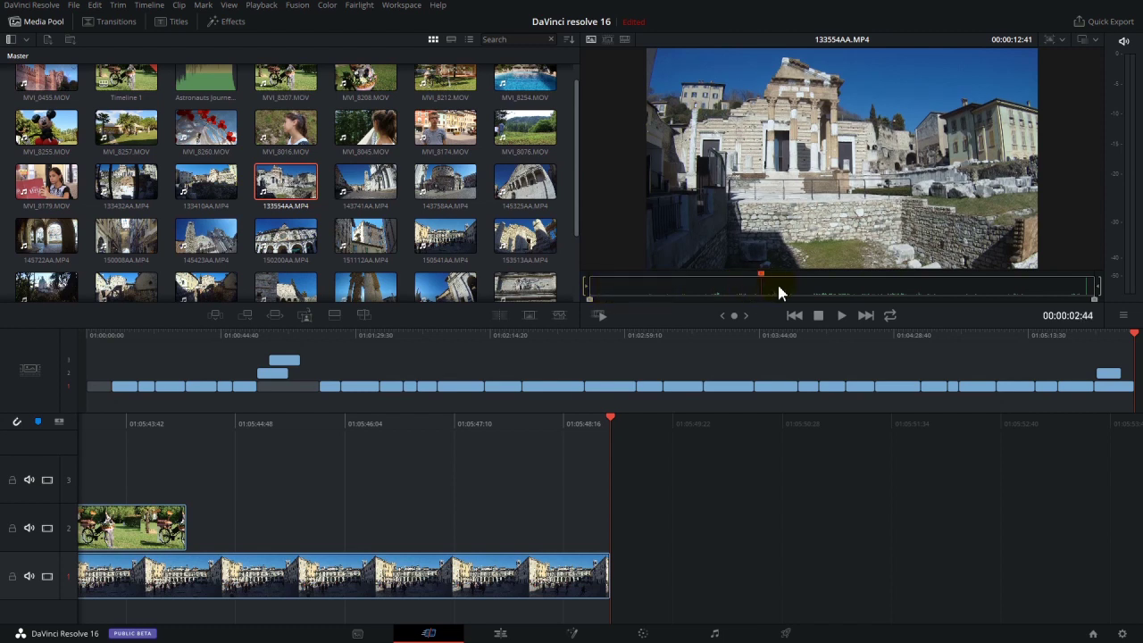
left_click_drag(911, 293, 1036, 288)
mouse_move(778, 294)
left_mouse_down()
mouse_move(709, 289)
mouse_move(789, 295)
left_mouse_up()
key("i")
key("o")
key("alt+slash")
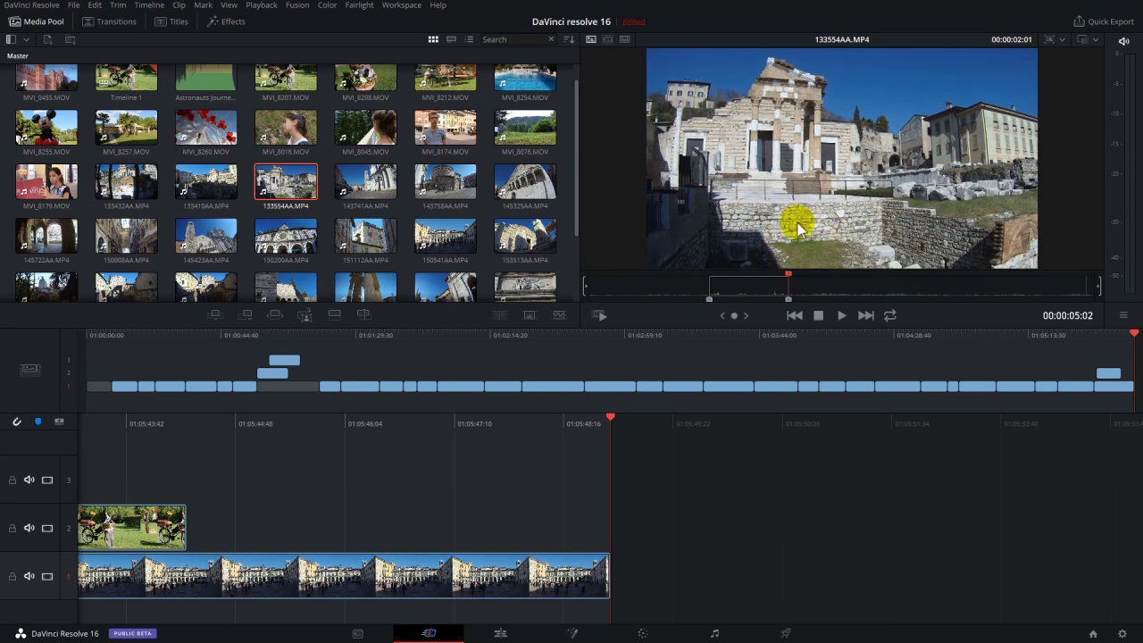
Step: Return to Timeline 1 and use the overview timeline to place the playhead at 01:02:40:36 in the stone tower clip
left_click(642, 464)
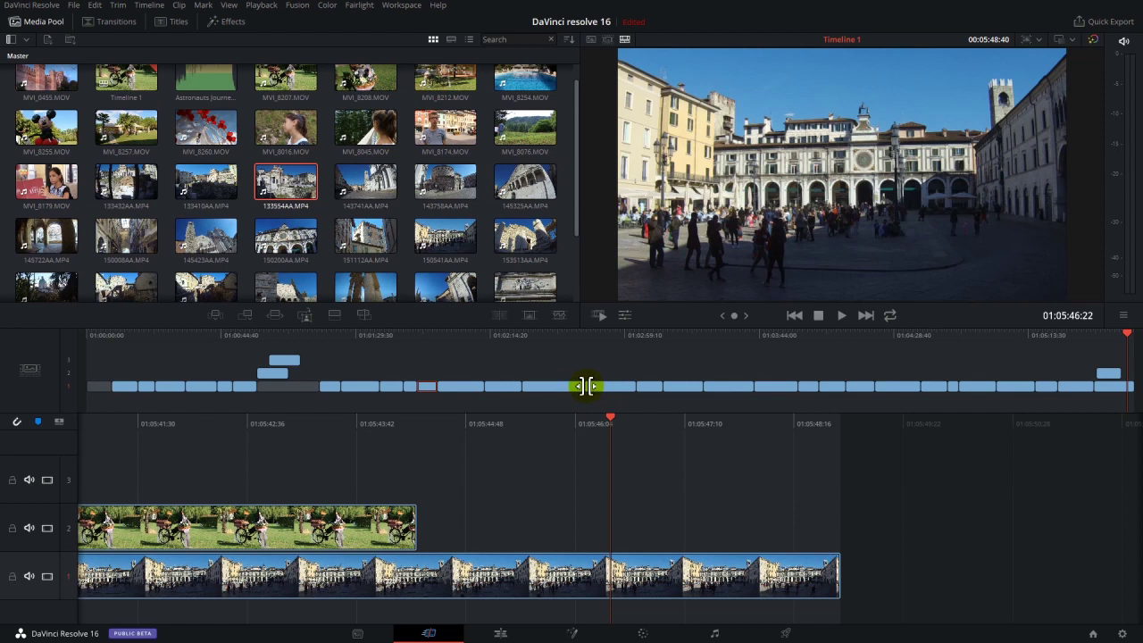
left_click(584, 339)
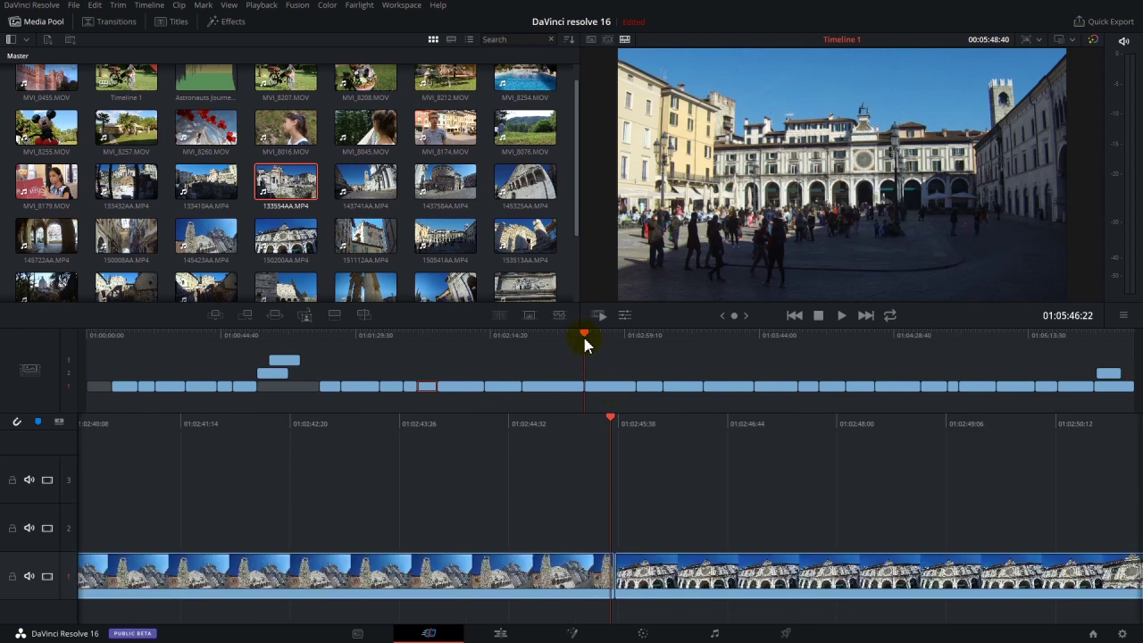
left_click_drag(582, 338, 570, 330)
left_click(708, 576)
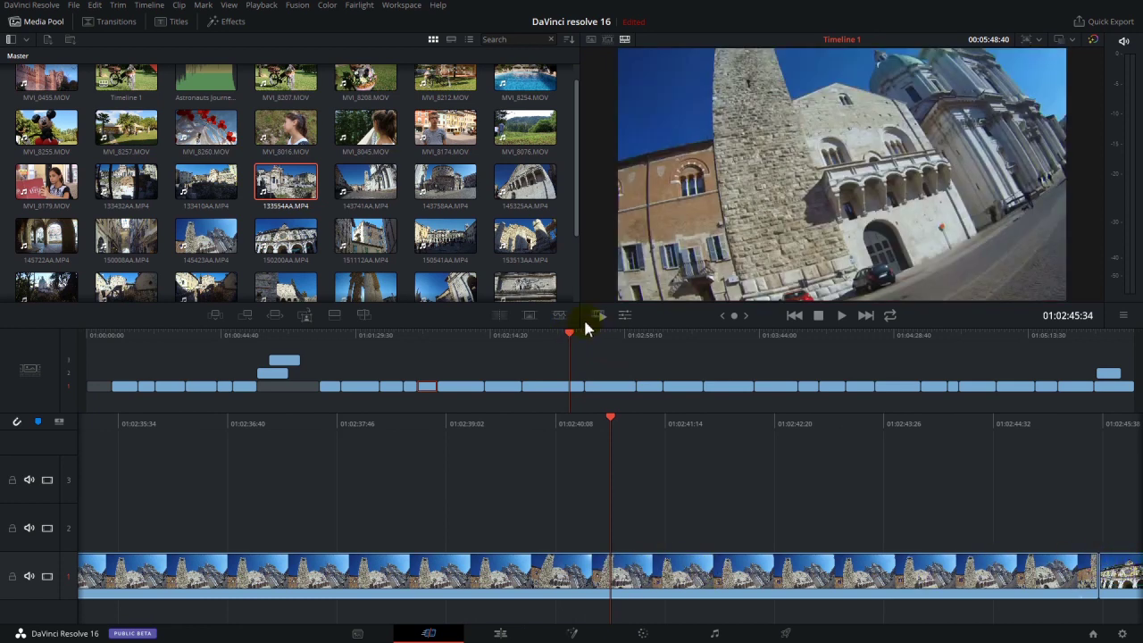
Step: Load MVI_8255.MOV as the source clip and mark its in point at 00:00:06:25 and out point at 00:00:07:21
left_click(57, 132)
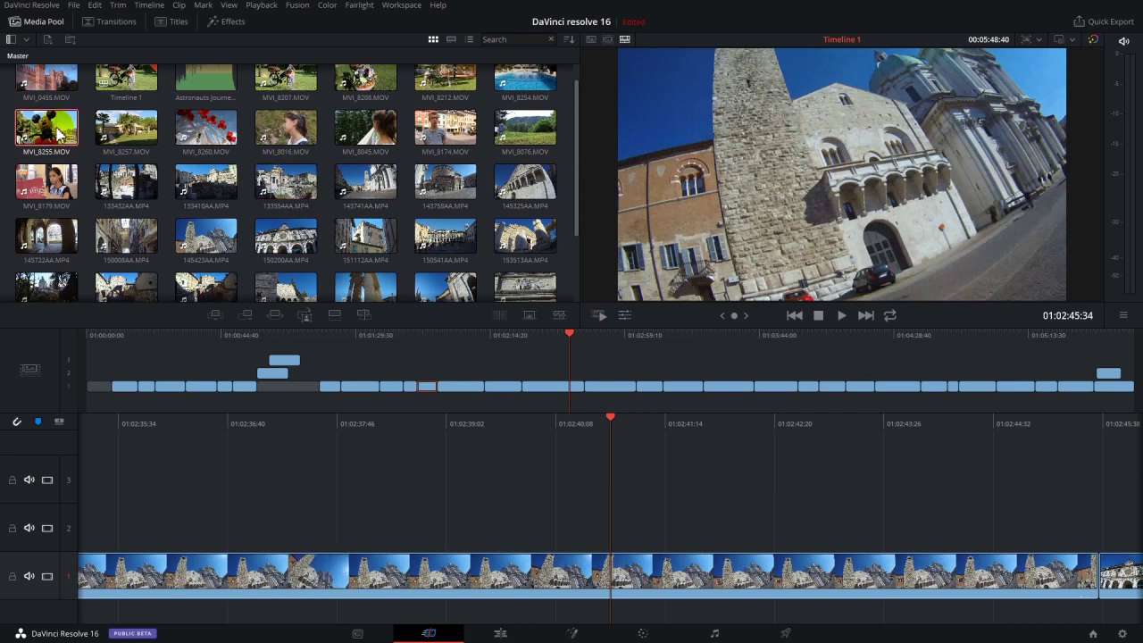
double_click(57, 132)
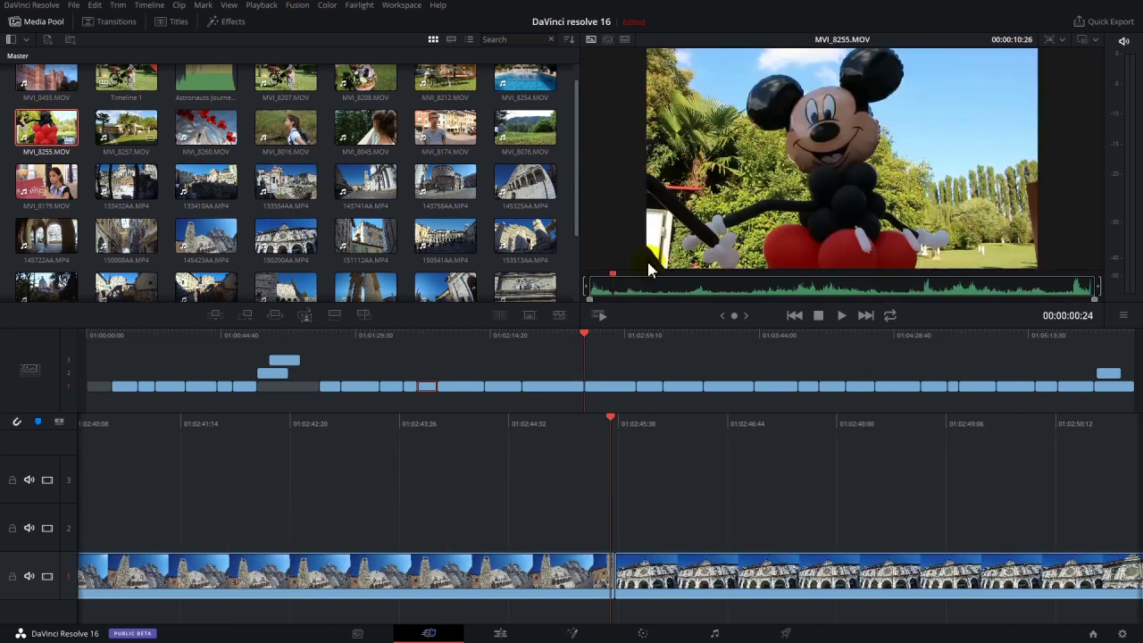
left_click_drag(623, 293, 902, 284)
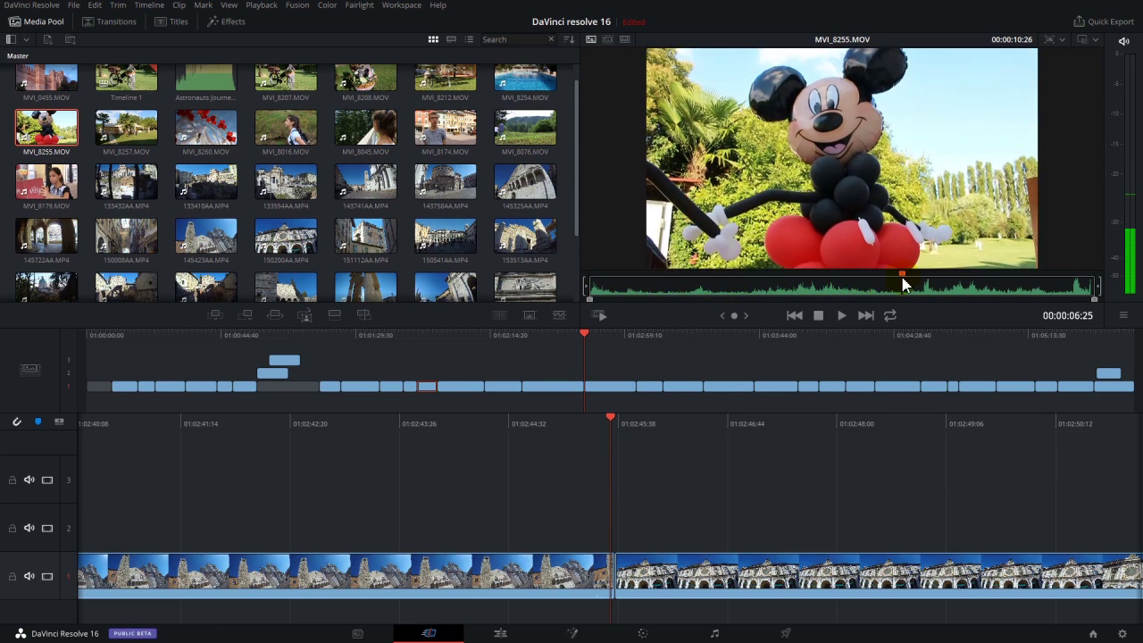
key("i")
key("space")
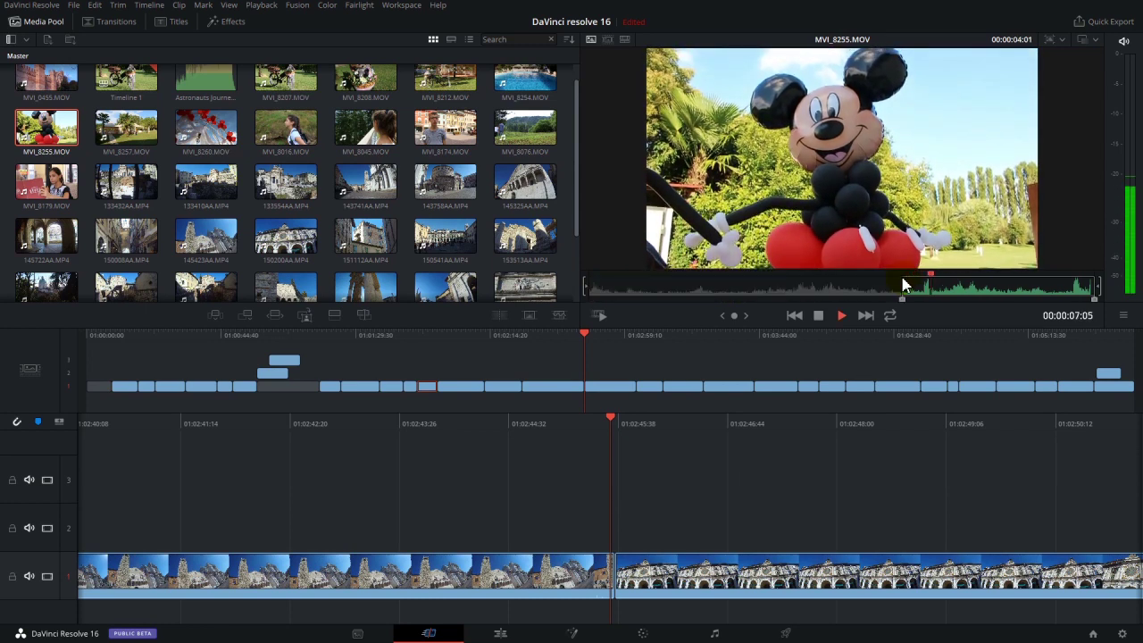
key("o")
key("space")
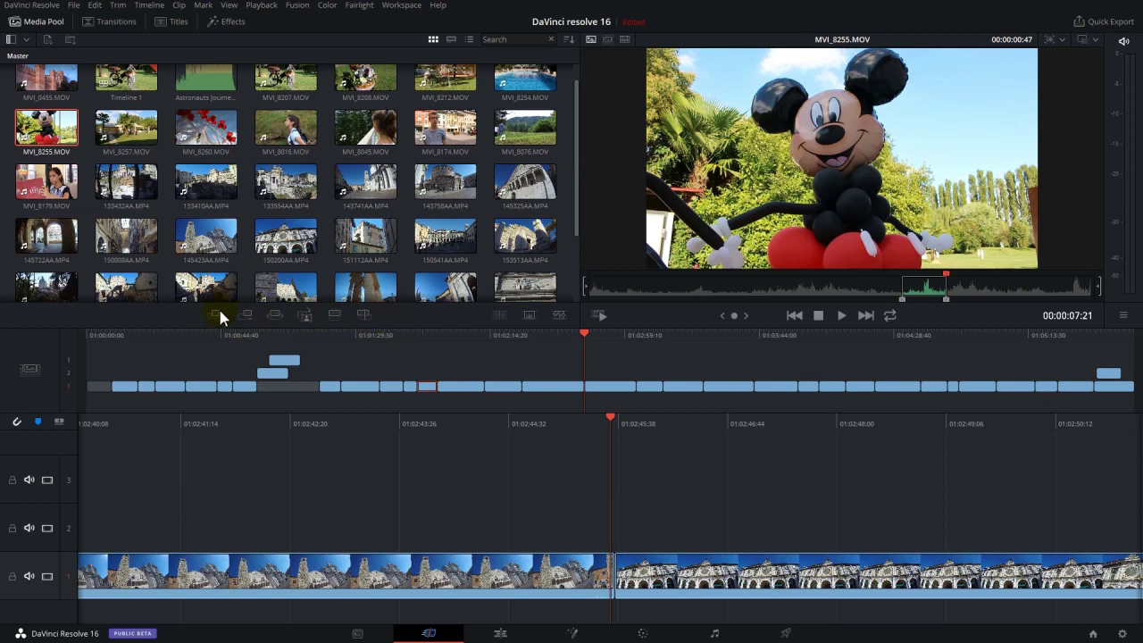
Step: Check the Insert Clip command on the Edit page, then insert the marked MVI_8255.MOV segment at the nearest cut from the Cut page
left_click(501, 633)
left_click(519, 628)
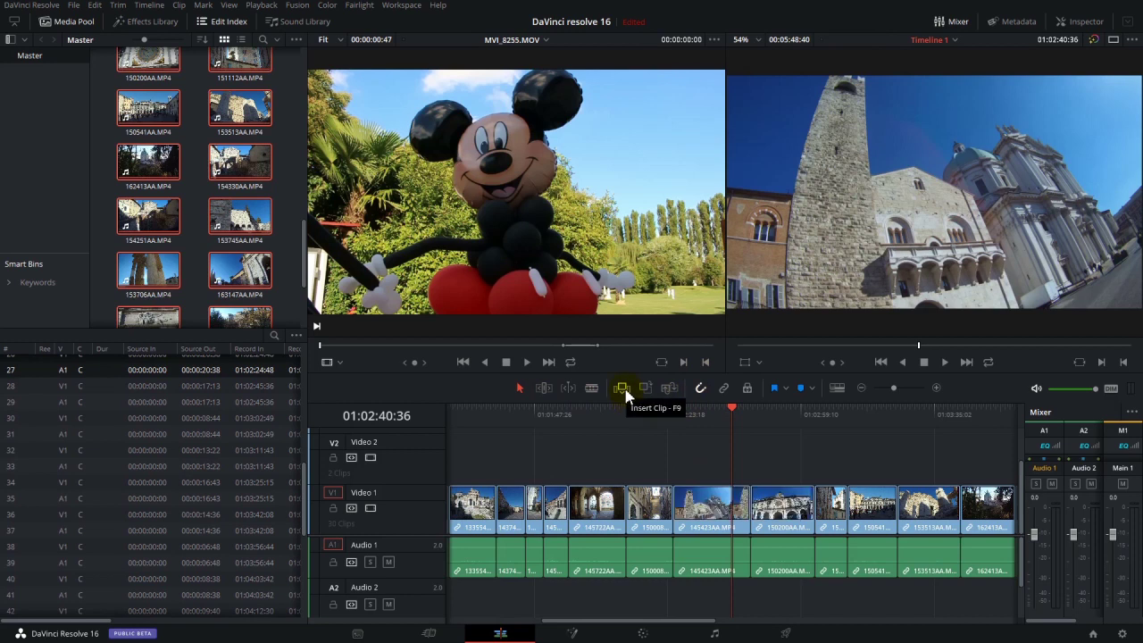
left_click(431, 633)
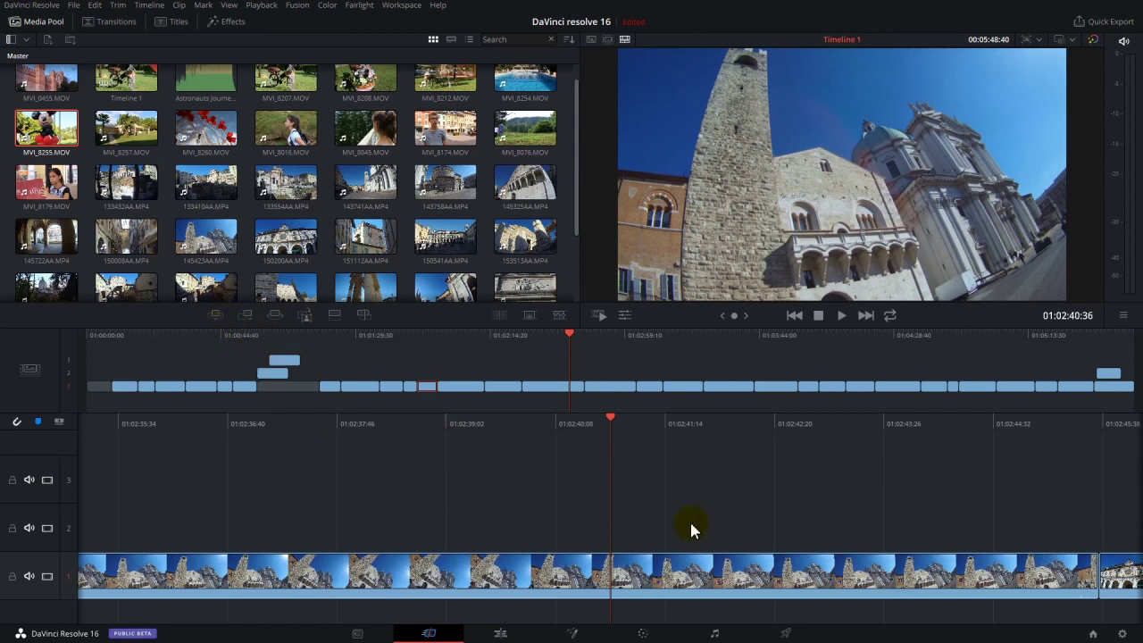
key("F9")
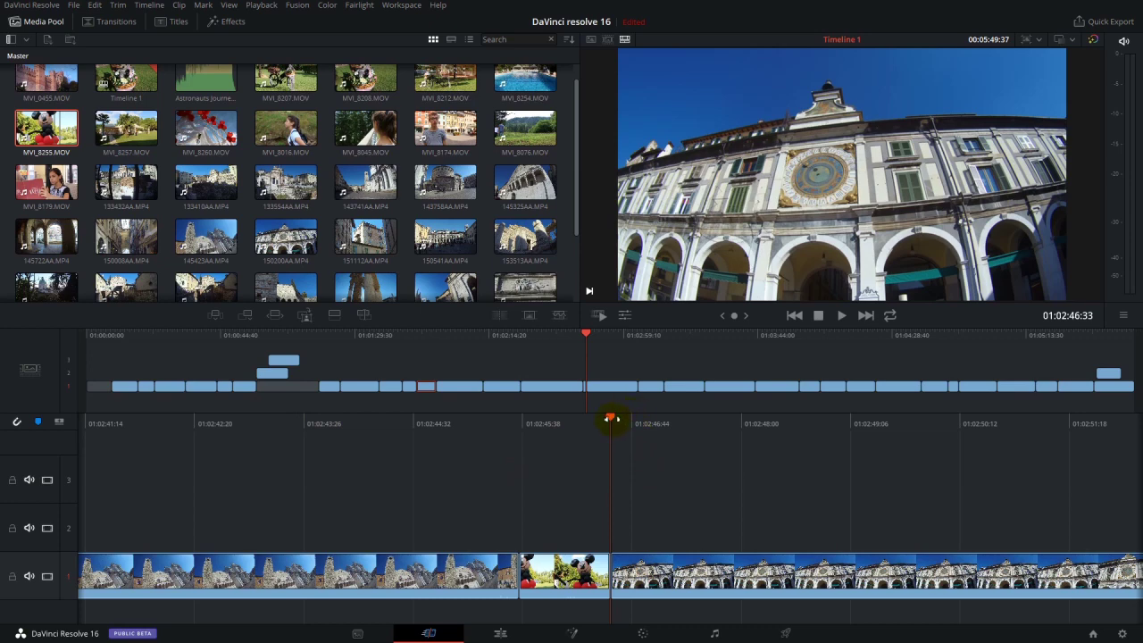
Step: Insert a segment of MVI_8076.MOV about one second long, ending at source time 00:00:04:25, at the cut nearest 01:03:08:09
left_click_drag(582, 334, 648, 332)
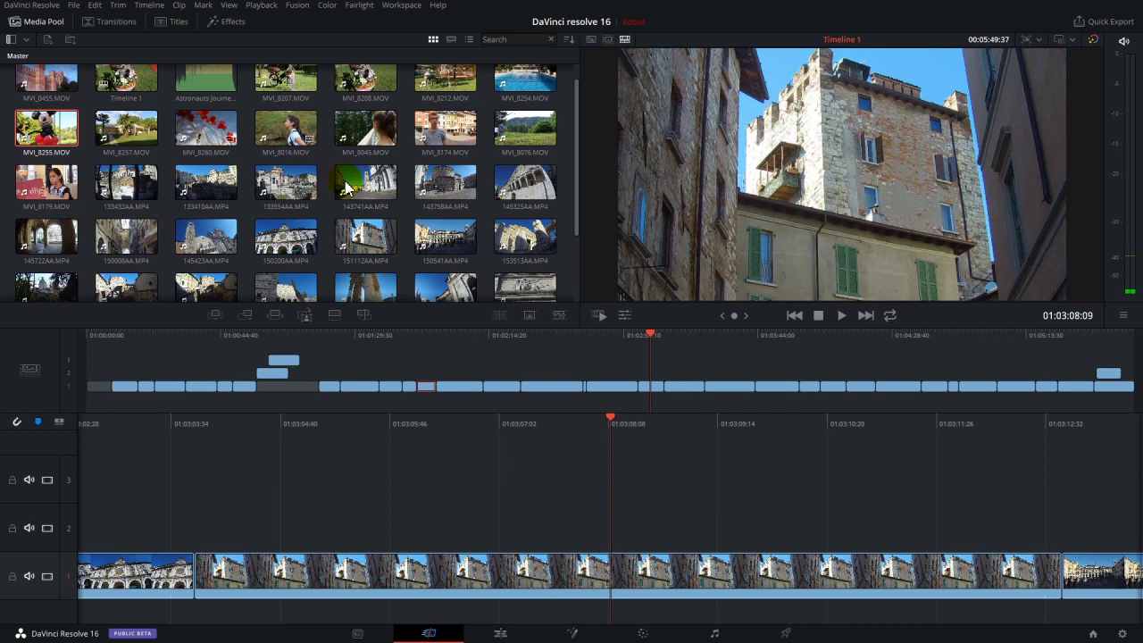
double_click(521, 130)
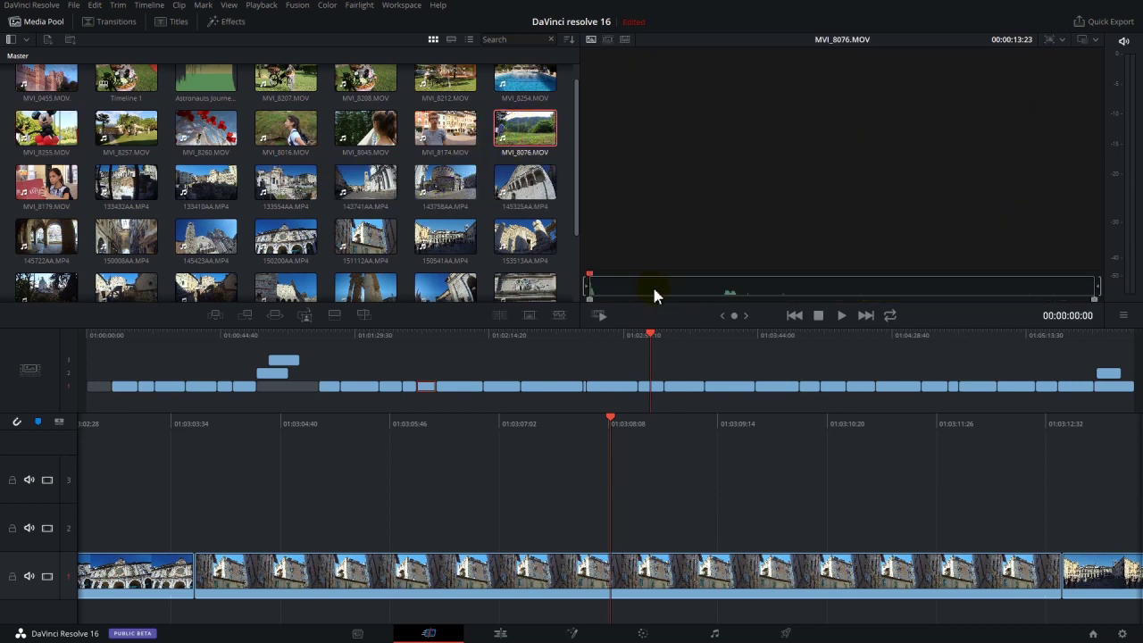
left_click(720, 288)
key("space")
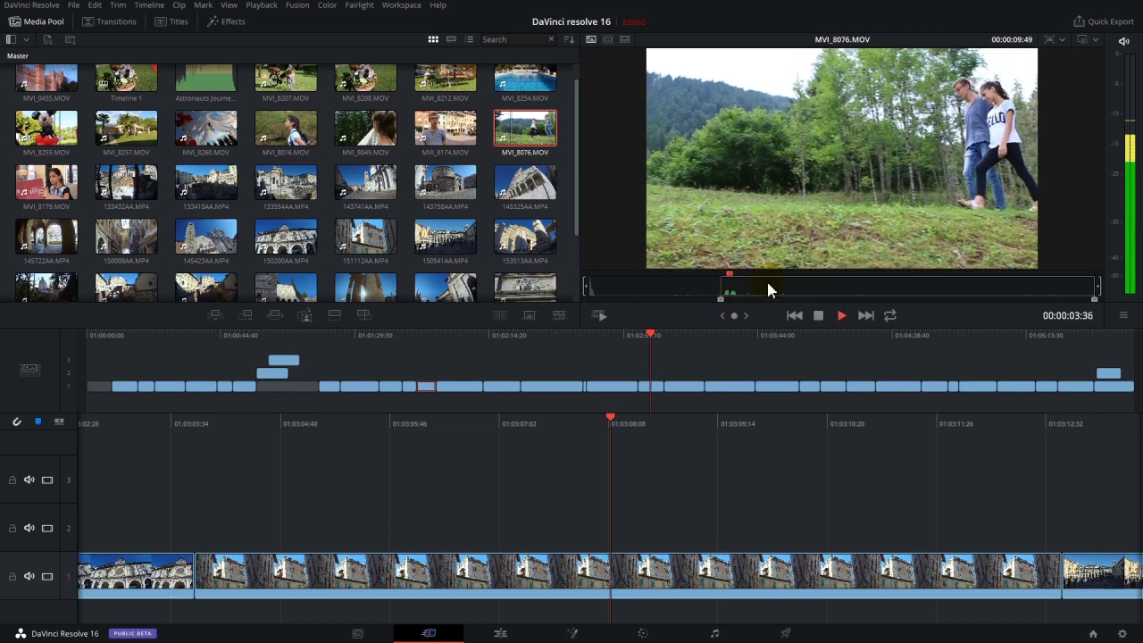
key("space")
key("o")
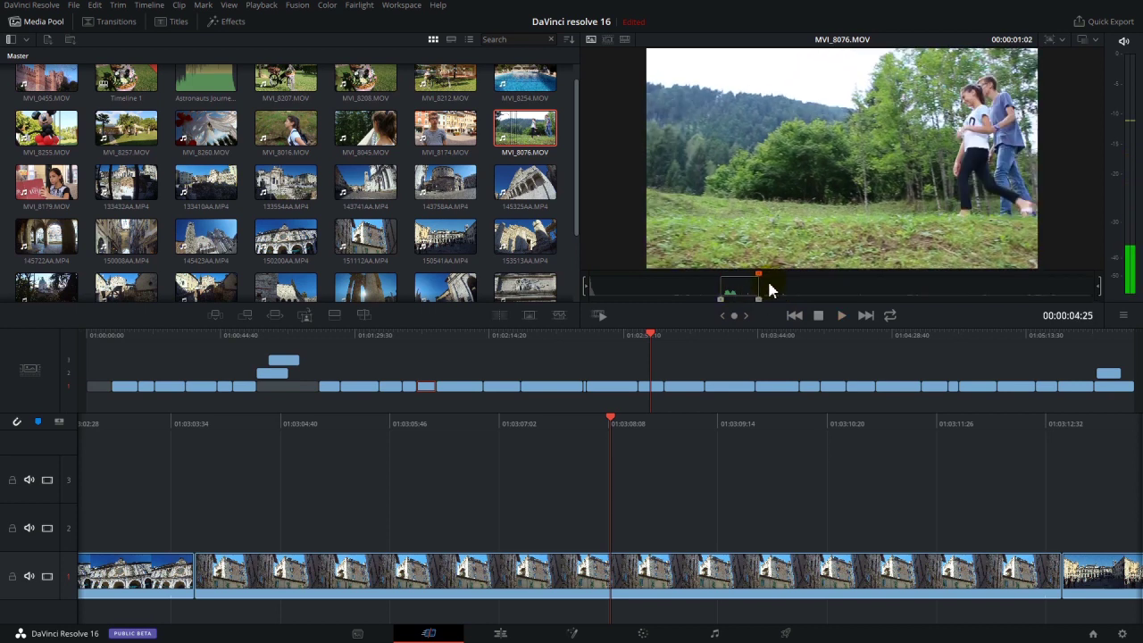
key("F9")
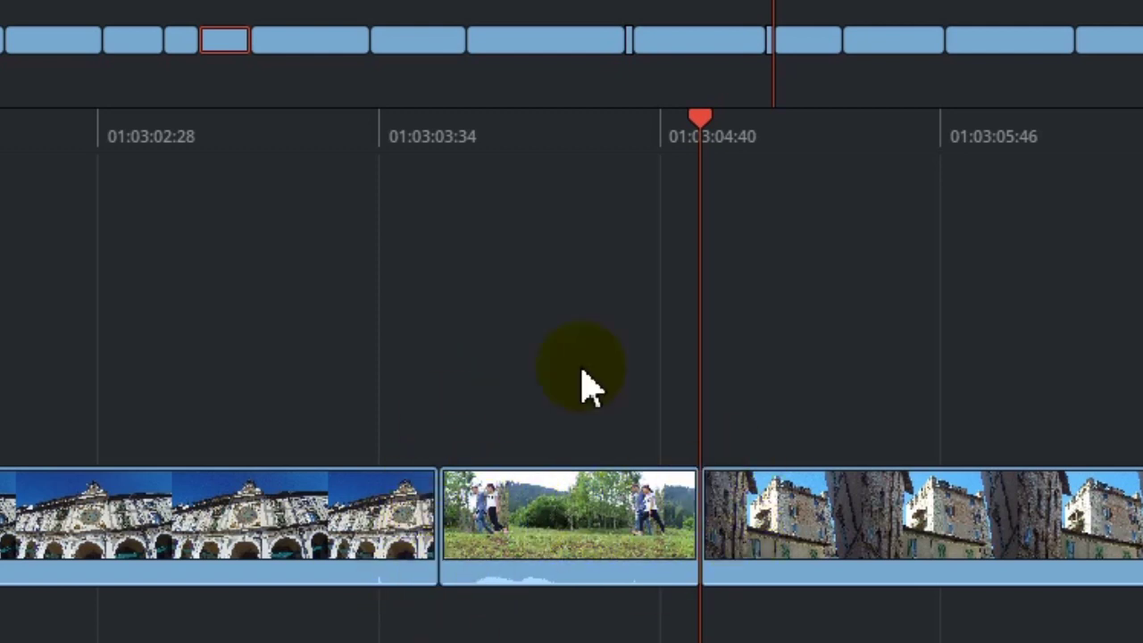
Step: Slip the content of the inserted MVI_8076.MOV clip backward and forward, keeping the clip in place between its neighbours
left_click(572, 512)
left_click_drag(592, 510, 559, 500)
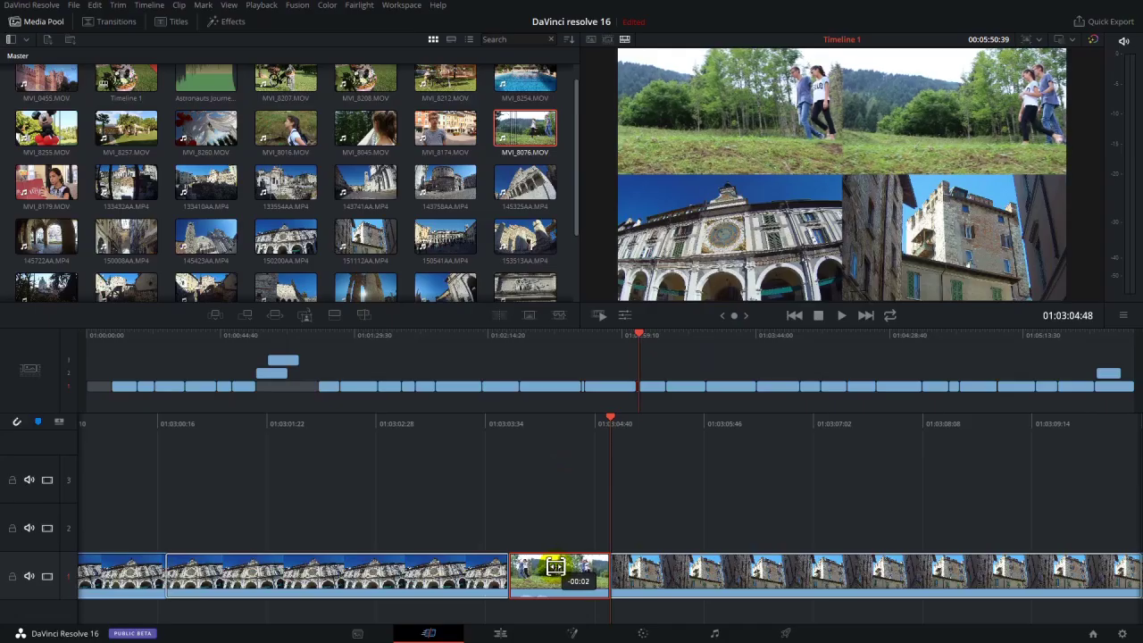
left_click_drag(556, 567, 544, 565)
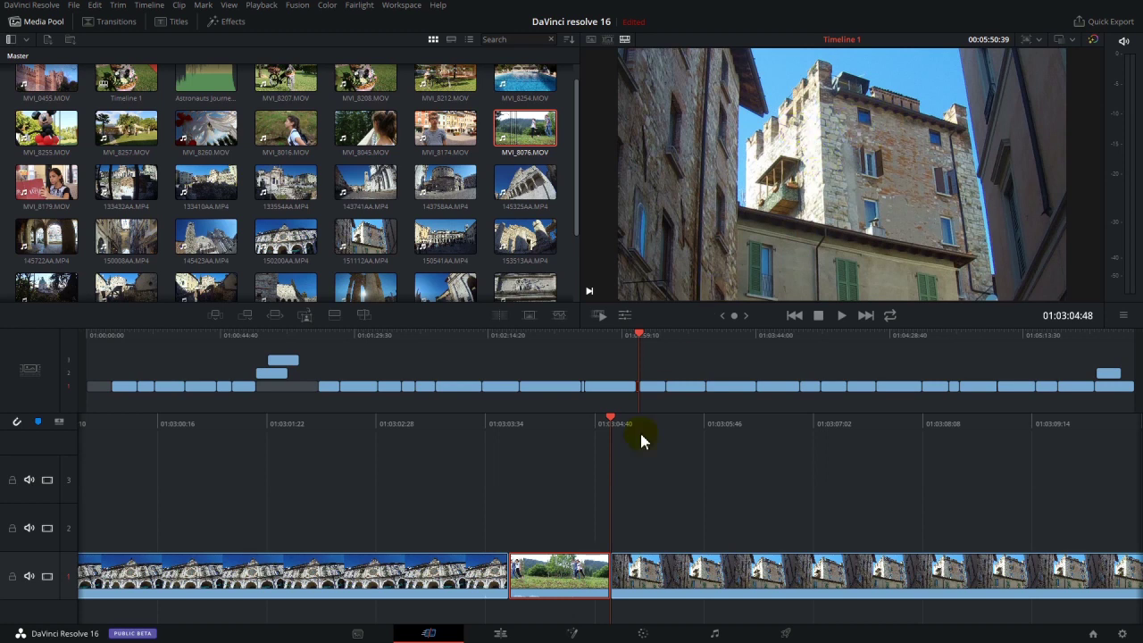
left_click_drag(562, 575, 665, 553)
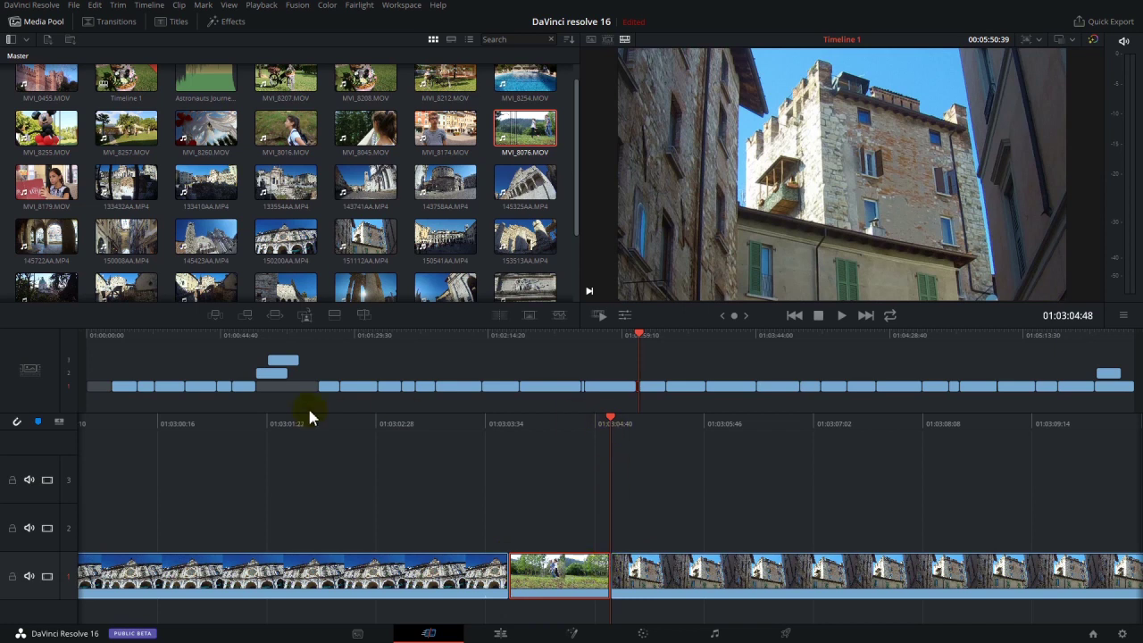
Step: Append the MVI_8076.MOV segment and 133432AA.MP4 to the end of the timeline, and insert 150200AA.MP4 between them
left_click(248, 316)
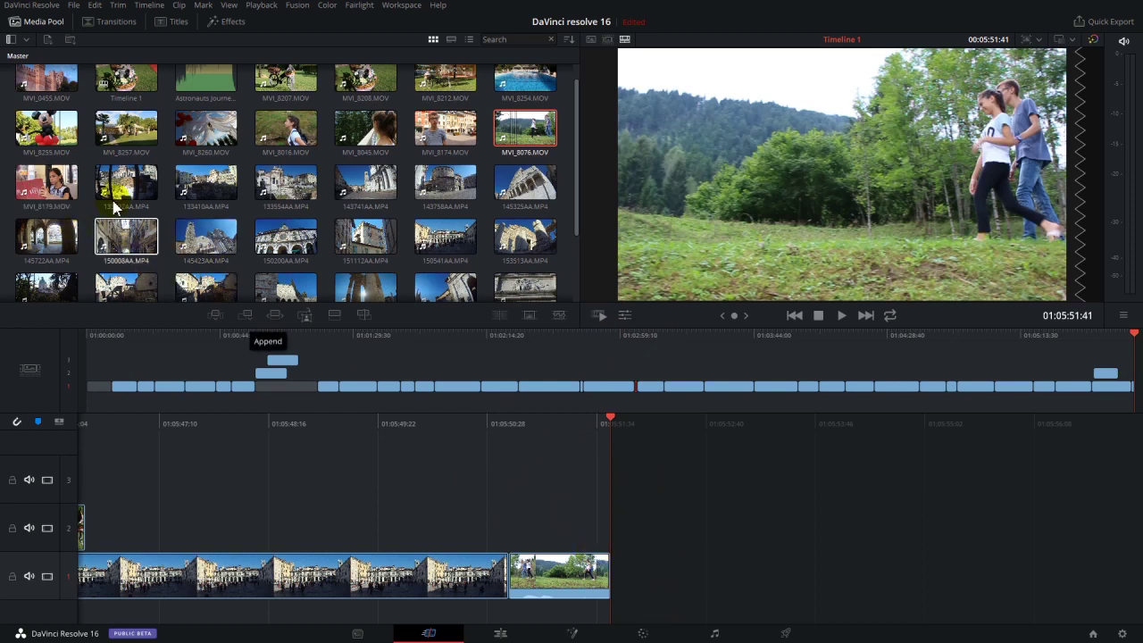
left_click(129, 176)
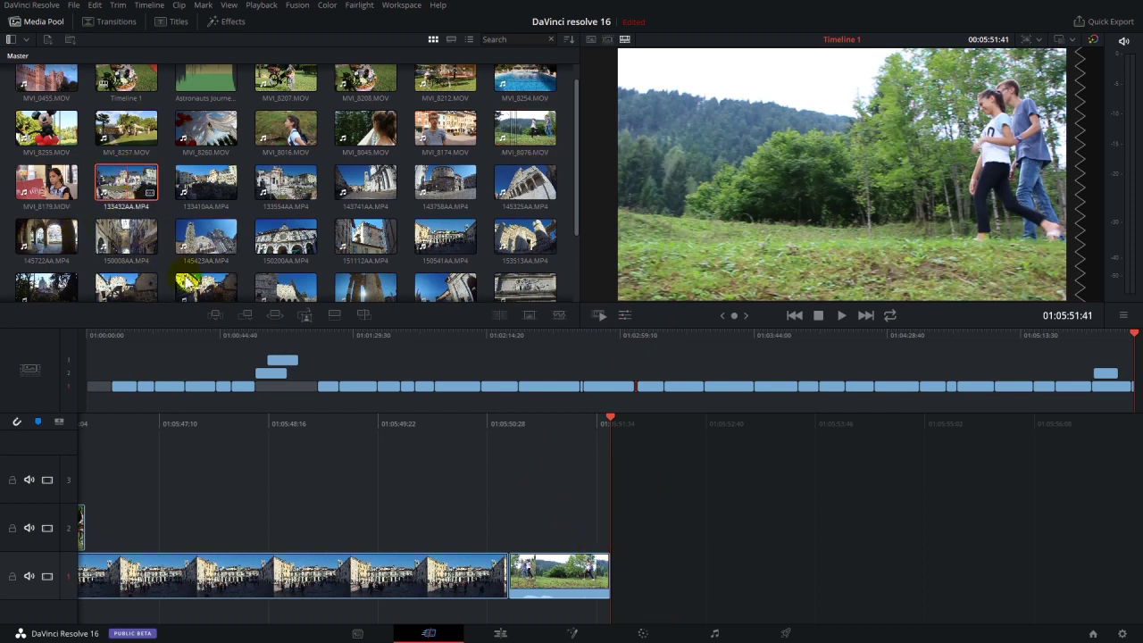
left_click(245, 314)
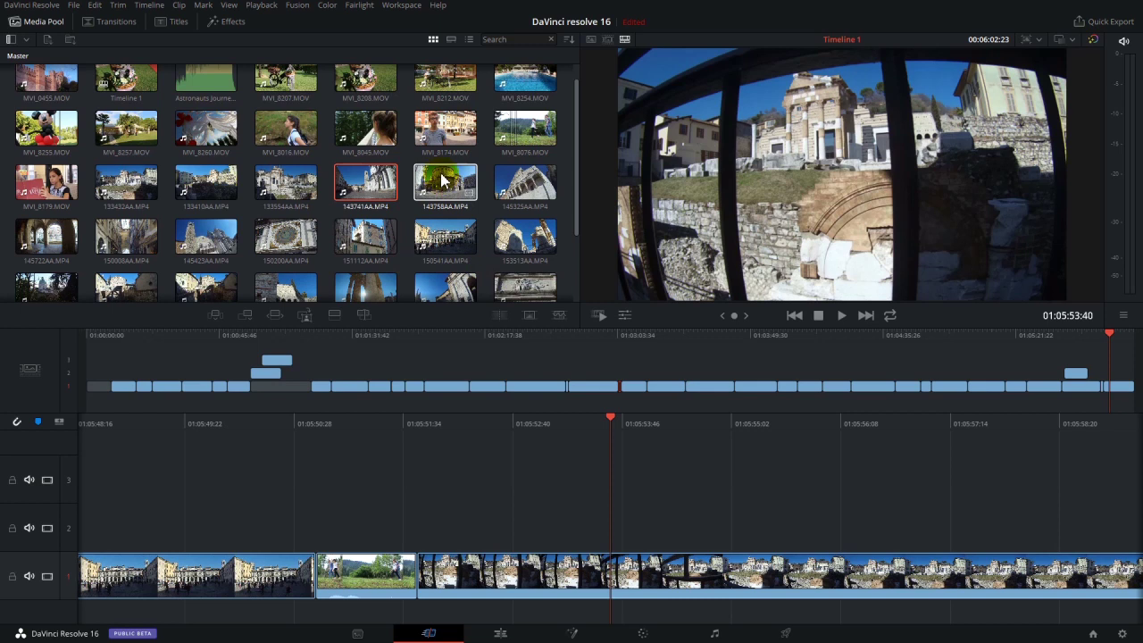
left_click_drag(282, 234, 410, 576)
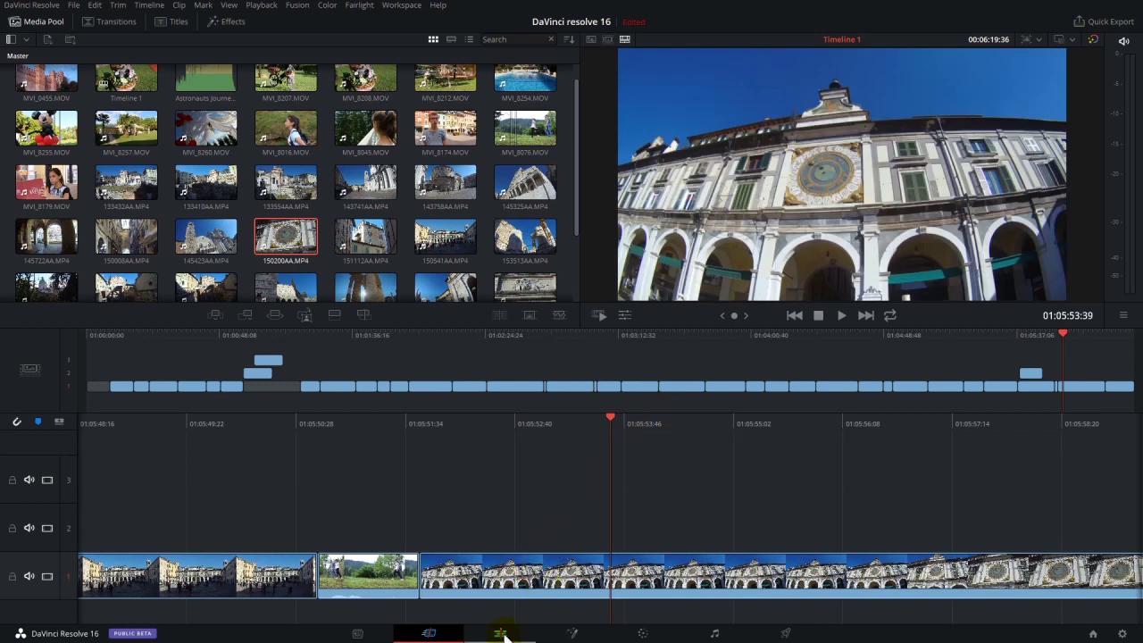
Step: Extend the end of the appended MVI_8076.MOV clip, and trim three frames from the start of 150200AA.MP4 in the trim editor
left_click(413, 577)
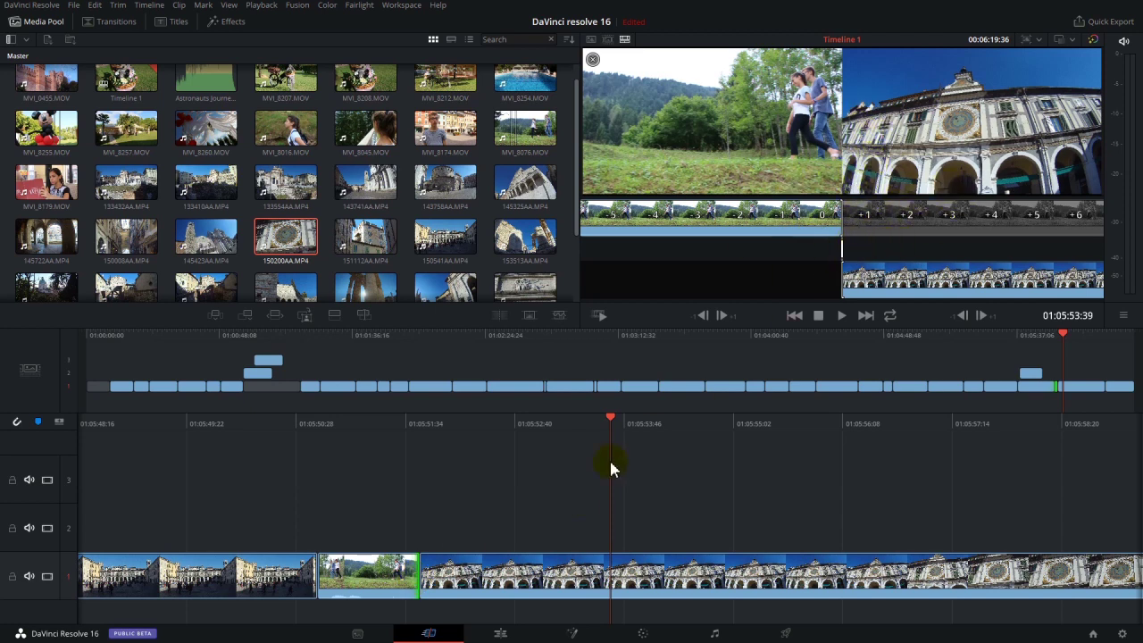
left_click(412, 580)
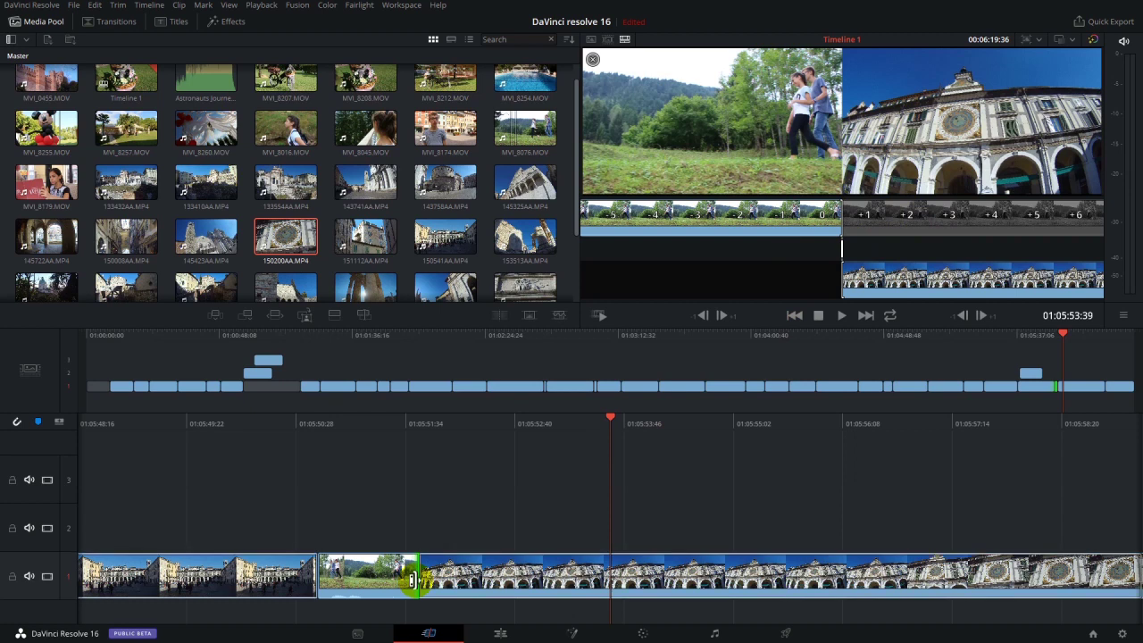
left_click_drag(403, 580, 435, 573)
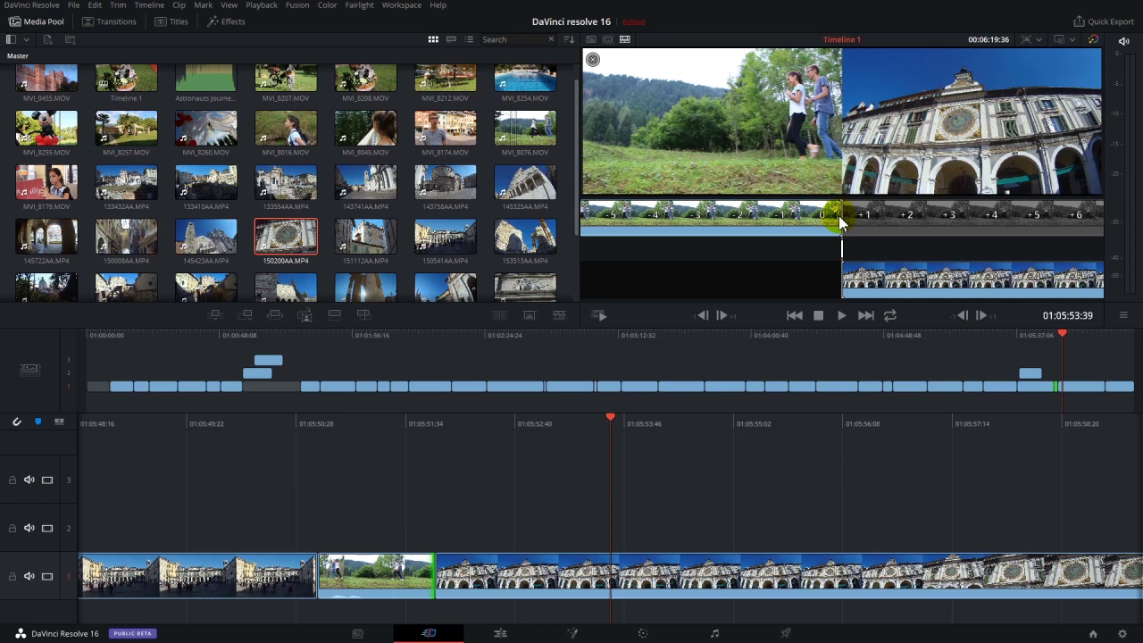
mouse_move(832, 215)
left_mouse_down()
mouse_move(798, 212)
mouse_move(836, 229)
mouse_move(806, 212)
mouse_move(842, 219)
left_mouse_up()
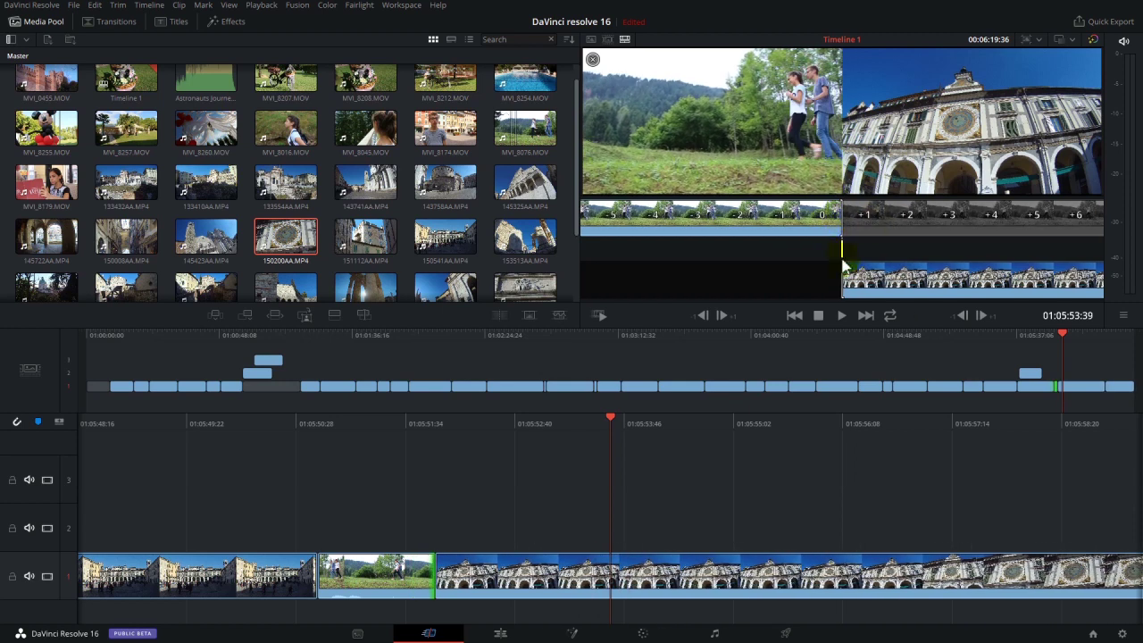
left_click_drag(853, 277, 838, 229)
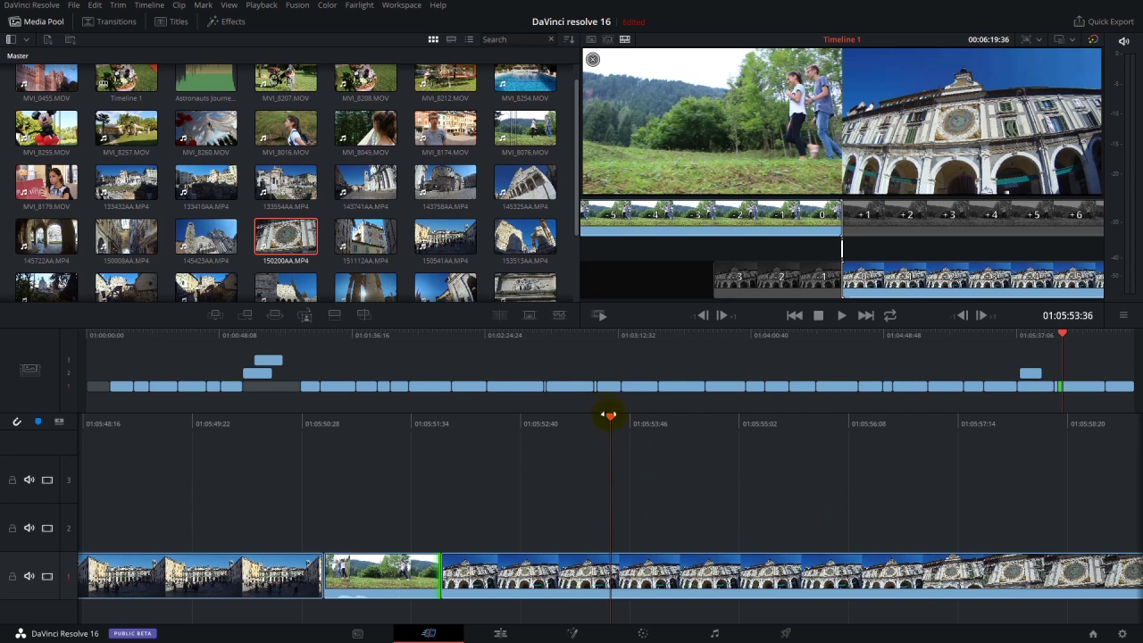
Step: Split 150200AA.MP4 at about 01:05:53:47, and select the part after the cut and the part before it
left_click_drag(610, 417, 612, 446)
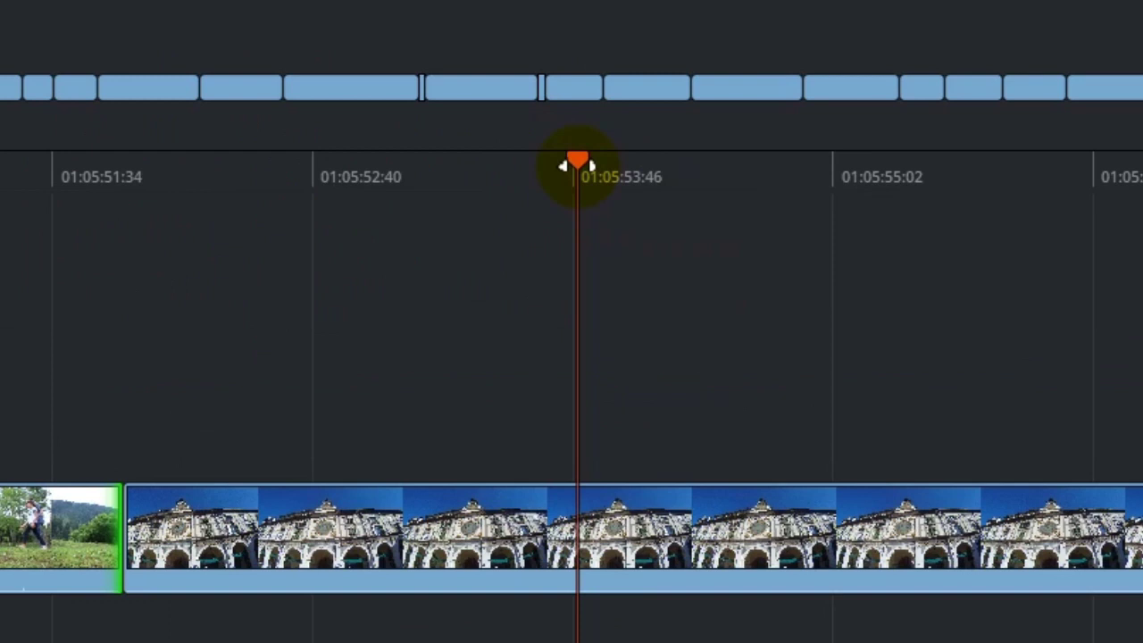
mouse_move(578, 169)
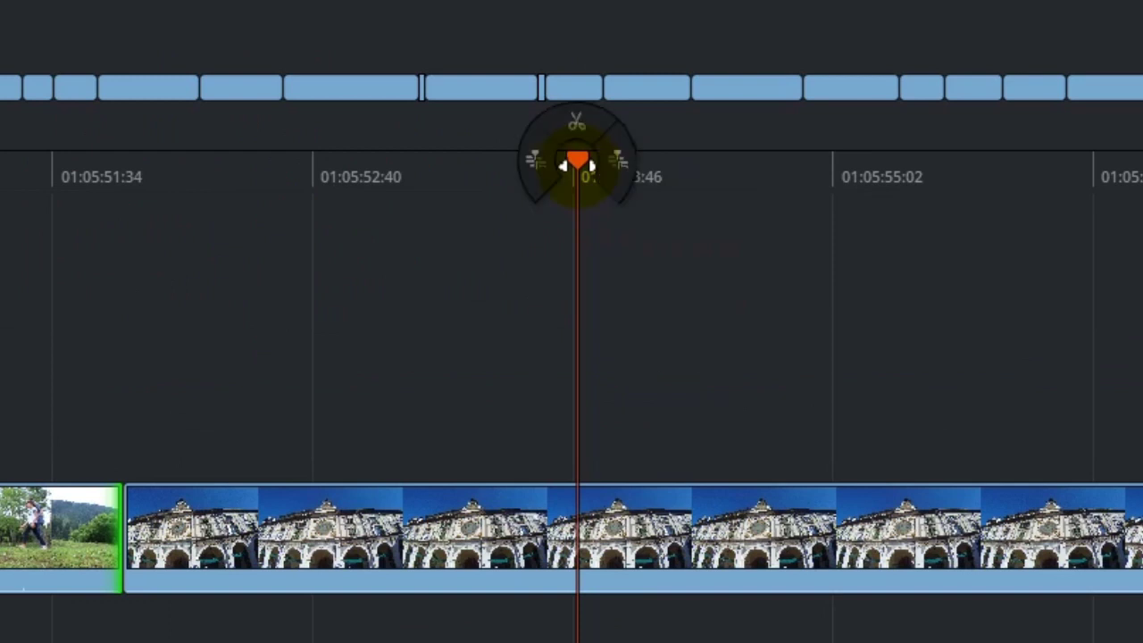
left_click(582, 138)
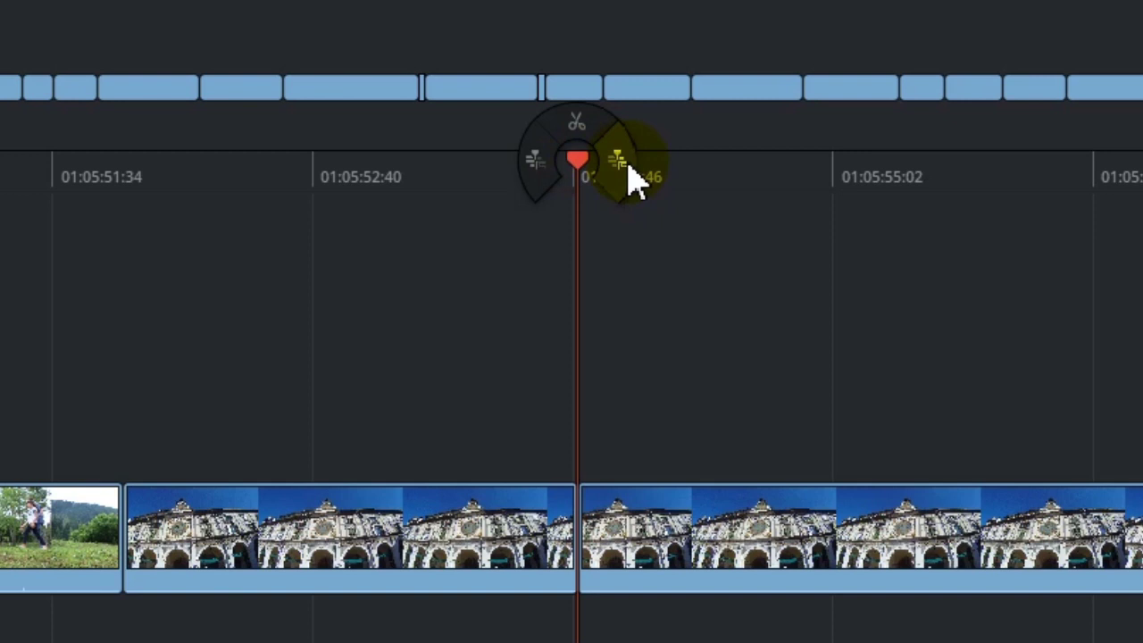
left_click(630, 189)
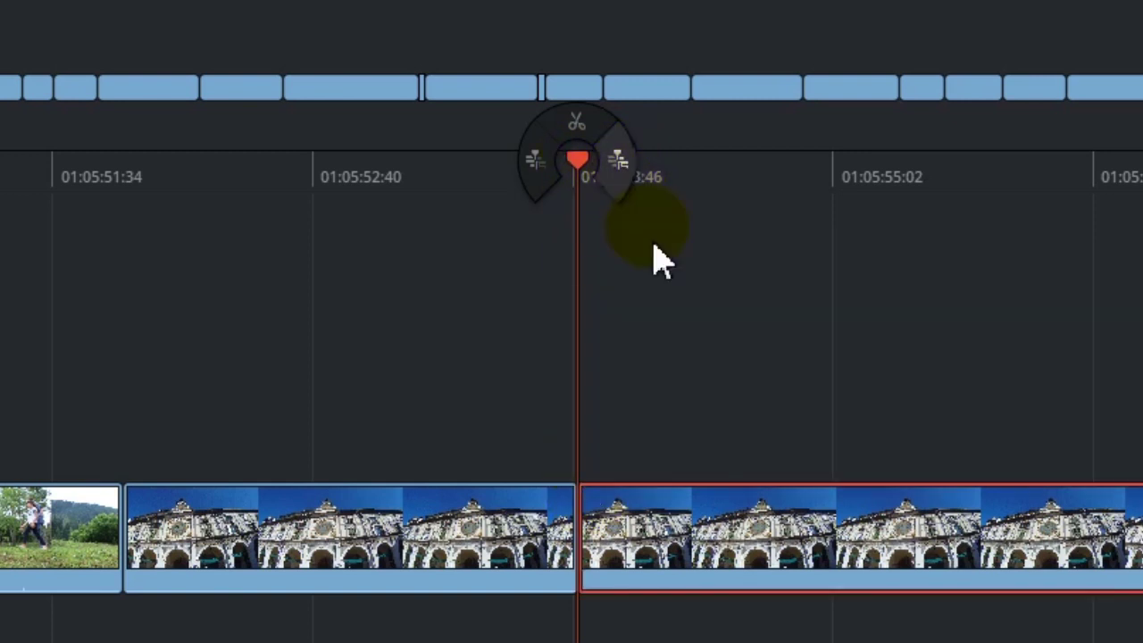
left_click(536, 165)
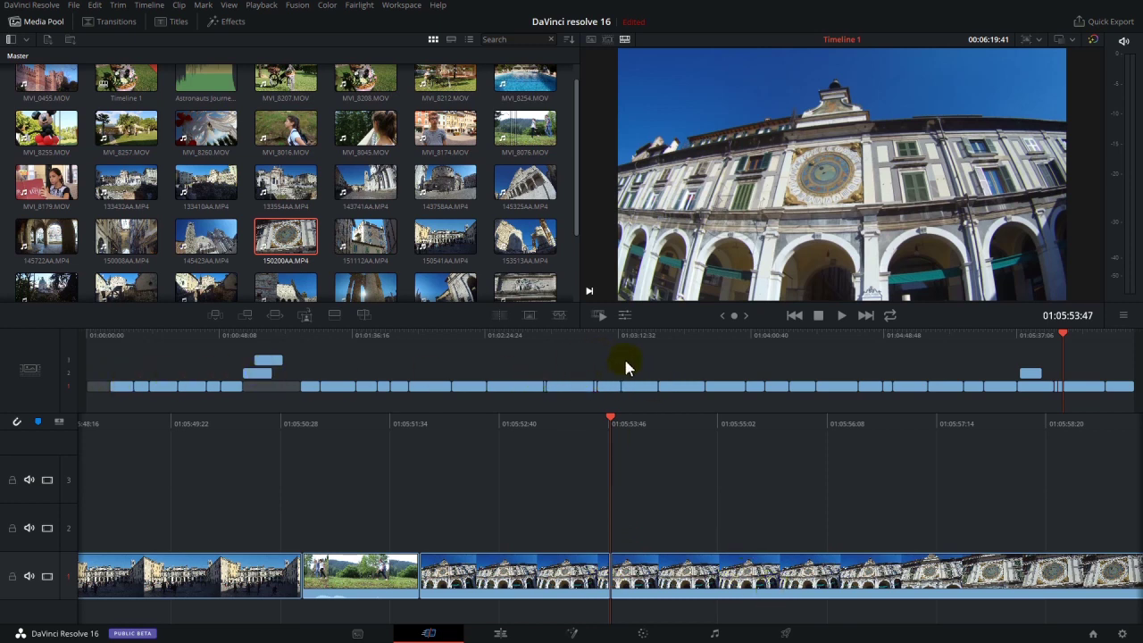
Step: Delete a group of clips midway along the overview timeline, and move all clips following the grey gap earlier to close it
left_click_drag(621, 361, 759, 390)
key("Delete")
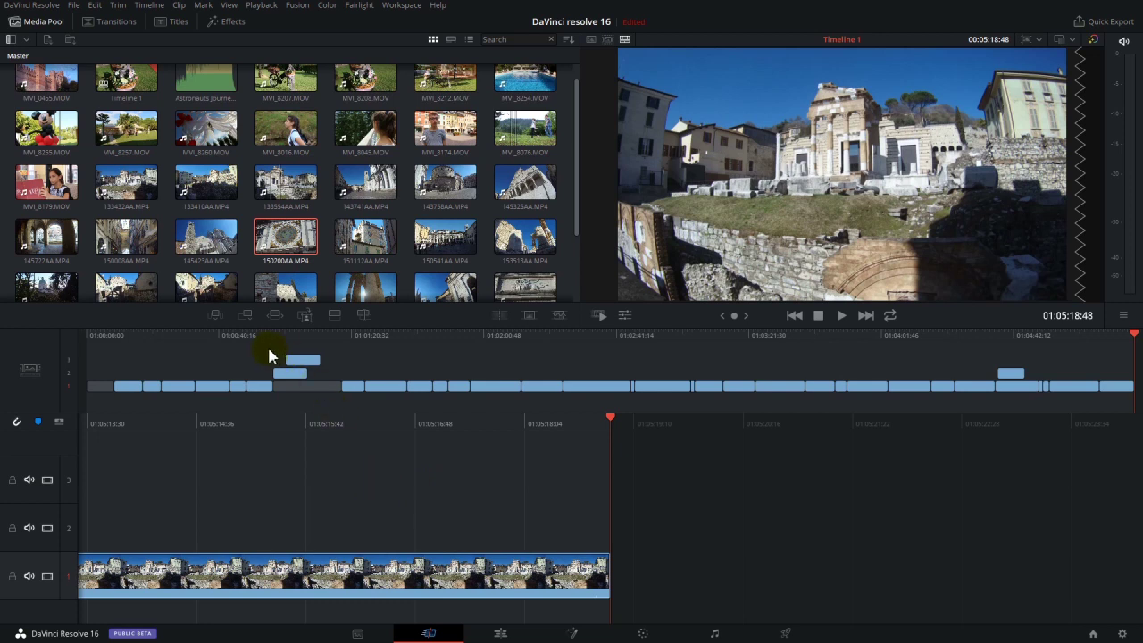
left_click_drag(318, 373, 1142, 366)
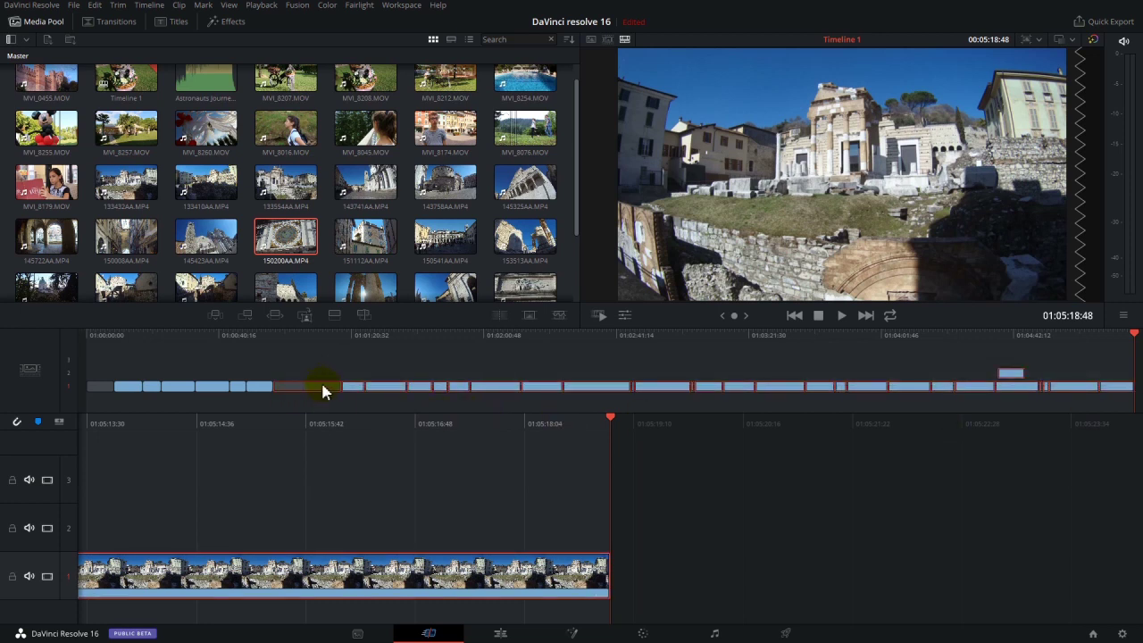
left_click_drag(354, 393, 285, 391)
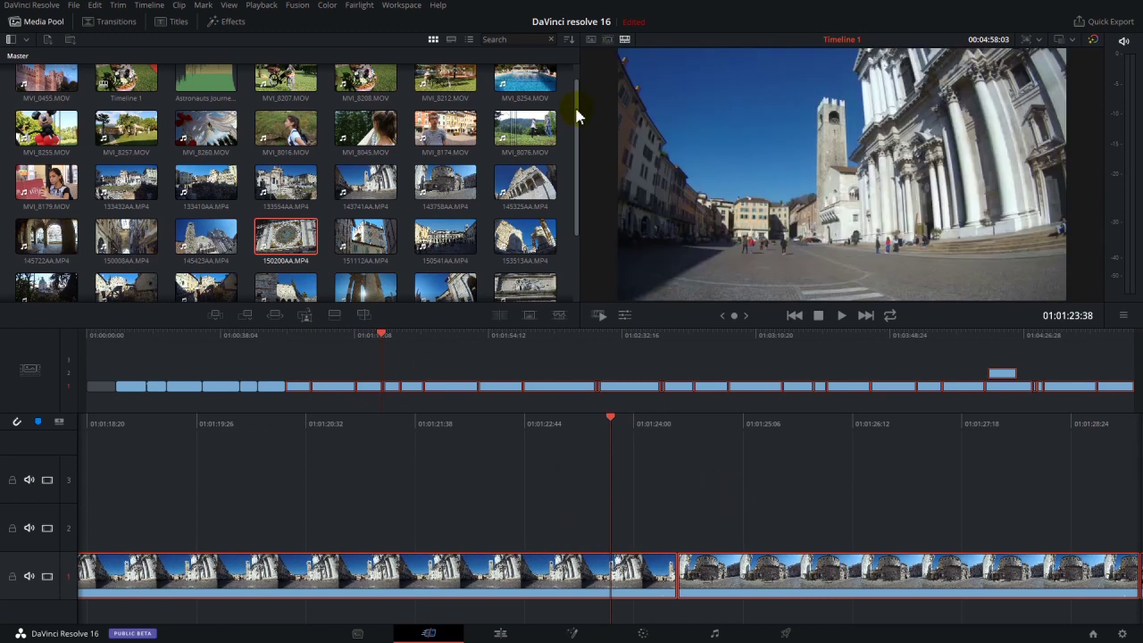
Step: Switch the viewer between source clip and timeline modes, ending in source tape mode
scroll(574, 104, "up", 1)
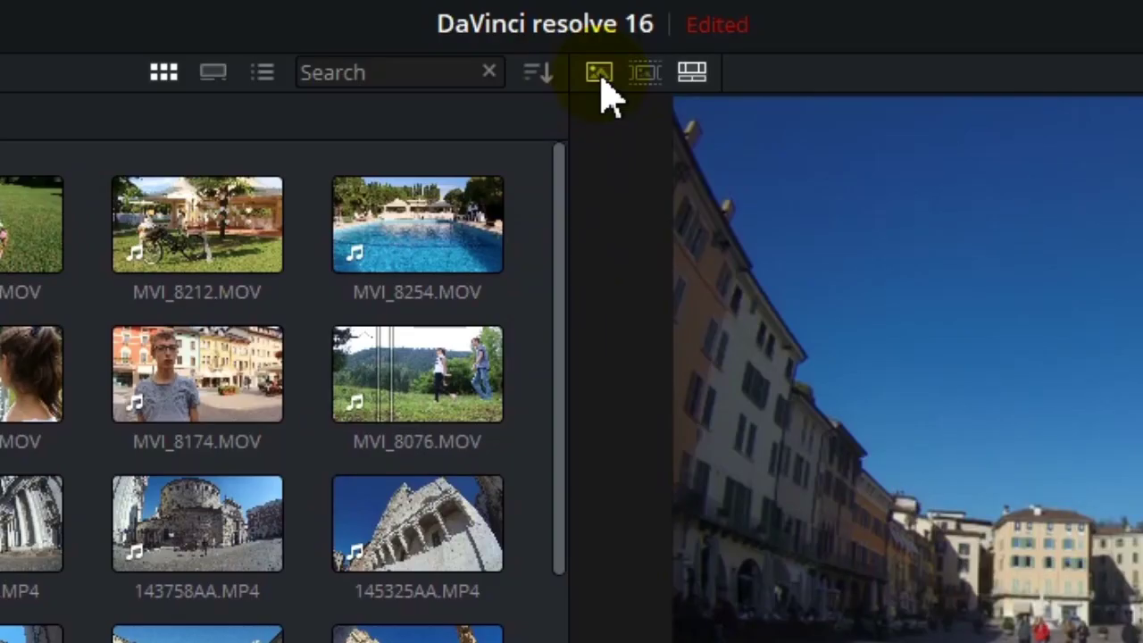
left_click(600, 75)
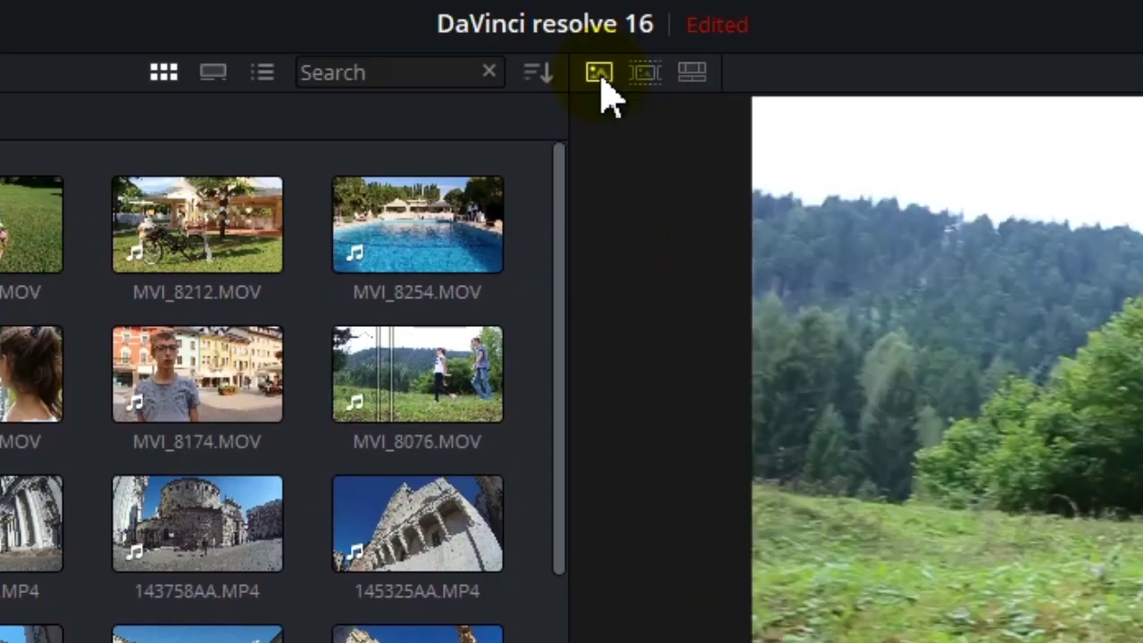
left_click(693, 73)
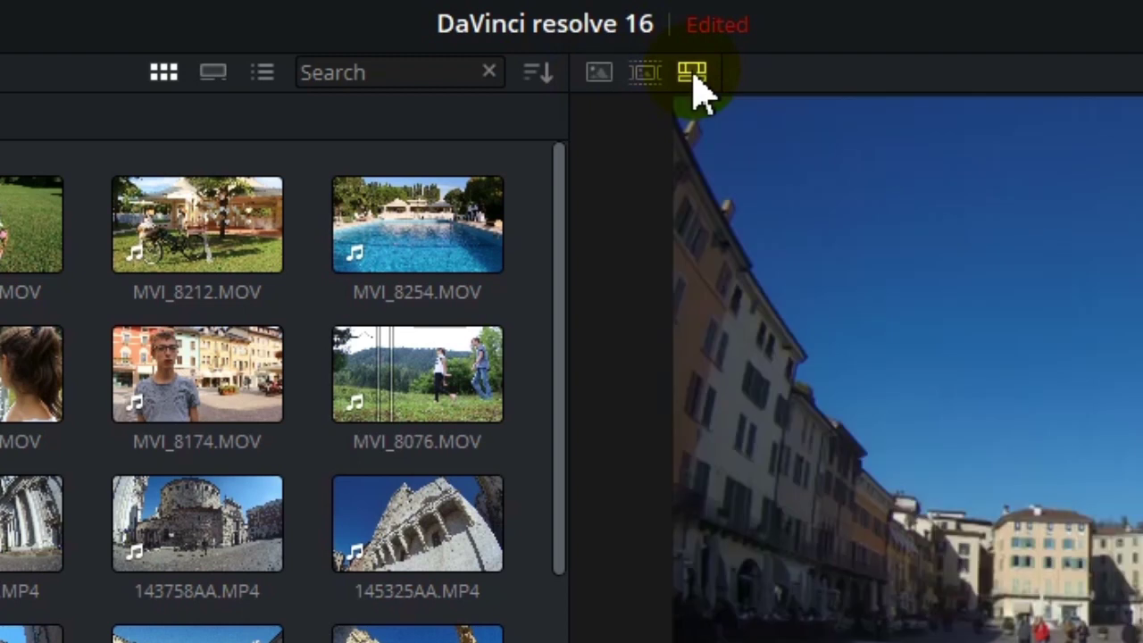
left_click(600, 75)
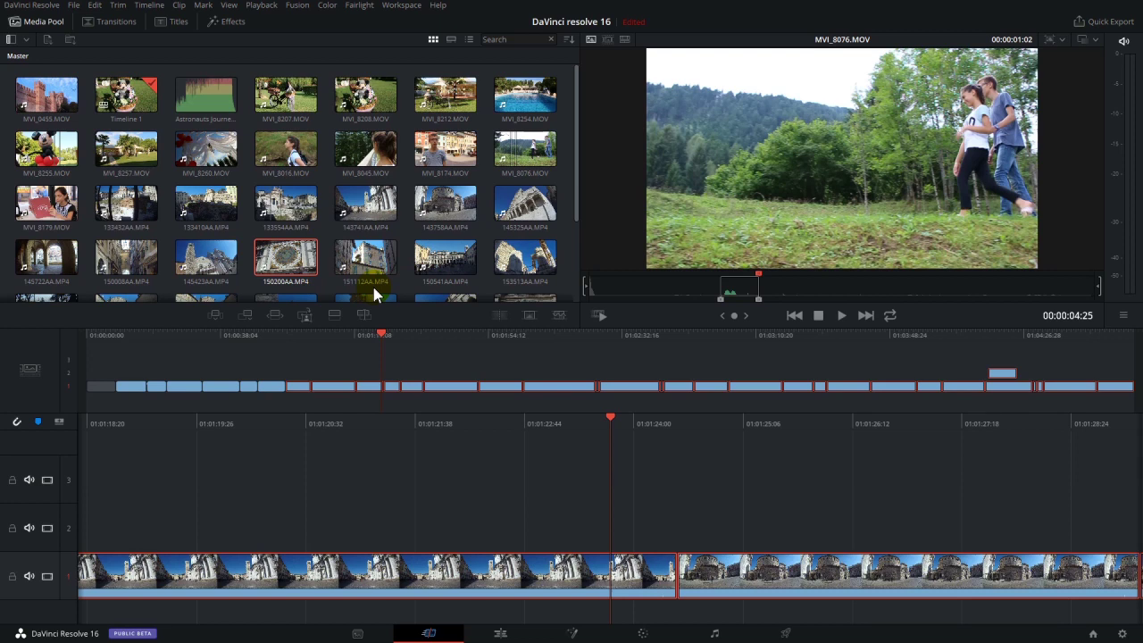
left_click(608, 40)
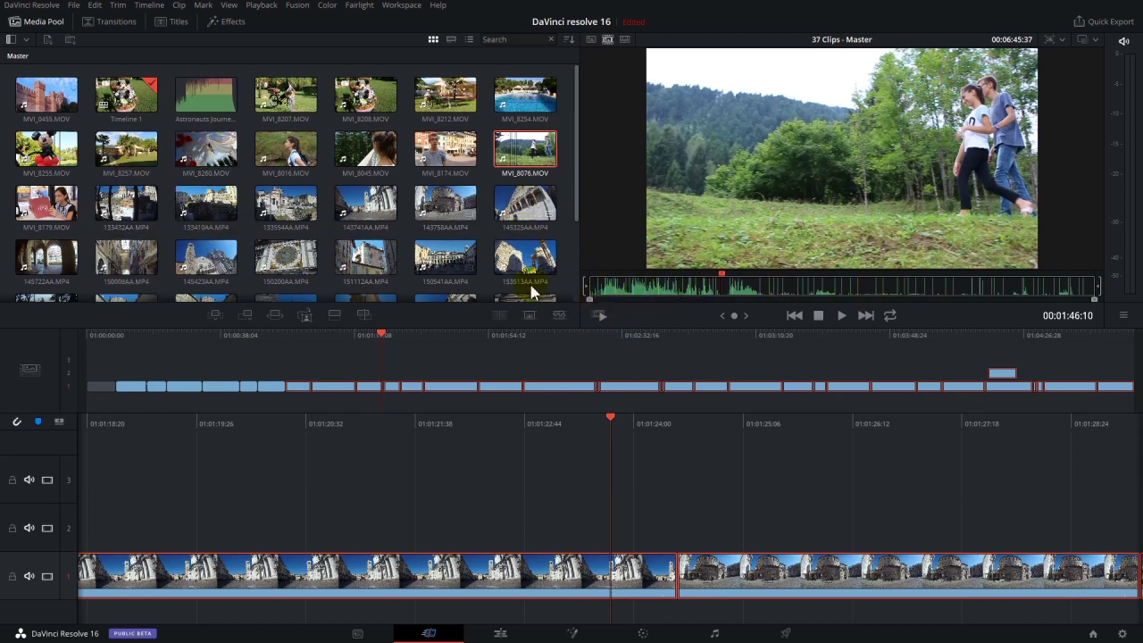
Step: Load MVI_0455.MOV in the viewer, return to source tape mode, and scrub through the Master bin's clips
left_click(61, 100)
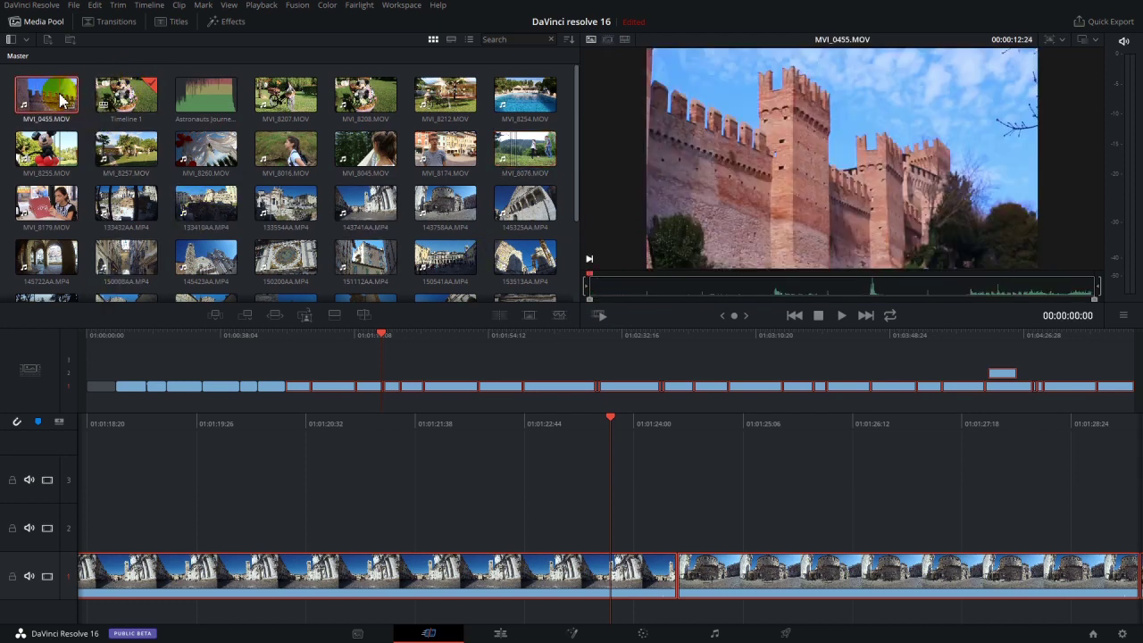
left_click(608, 40)
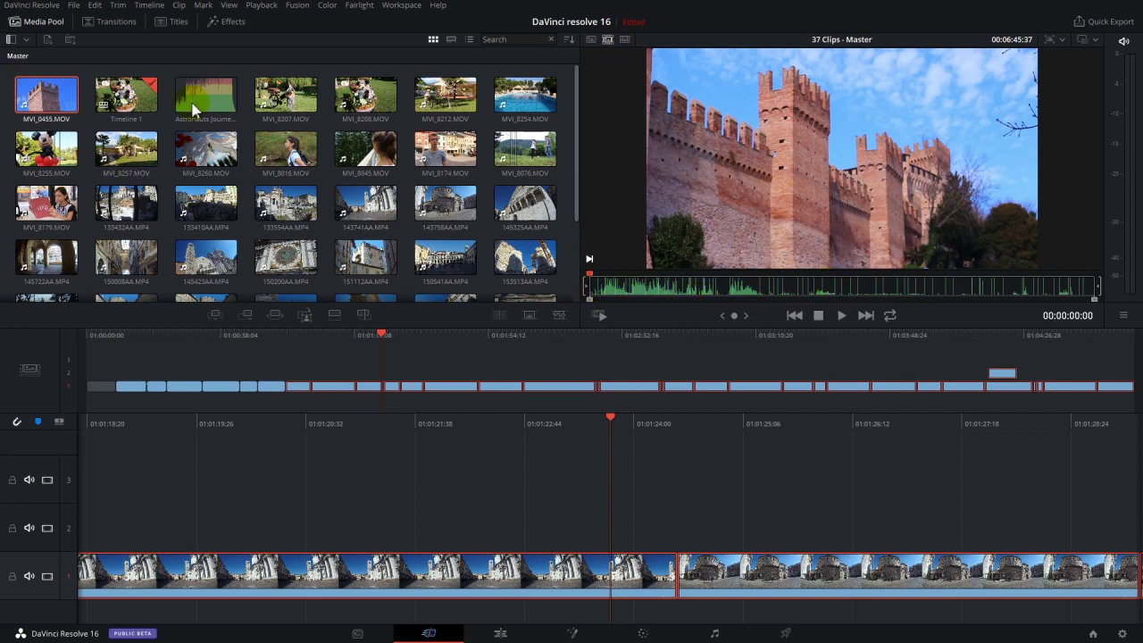
left_click_drag(598, 292, 617, 287)
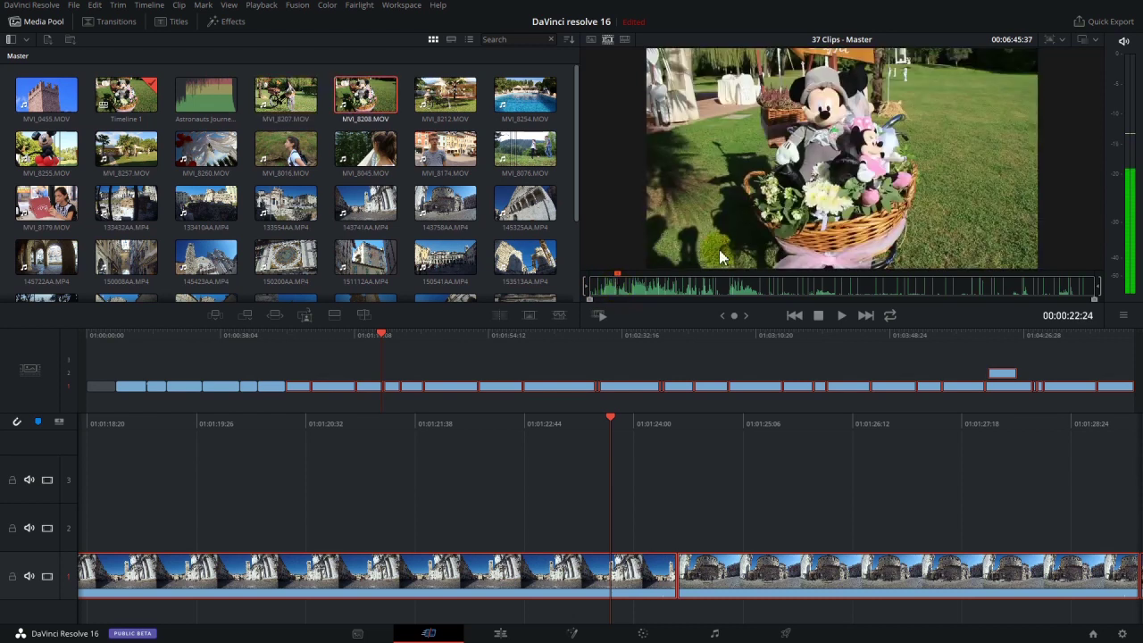
left_click_drag(620, 289, 645, 286)
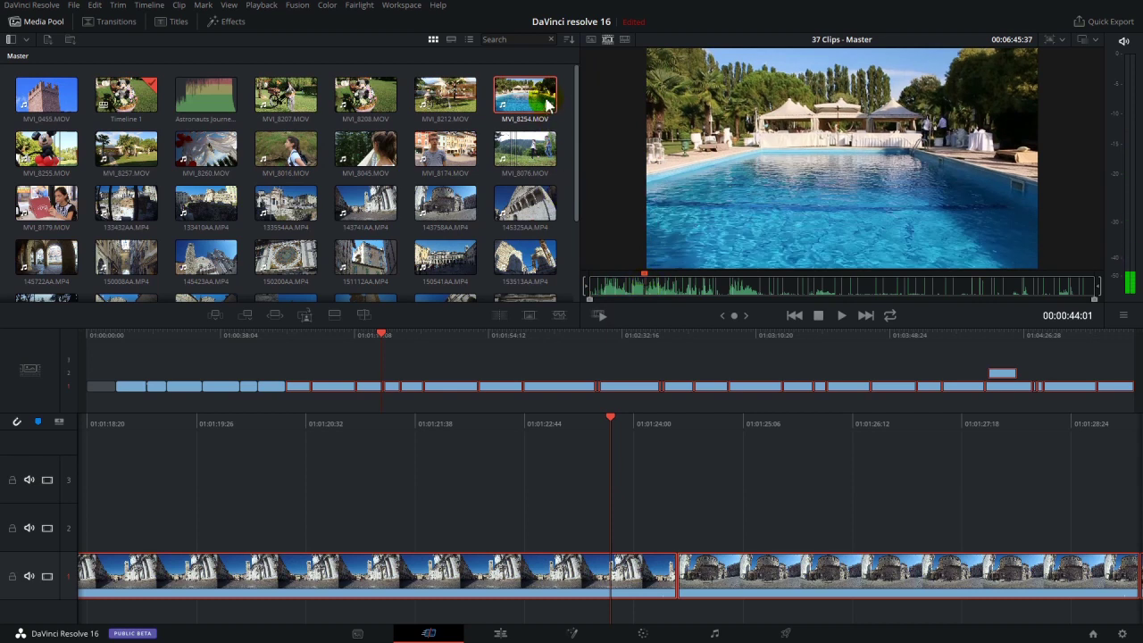
left_click_drag(657, 293, 853, 297)
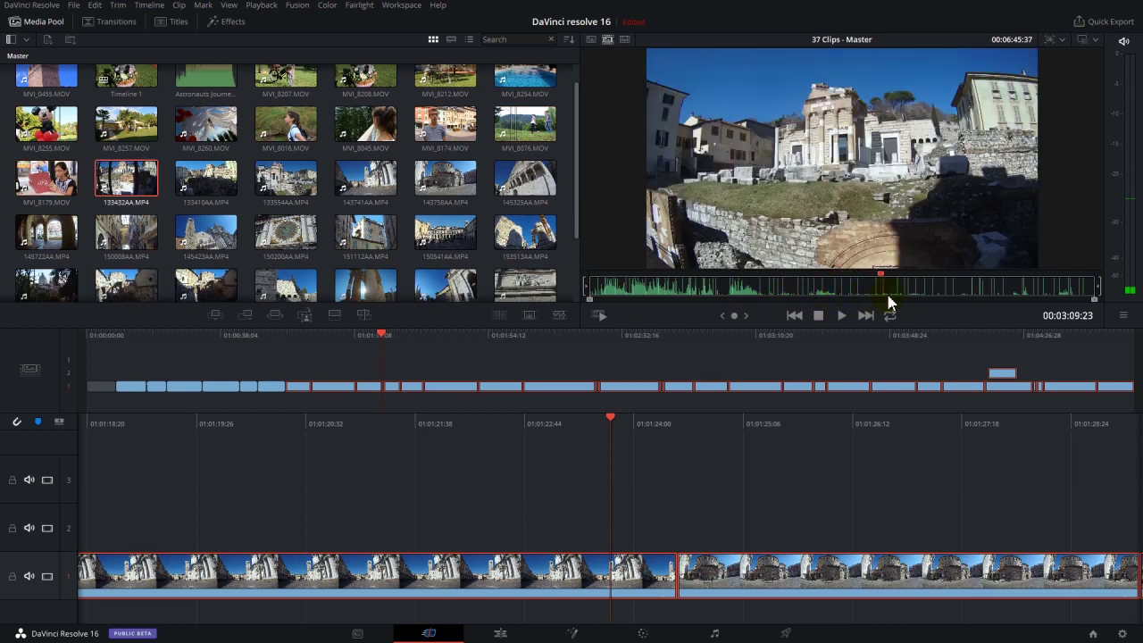
Step: Mark an in point at about 00:02:01 in the source tape and play MVI_8179.MOV from there
left_click(775, 299)
left_click(741, 291)
key("space")
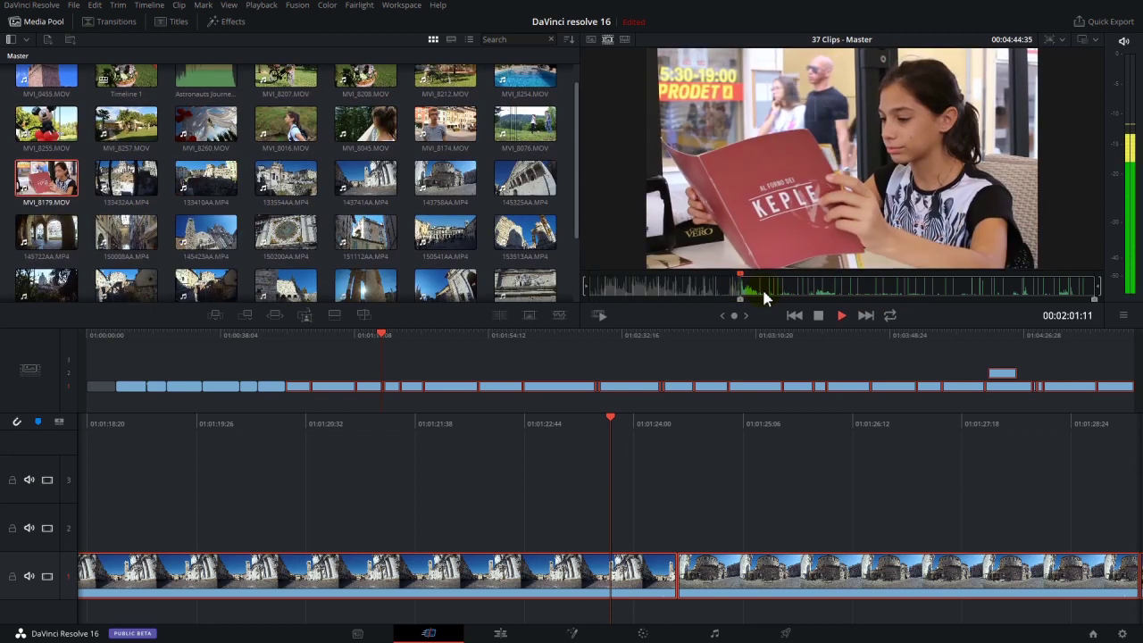
key("space")
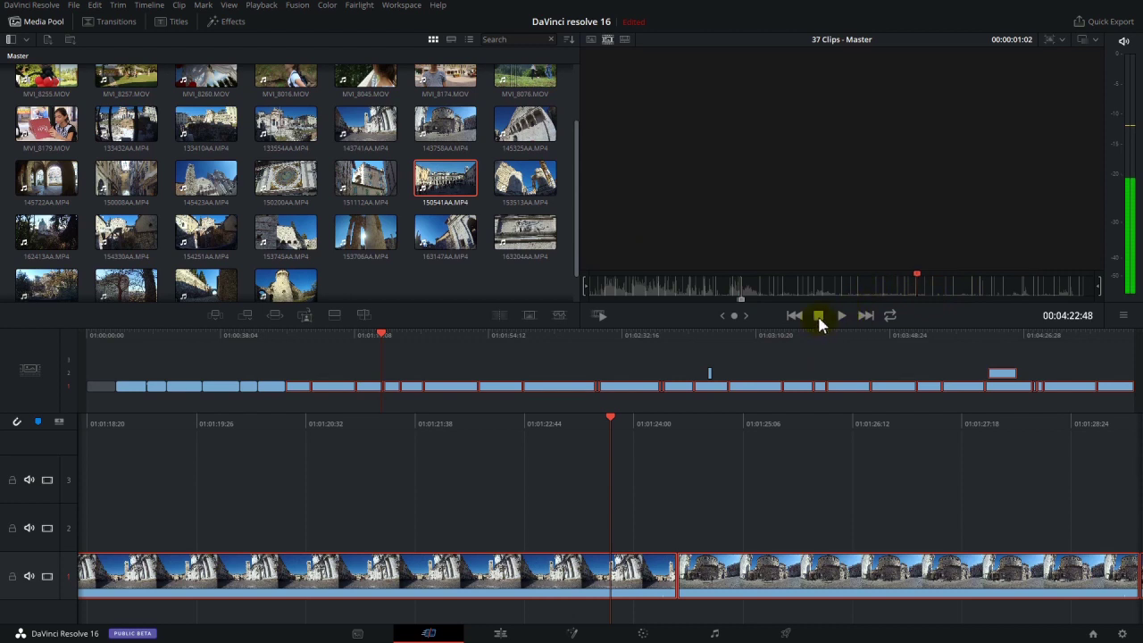
Step: Cue the source tape within 150541AA.MP4 at about 00:04:24 and run Fast Review
left_click(918, 283)
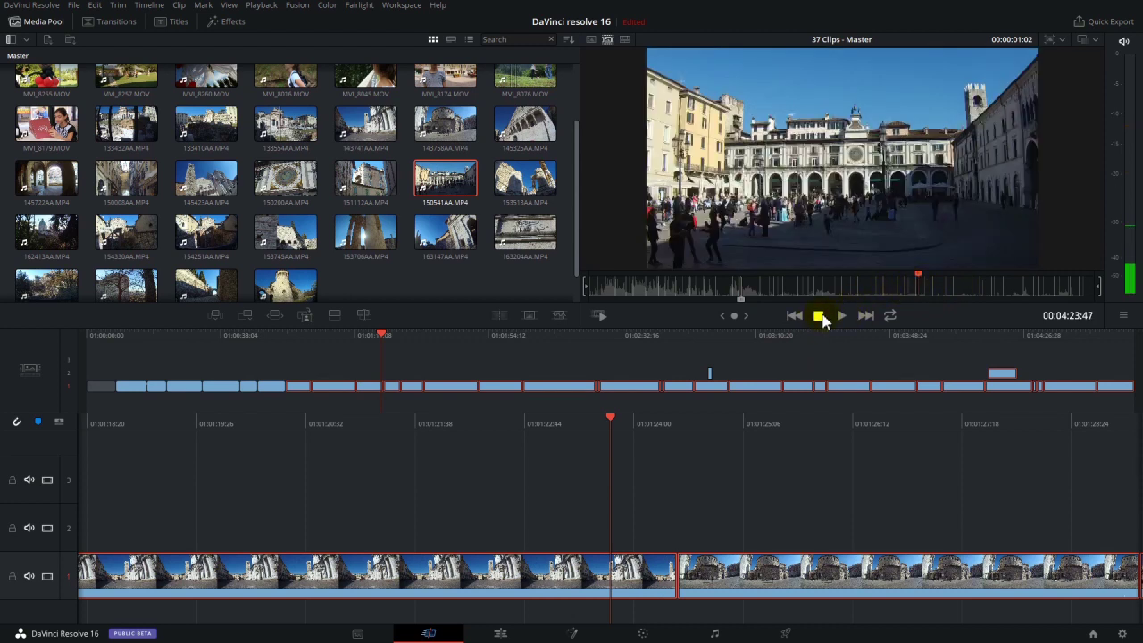
left_click(865, 201)
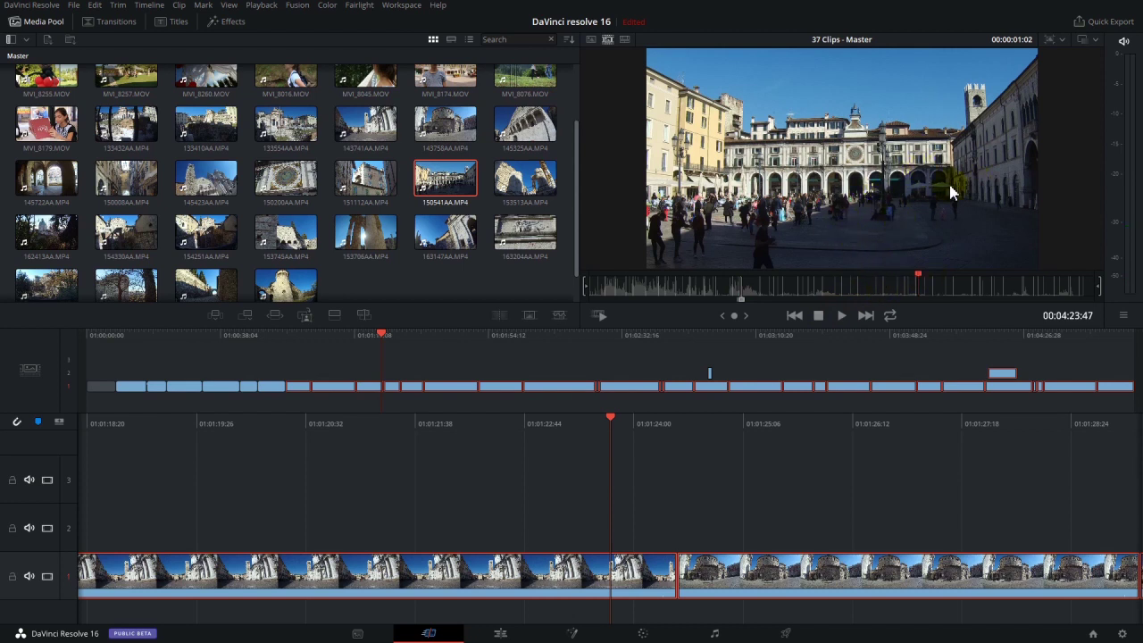
left_click(858, 161)
left_click(923, 274)
left_click_drag(923, 282, 960, 285)
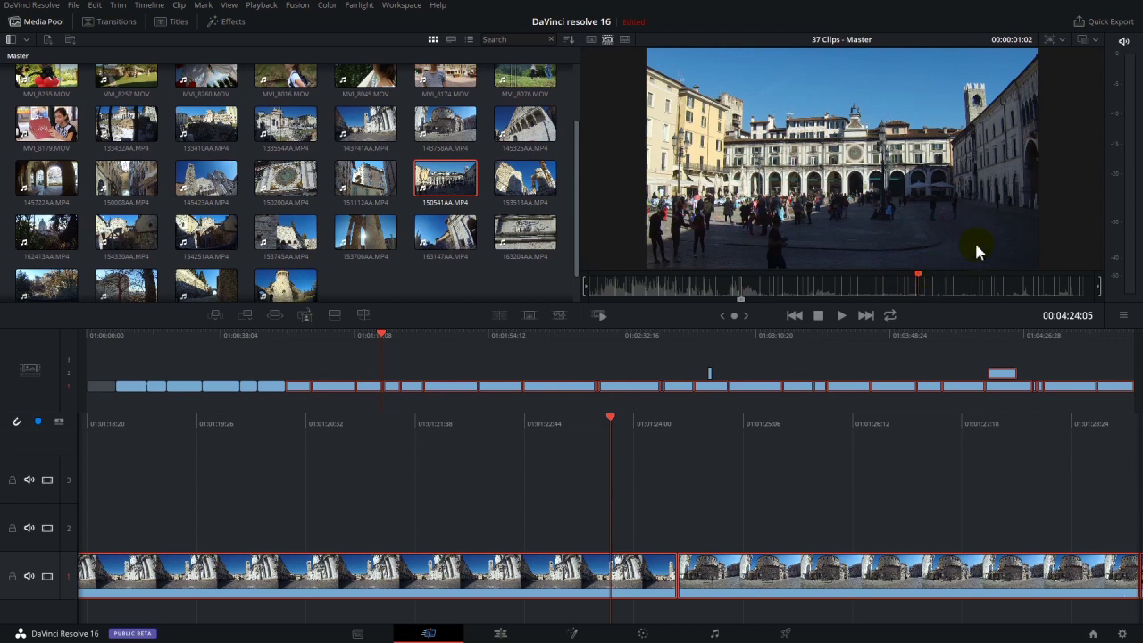
left_click(599, 318)
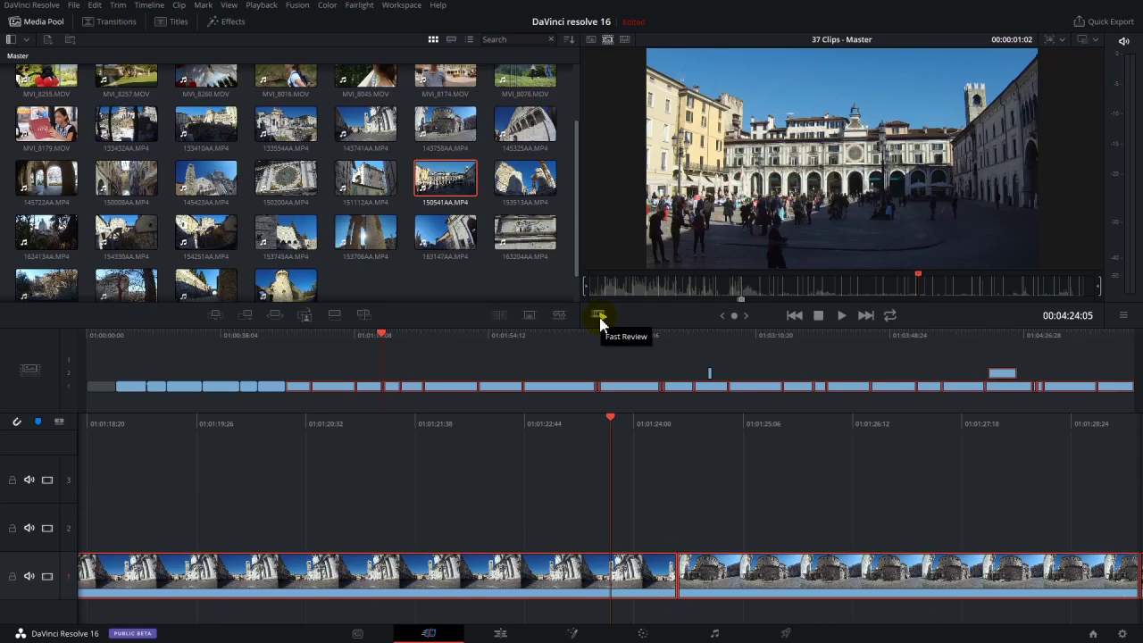
left_click(599, 318)
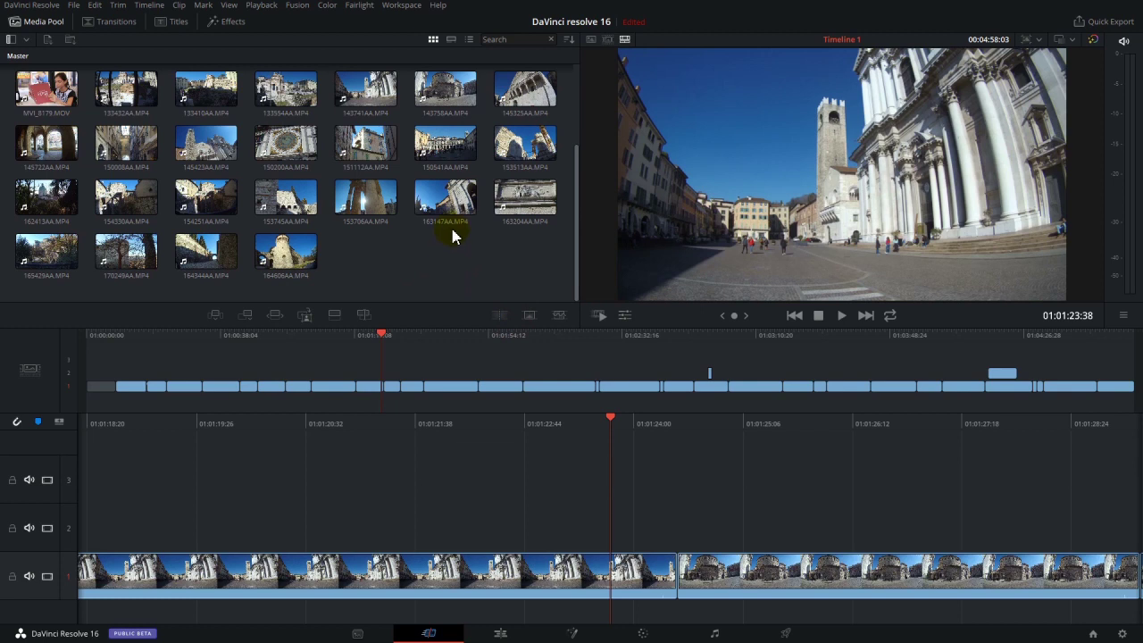
Step: Set the clip color of 153745AA.MP4, 153706AA.MP4 and 163147AA.MP4 to Orange in the media pool
left_click_drag(452, 235, 328, 200)
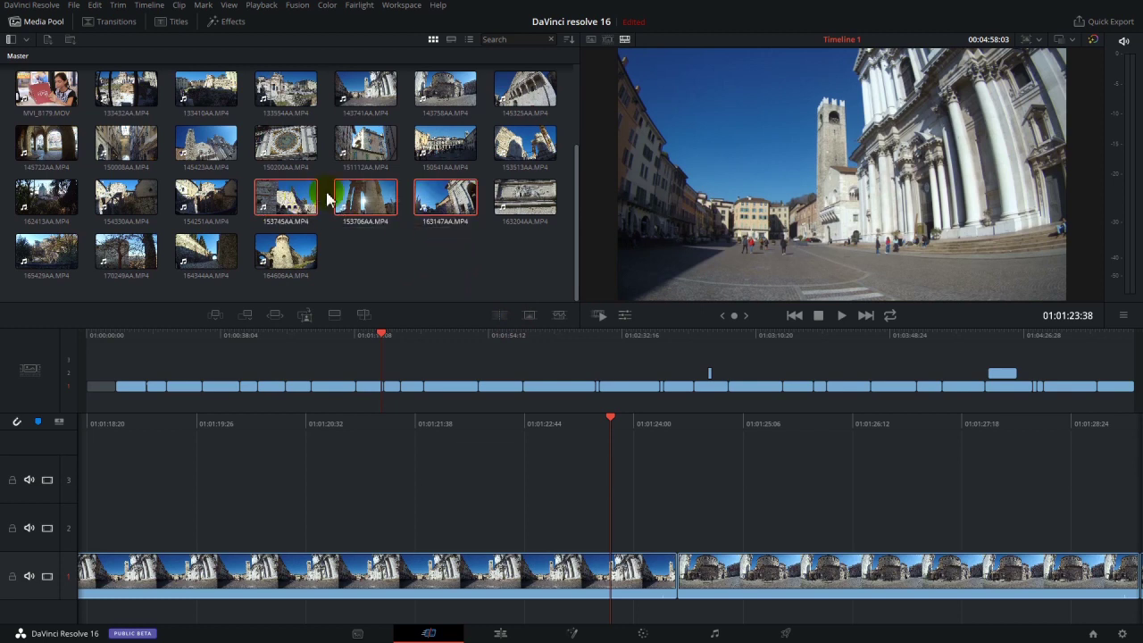
right_click(439, 201)
mouse_move(473, 277)
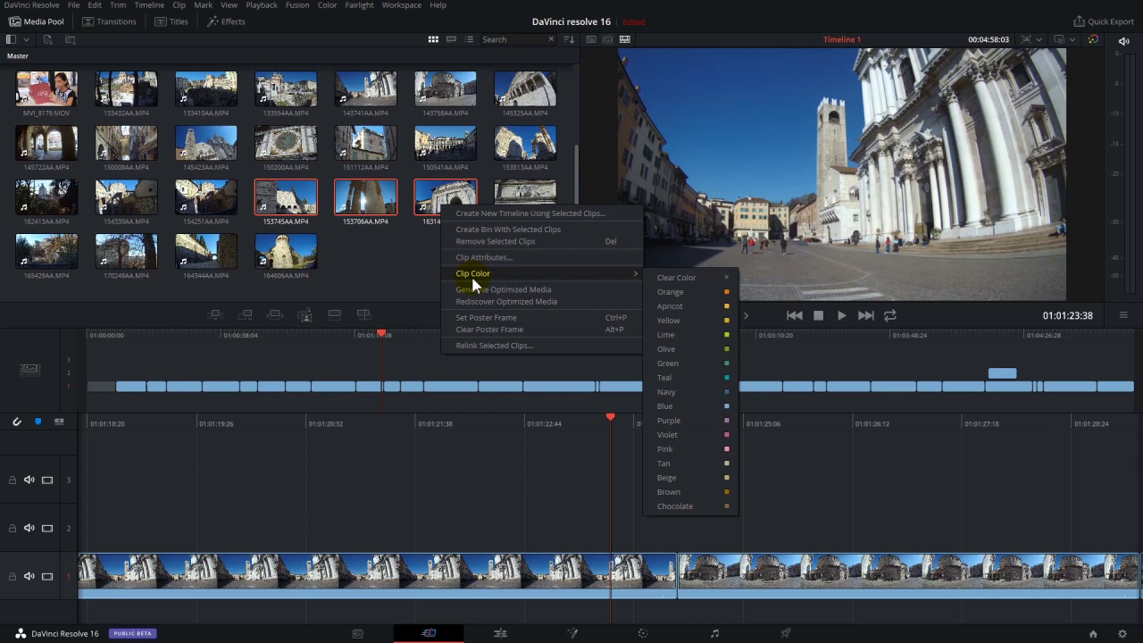
left_click(692, 290)
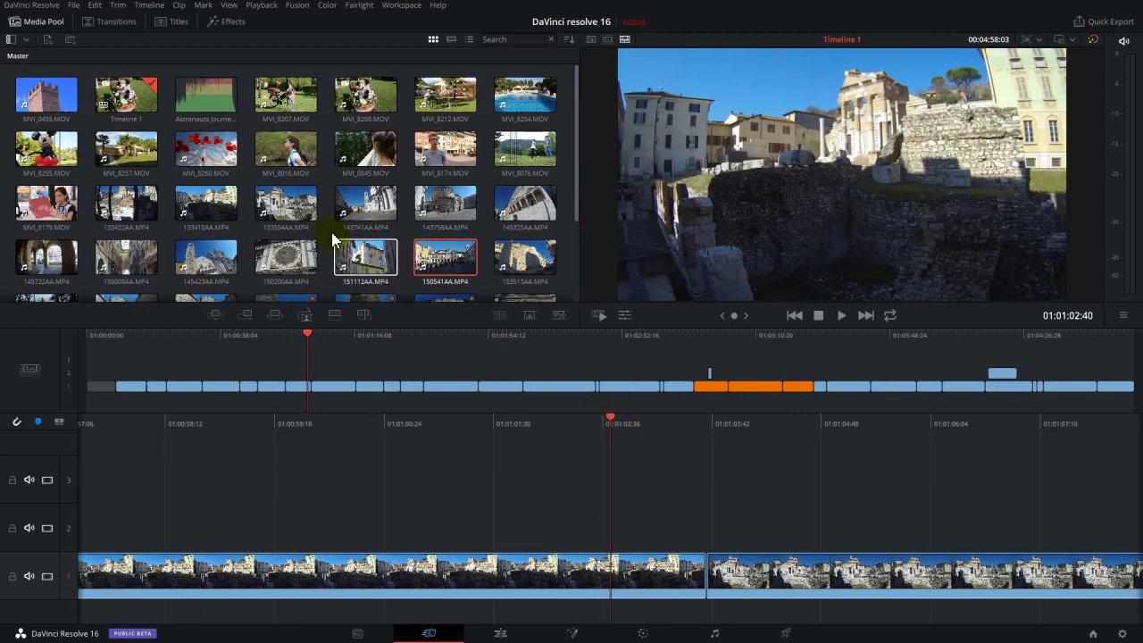
Step: Set the clip color of MVI_8260.MOV to Olive, and jump to the orange and olive clips in the overview timeline
left_click(221, 152)
right_click(220, 151)
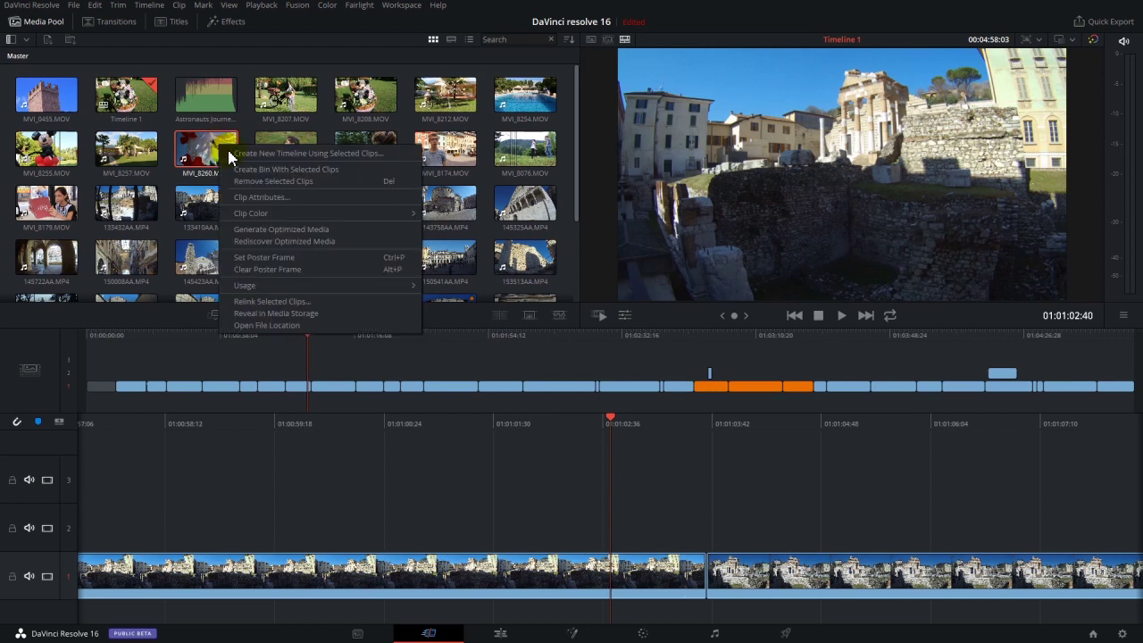
mouse_move(279, 221)
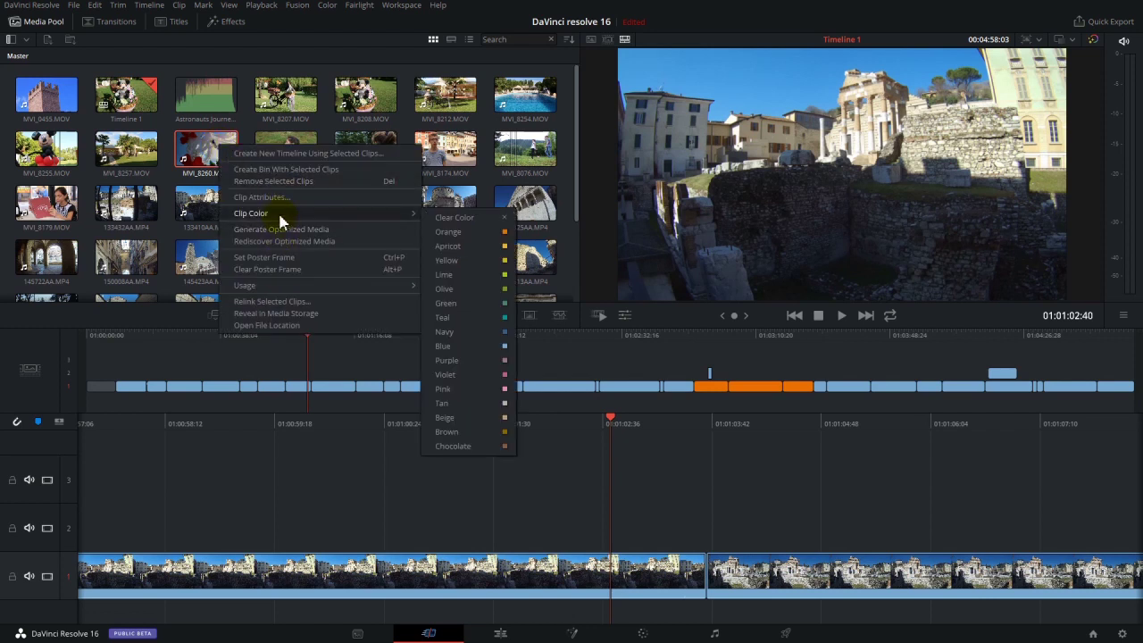
left_click(457, 287)
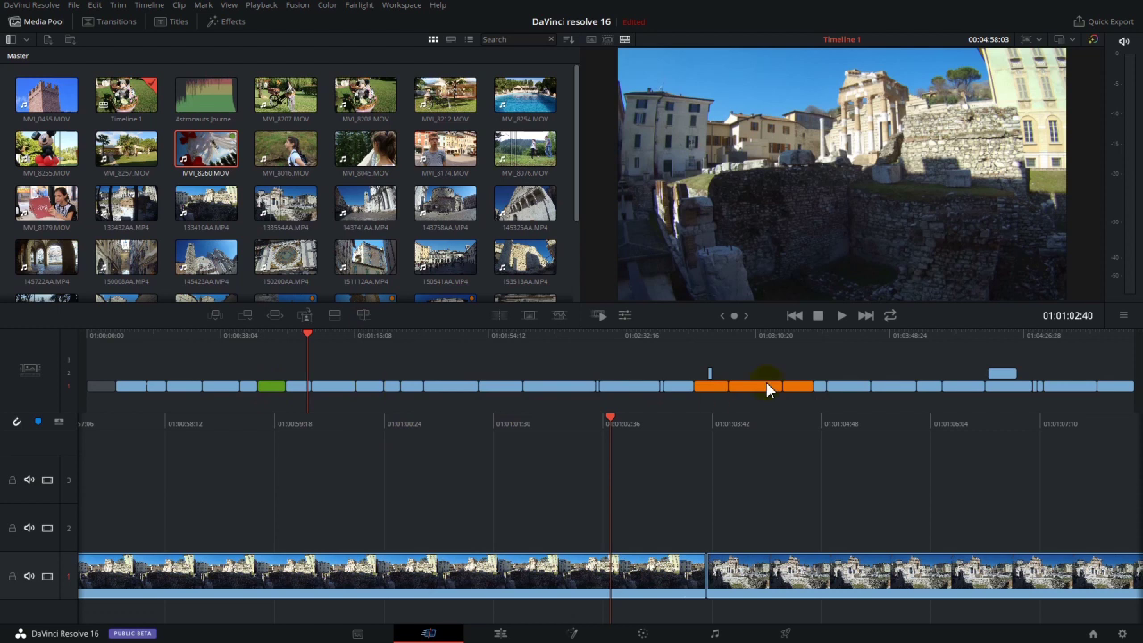
left_click(752, 333)
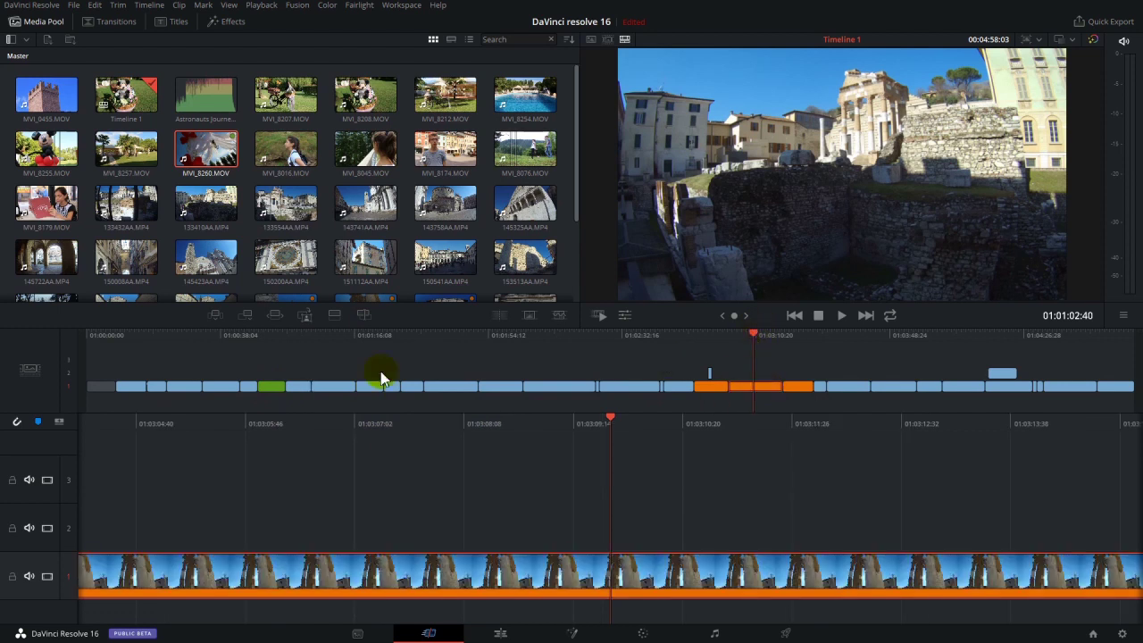
left_click(269, 336)
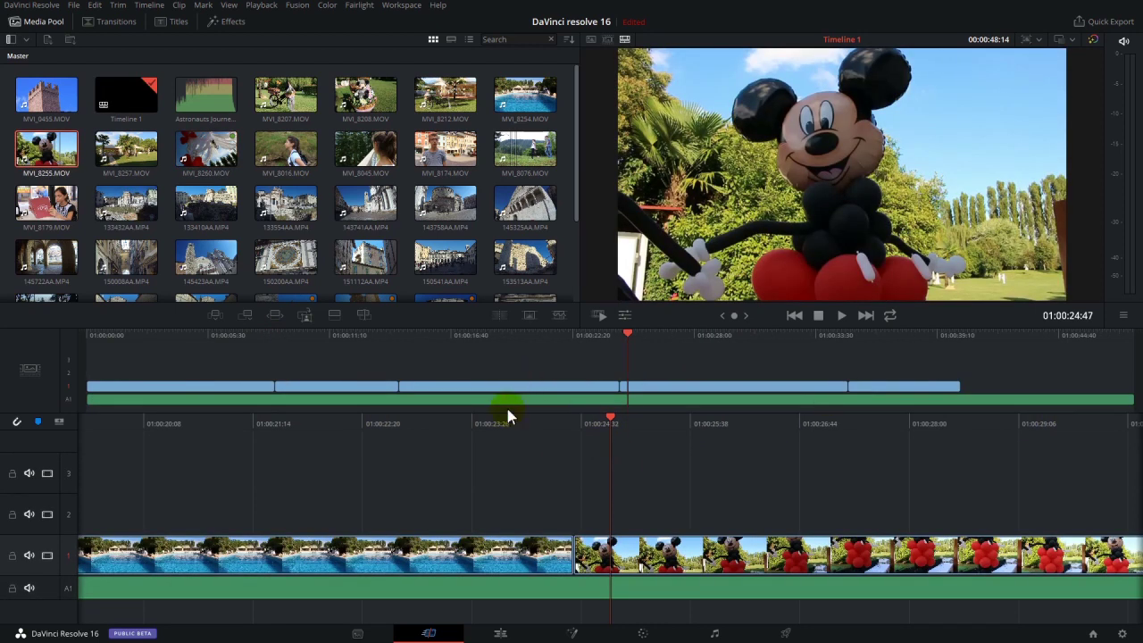
Step: Scrub the detailed timeline around 01:00:25 near the start of MVI_8255.MOV to check the audio
left_click_drag(610, 425, 531, 454)
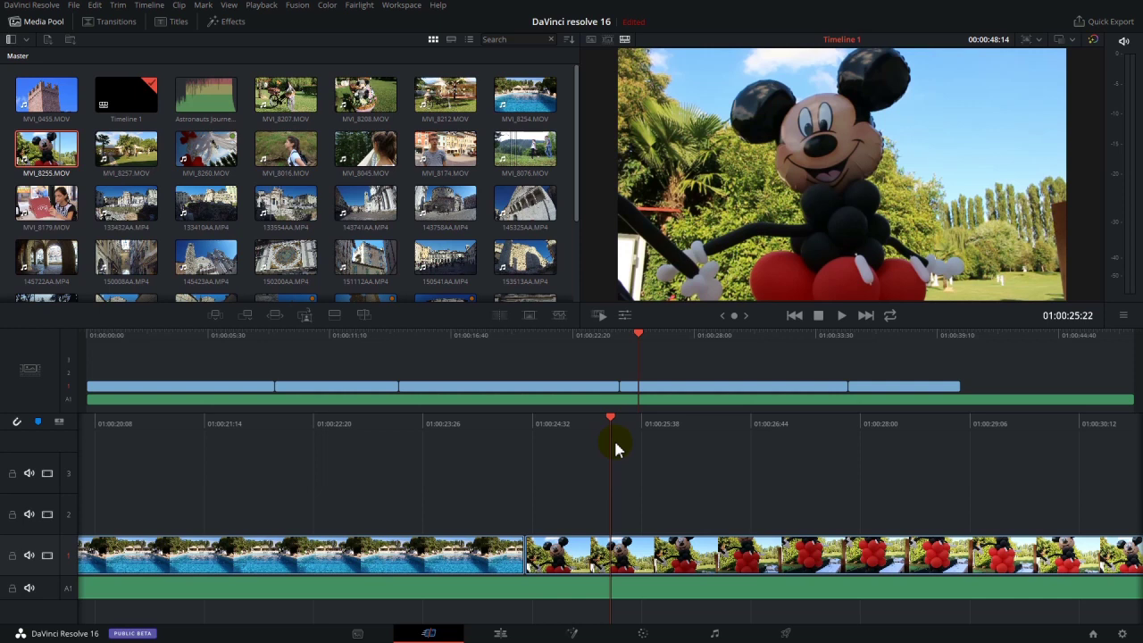
left_click_drag(610, 428, 612, 425)
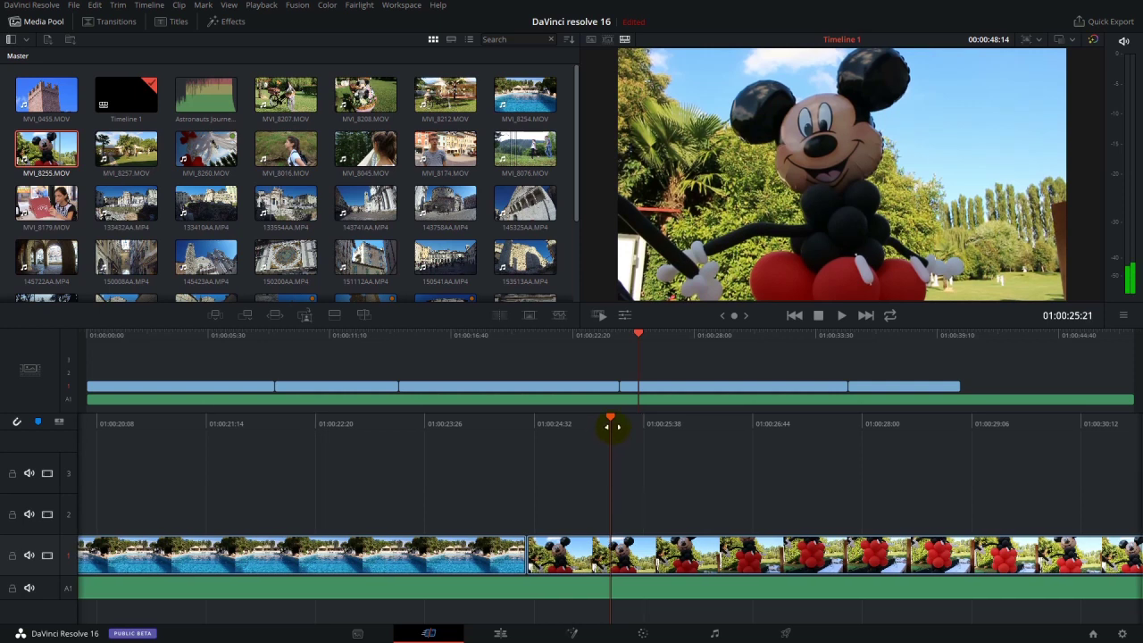
Step: Open MVI_8255.MOV in the source viewer and mark a short in-to-out range starting at about 00:00:06:44
left_click(43, 156)
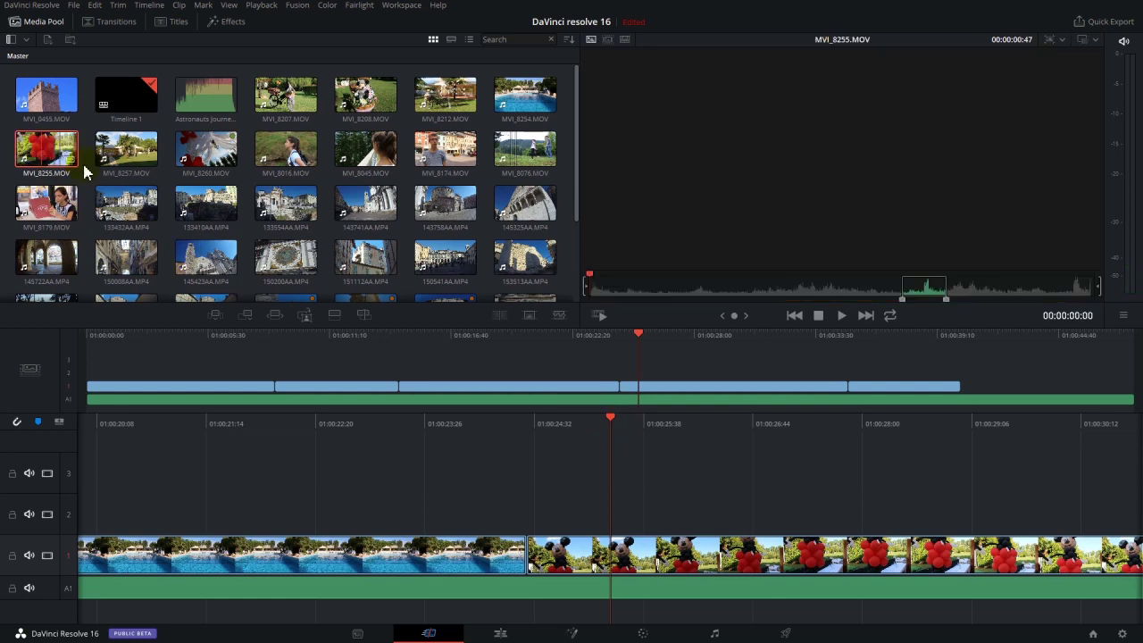
left_click(843, 289)
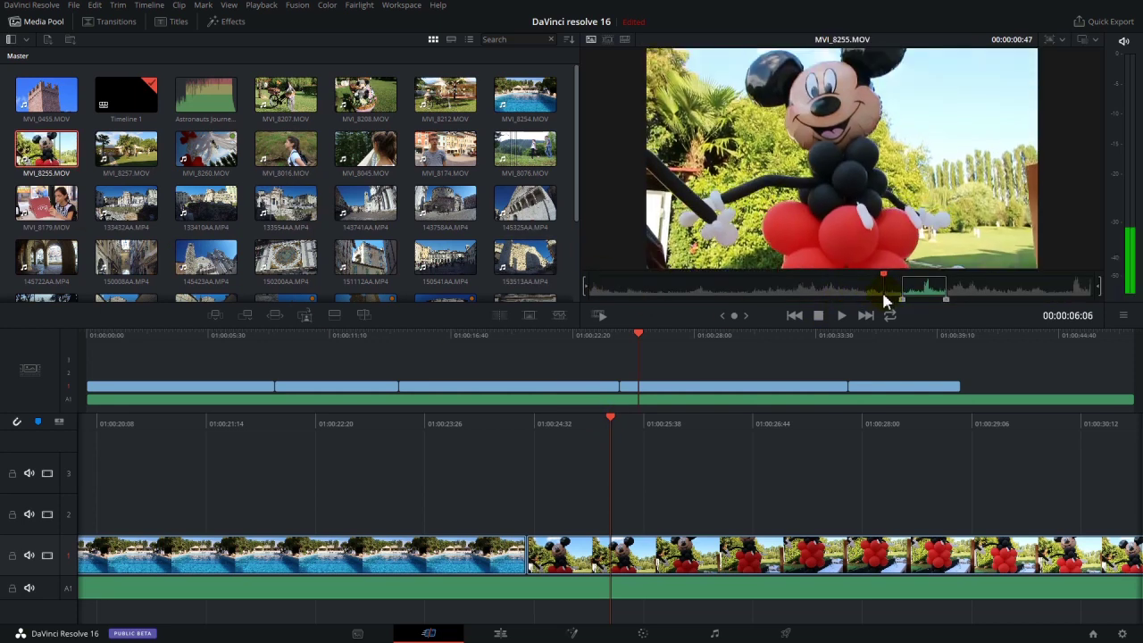
left_click(917, 291)
left_click(921, 296)
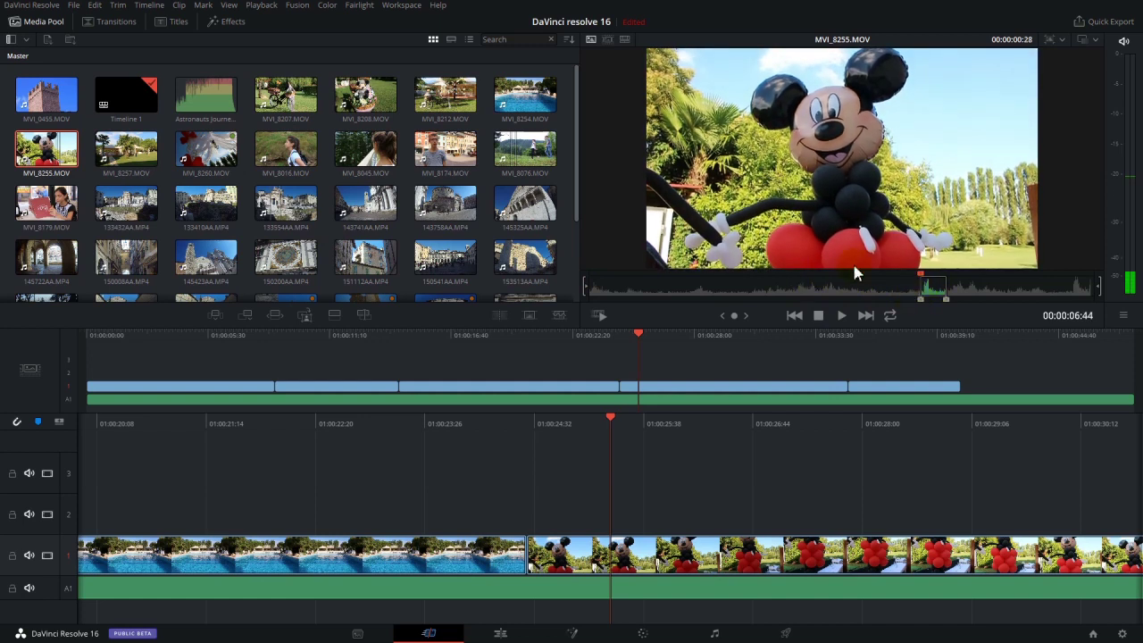
key("space")
key("space")
key("o")
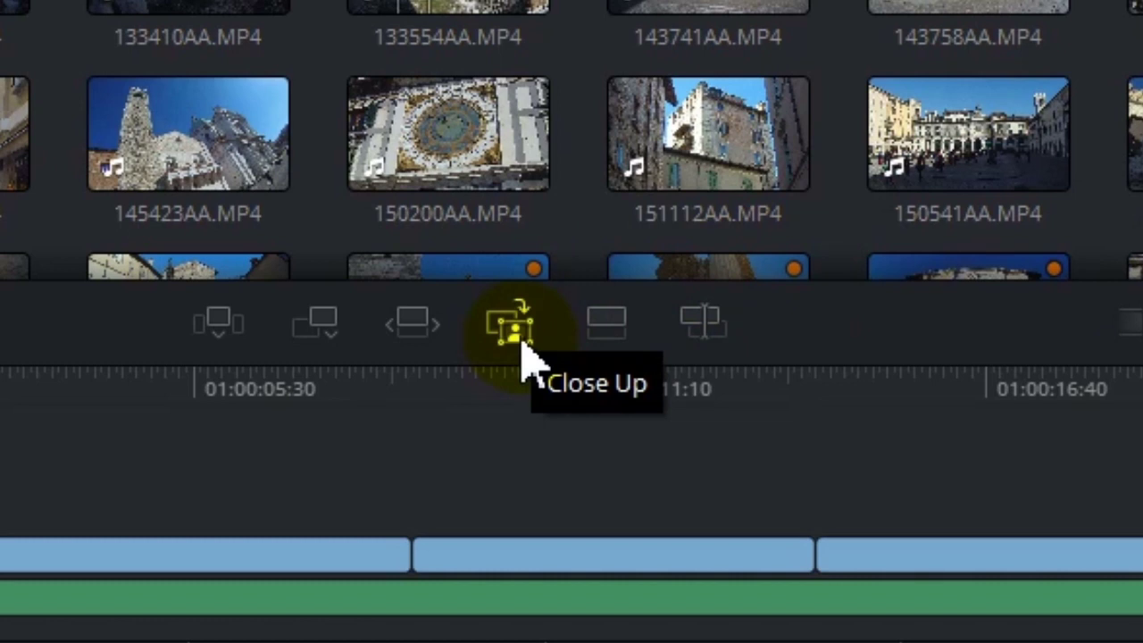
Step: Add the marked range as a Close Up on track 2 above MVI_8255.MOV and play through it
left_click(522, 342)
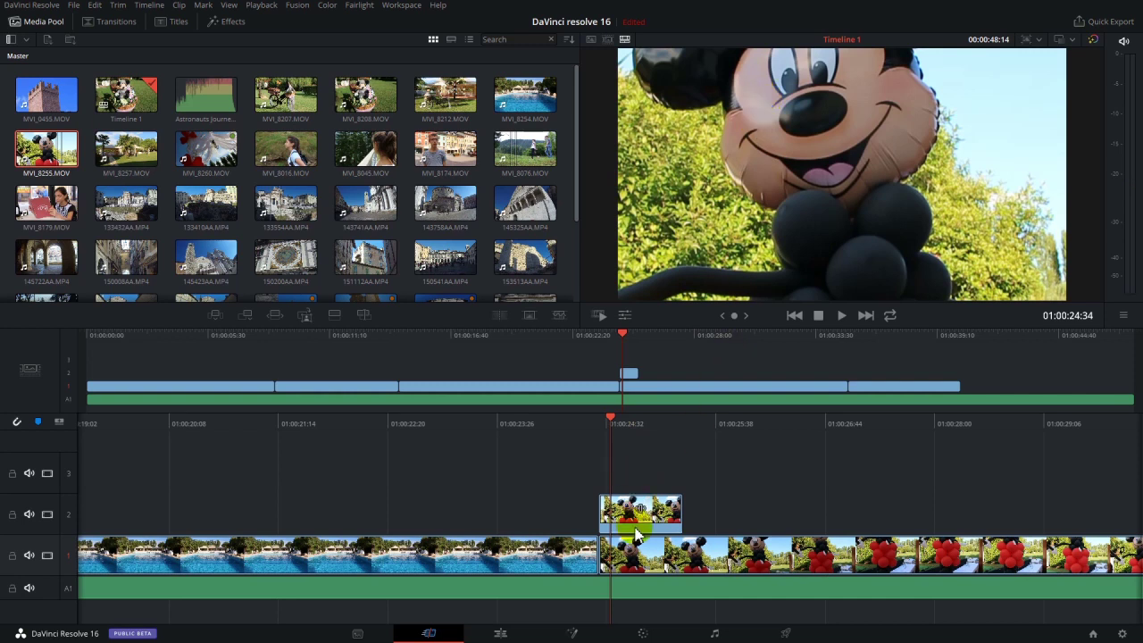
key("space")
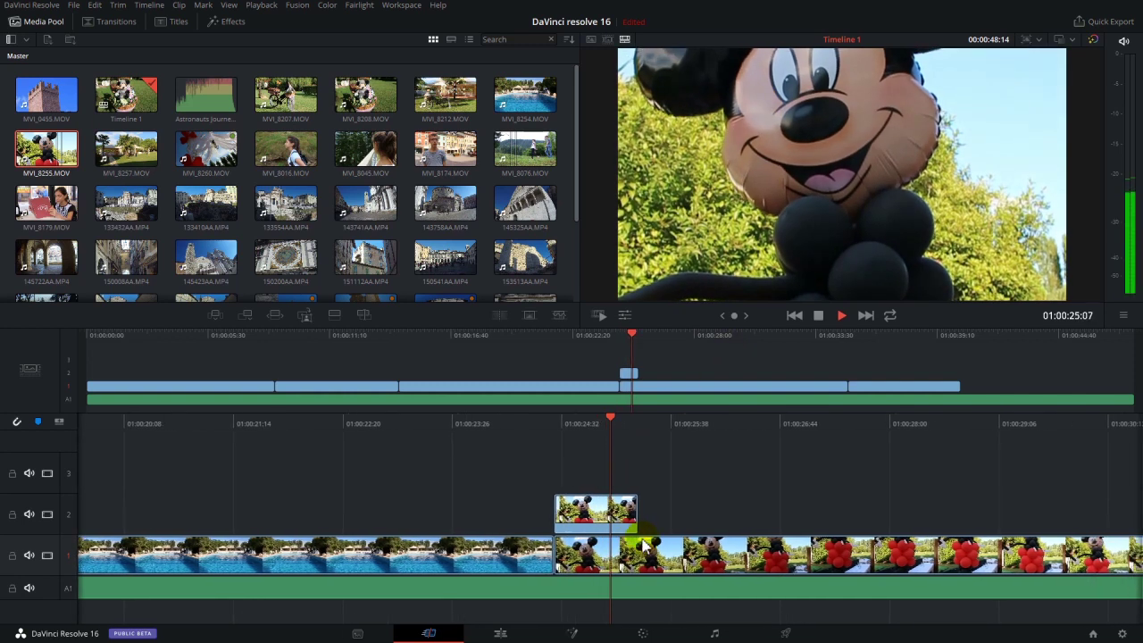
key("space")
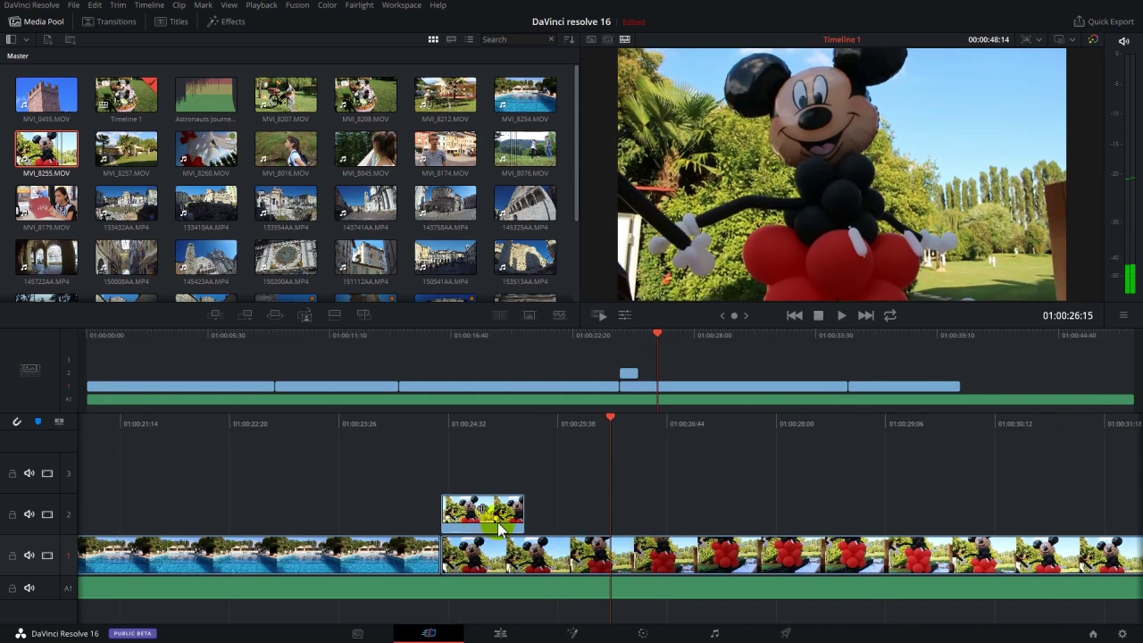
mouse_move(610, 417)
left_mouse_down()
mouse_move(535, 421)
mouse_move(816, 413)
mouse_move(609, 431)
left_mouse_up()
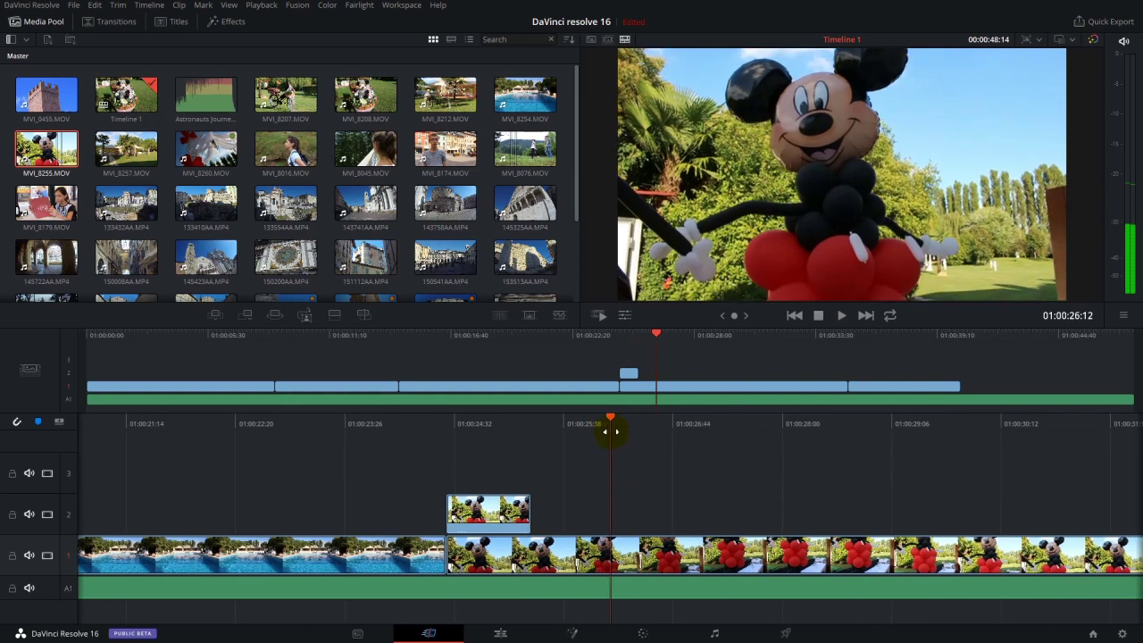
left_click(303, 318)
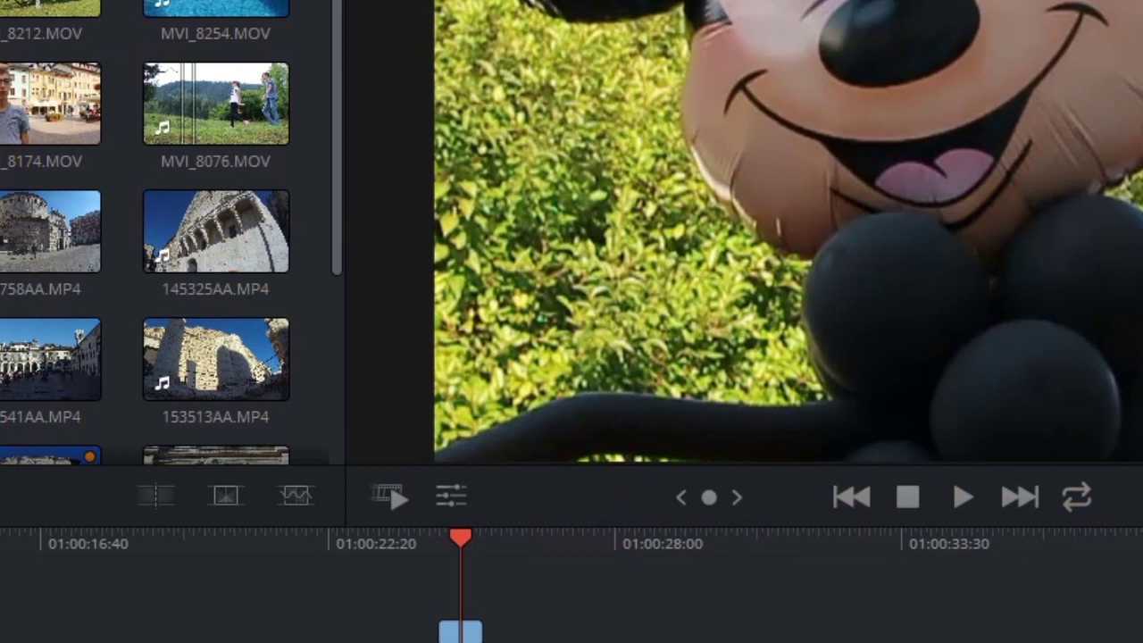
Step: Show the transform controls in the timeline viewer and select MVI_8255.MOV on track 1 at about 01:00:26:08
left_click(454, 498)
left_click(463, 500)
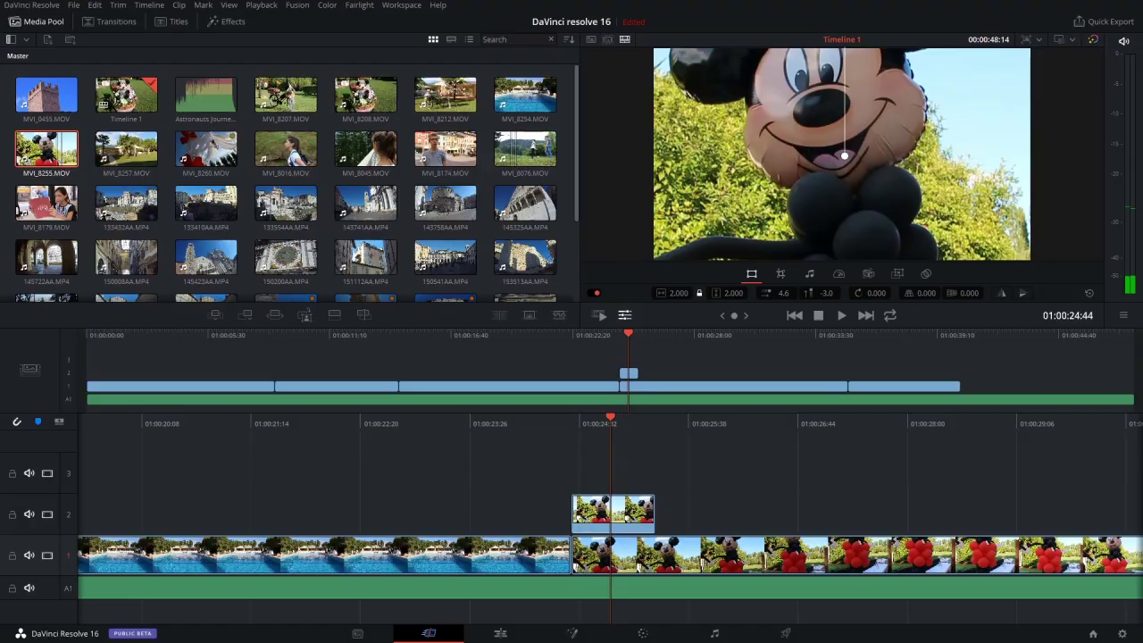
left_click(612, 416)
left_click_drag(610, 418, 484, 420)
left_click(615, 552)
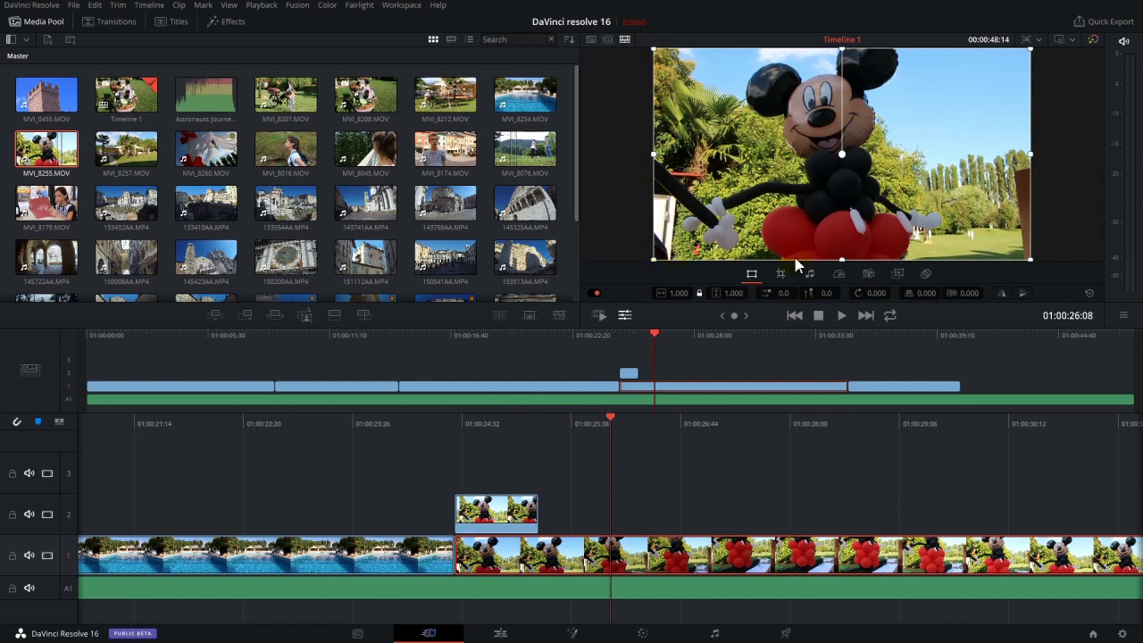
Step: Transform MVI_8255.MOV into a small tilted picture, about 0.423 by 0.467 in scale and rotated about 15.15°, shifted toward the frame's left
left_click(755, 52)
left_click(732, 226)
left_click(1027, 51)
left_click_drag(1032, 58, 830, 112)
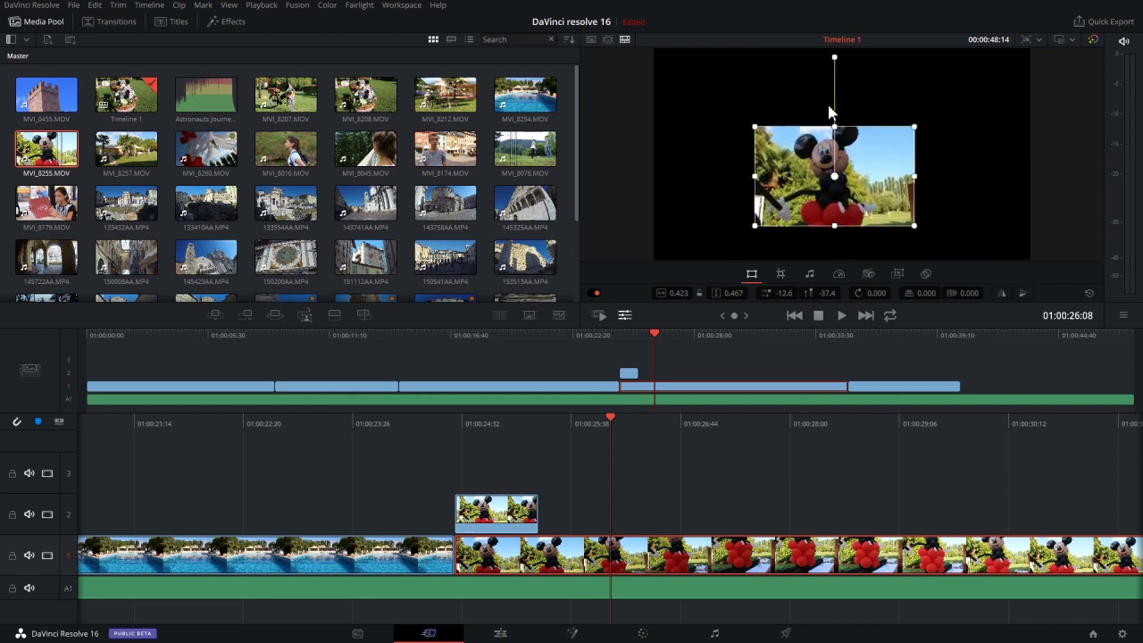
left_click_drag(834, 58, 822, 104)
left_click_drag(832, 176, 768, 159)
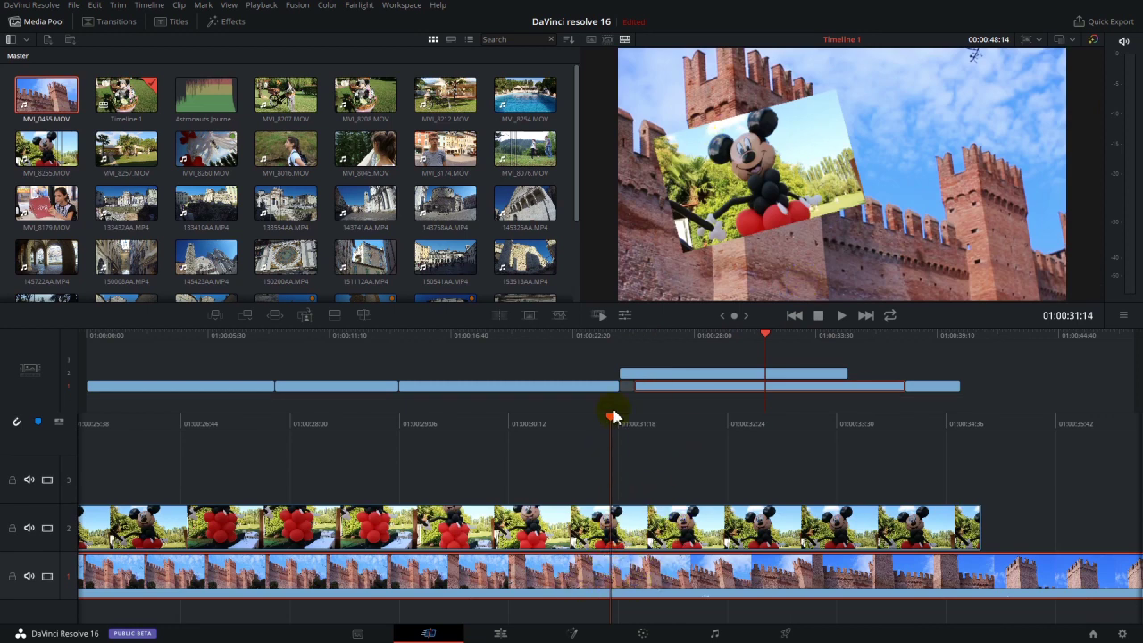
Step: Select the tilted MVI_8255.MOV clip on track 2 and try flipping it horizontally and vertically, restoring its orientation each time
left_click(624, 523)
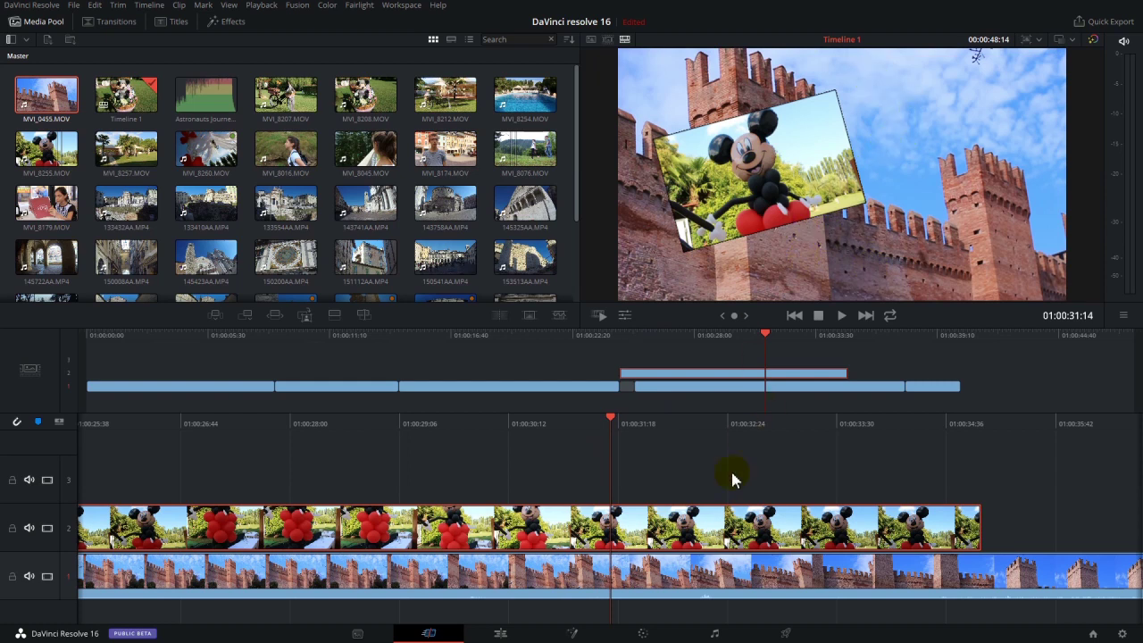
left_click(606, 309)
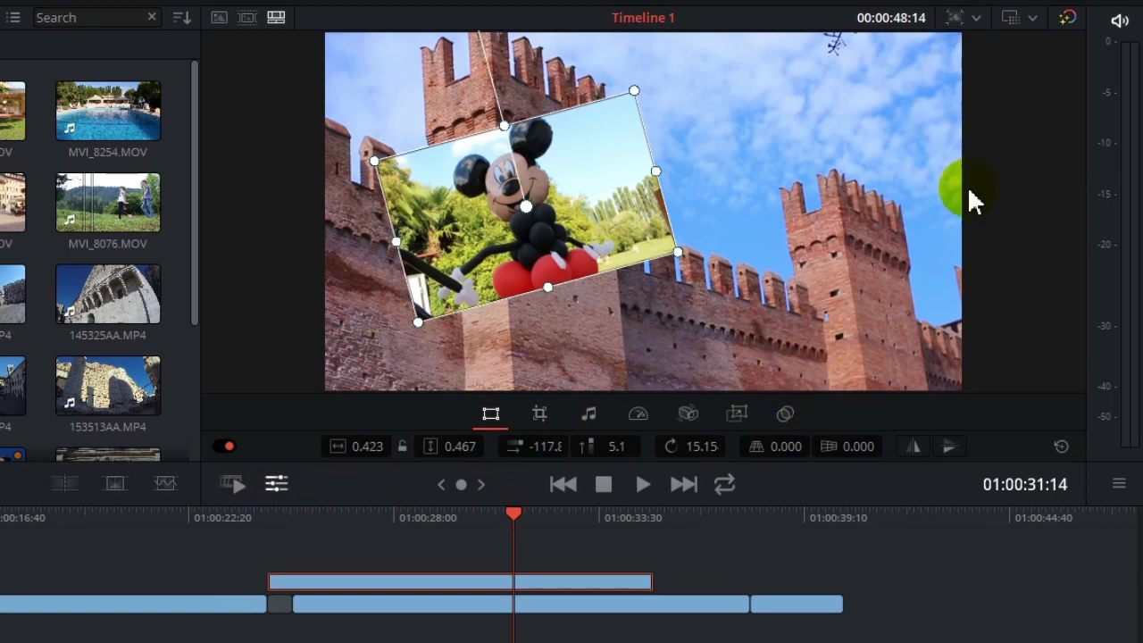
left_click(911, 449)
left_click(911, 448)
left_click(949, 448)
left_click(949, 447)
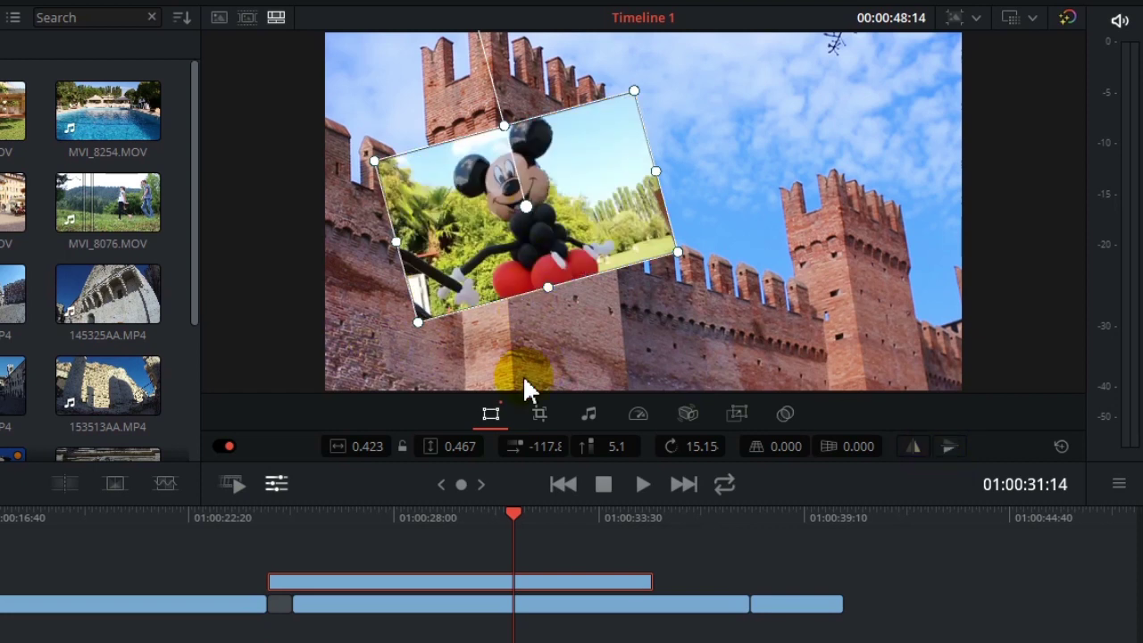
Step: Crop the tilted overlay clip by about 18.50 on its left side and about 22.01 on its right side
left_click(539, 413)
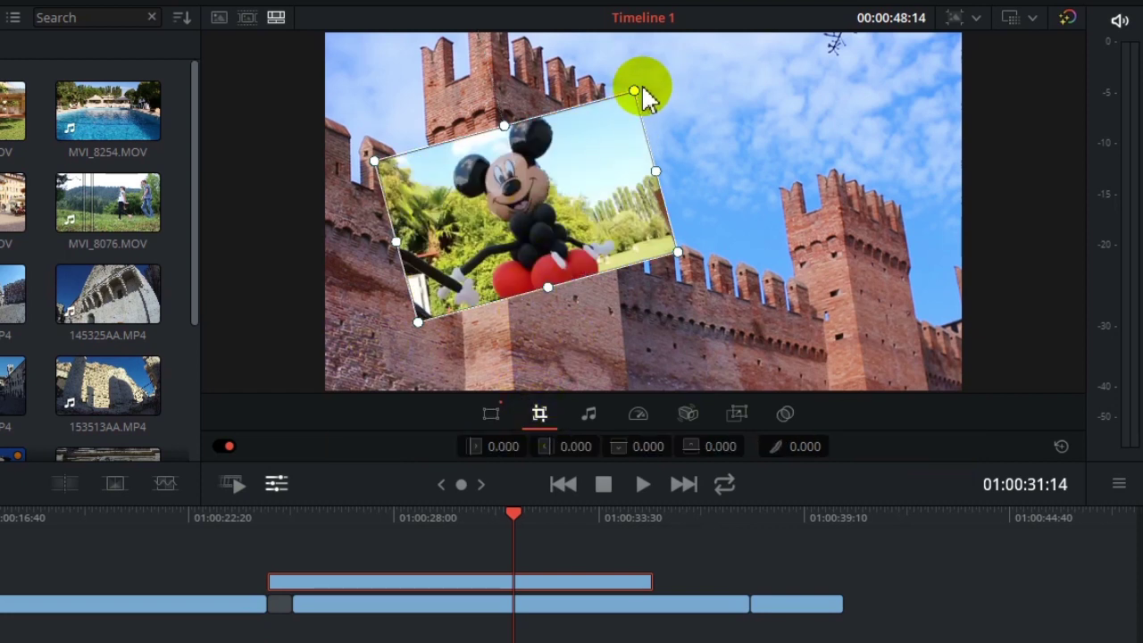
left_click_drag(650, 173, 598, 187)
left_click_drag(395, 247, 453, 243)
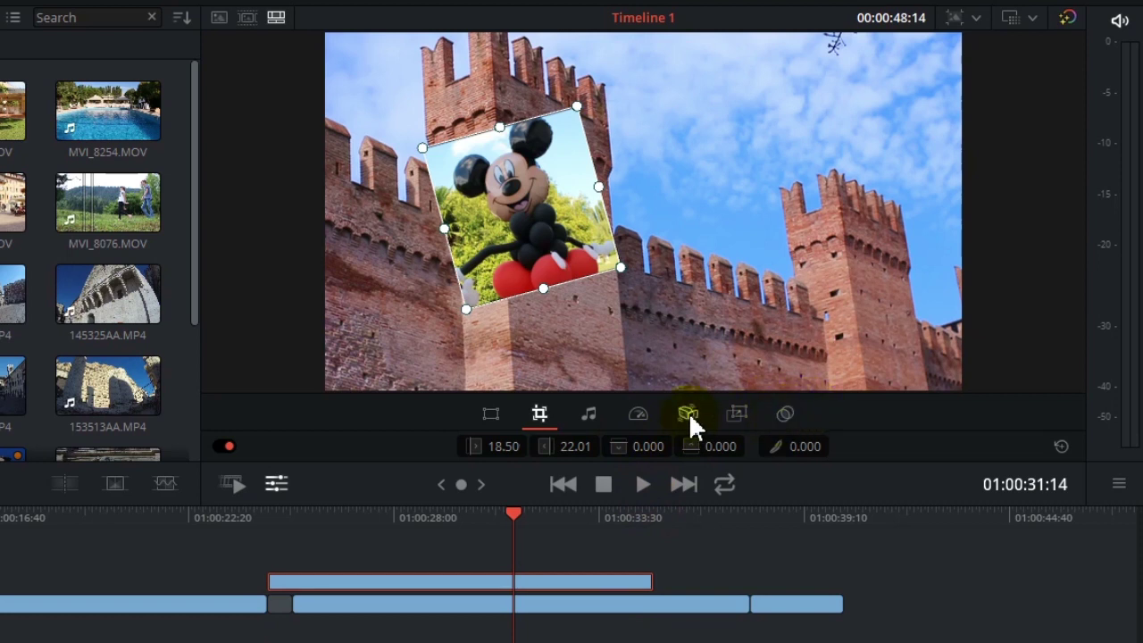
left_click(924, 250)
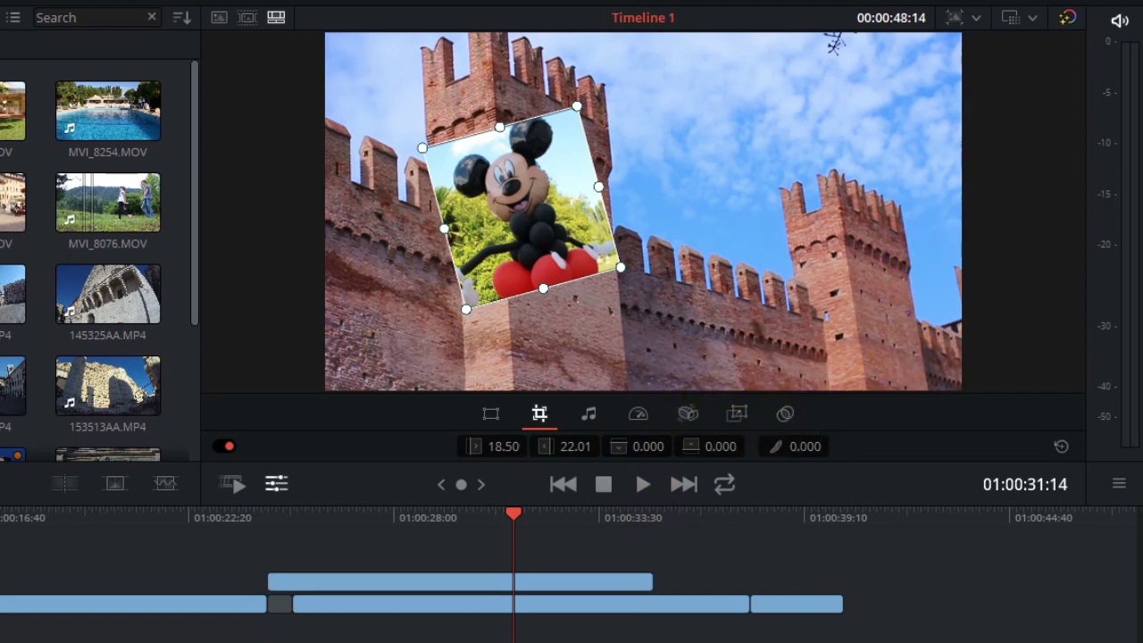
Step: Try the Add, Color, Color Burn and Color Dodge composite modes on the cropped overlay clip
left_click(788, 415)
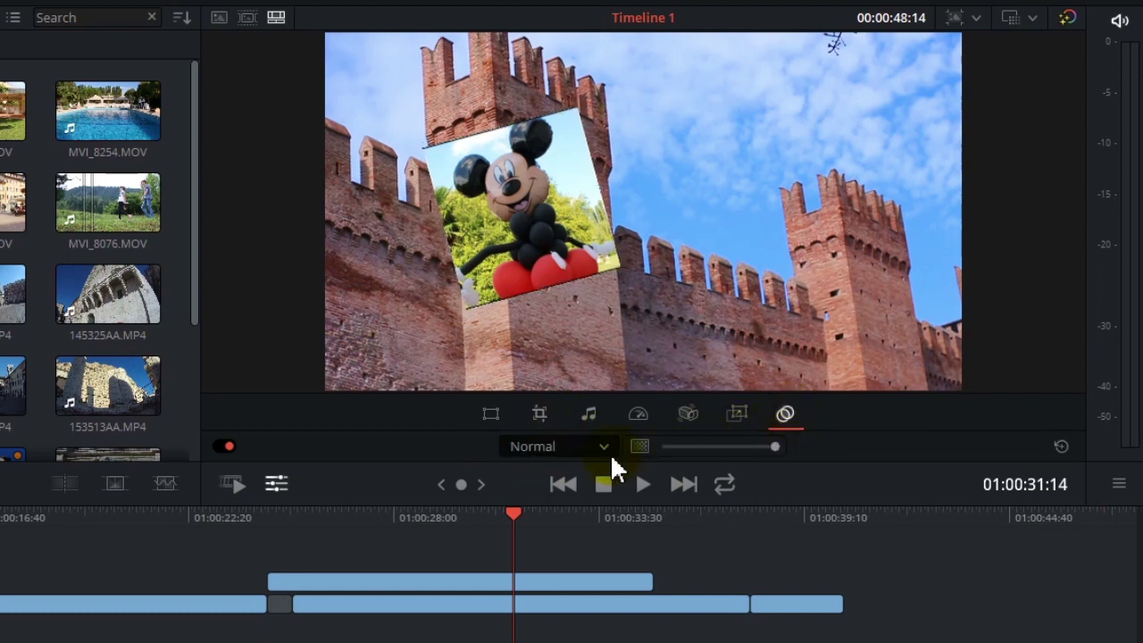
left_click(586, 452)
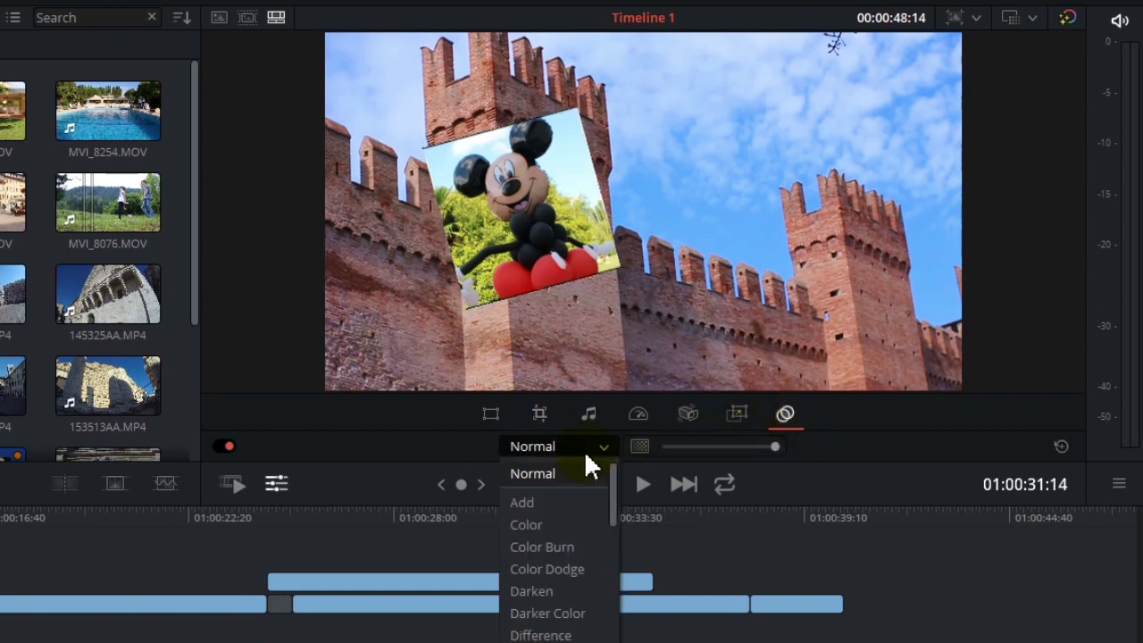
left_click(538, 500)
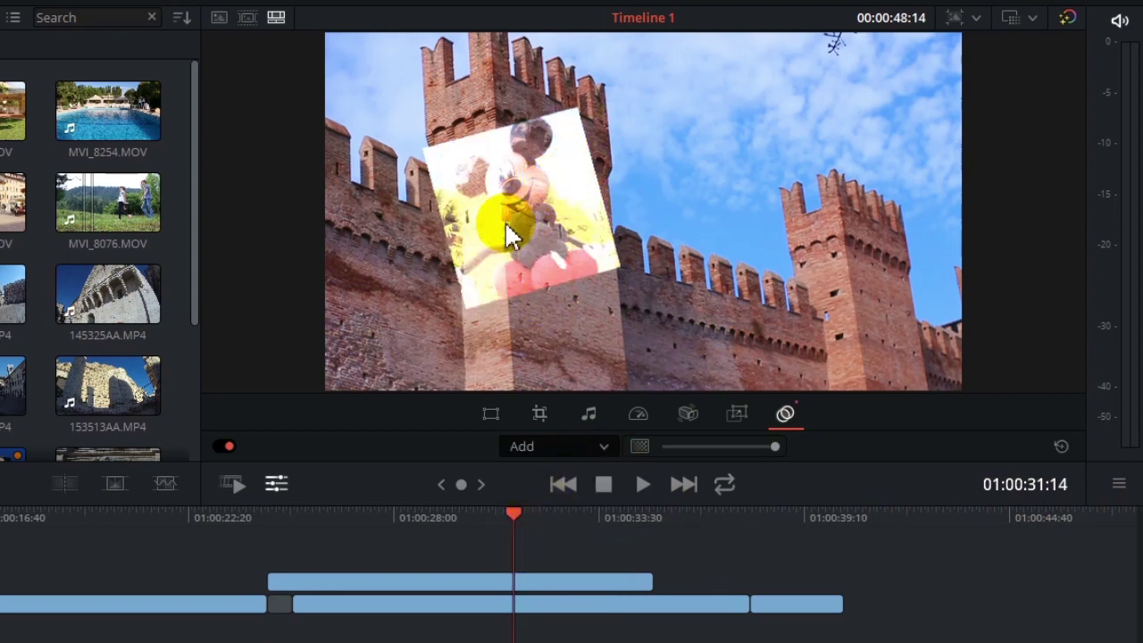
left_click(572, 446)
left_click(544, 525)
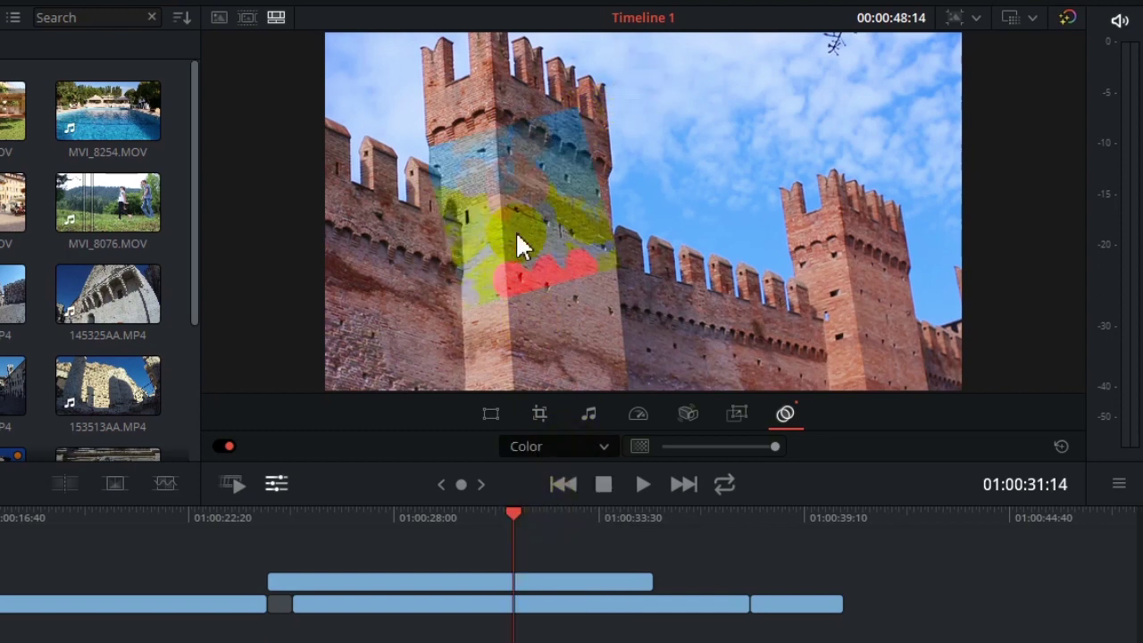
left_click(558, 449)
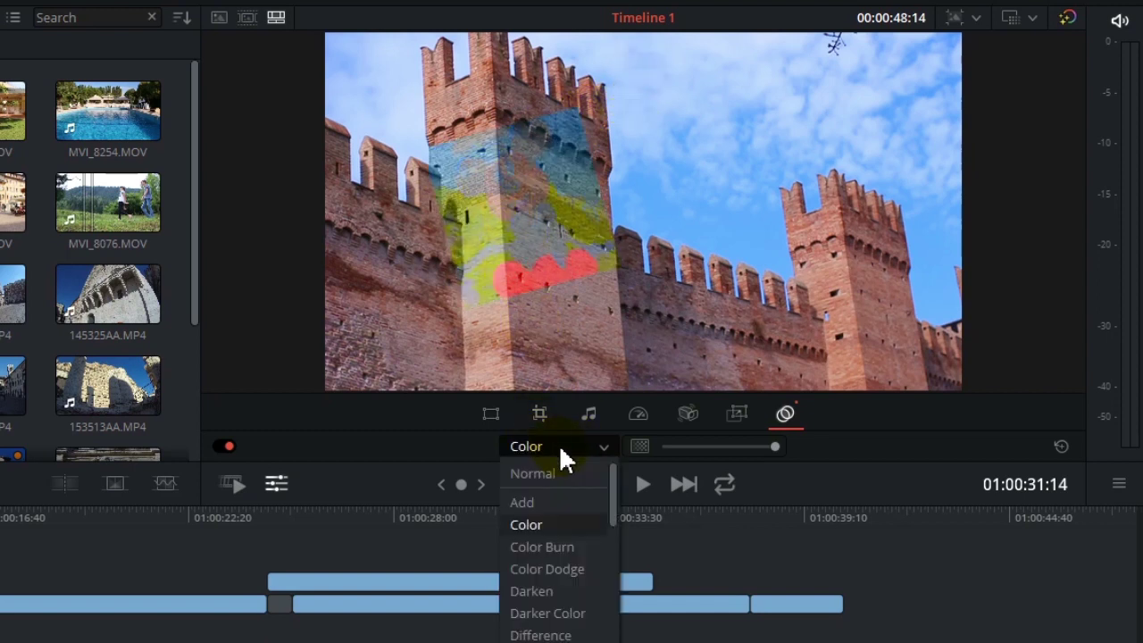
left_click(558, 544)
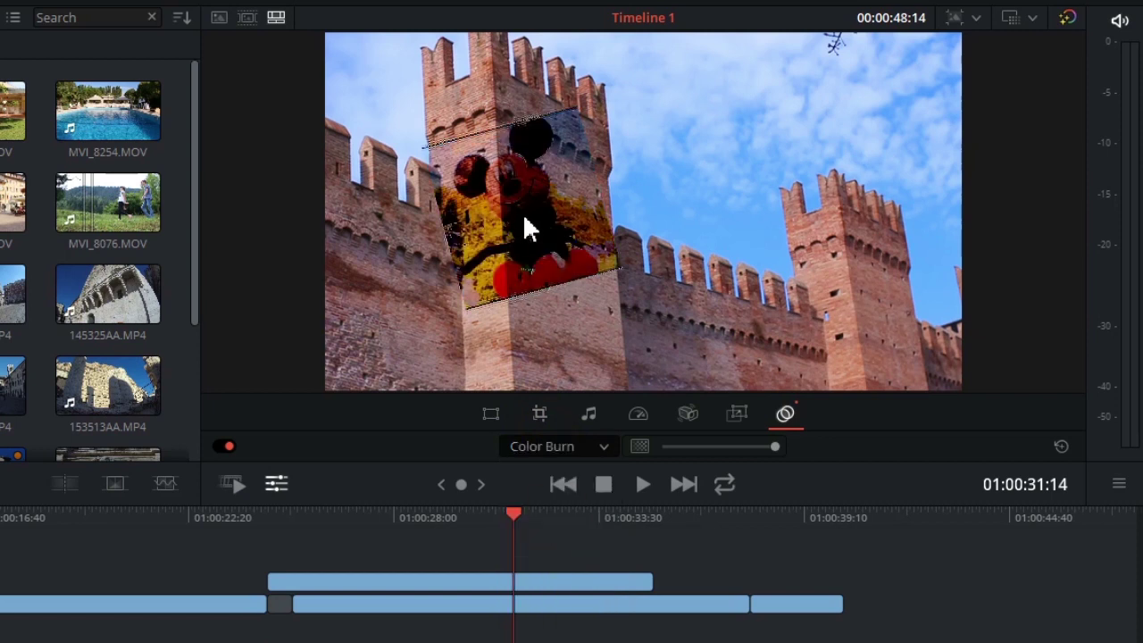
left_click(547, 450)
left_click(576, 567)
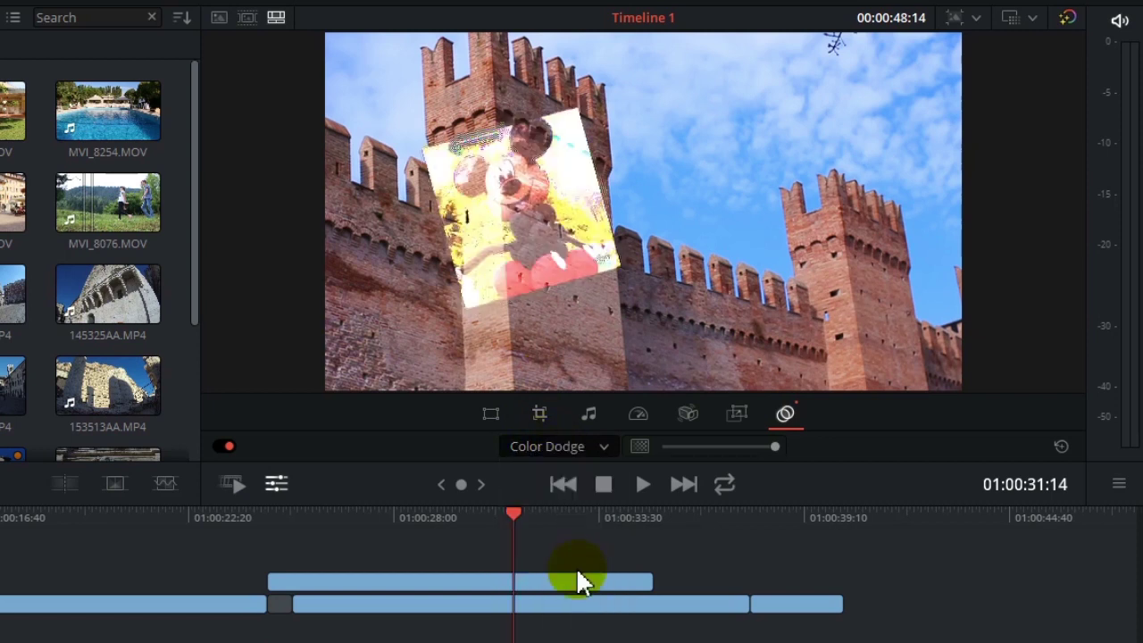
Step: Try the Darken, Darker Color and Difference composite modes on the overlay clip
left_click(556, 449)
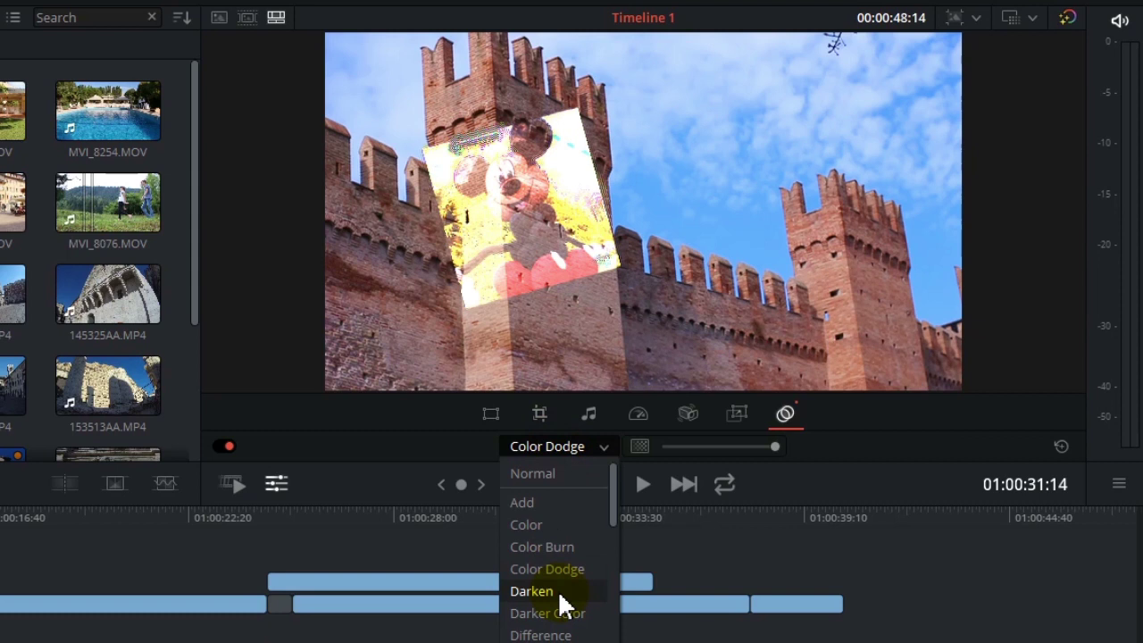
left_click(561, 592)
left_click(546, 446)
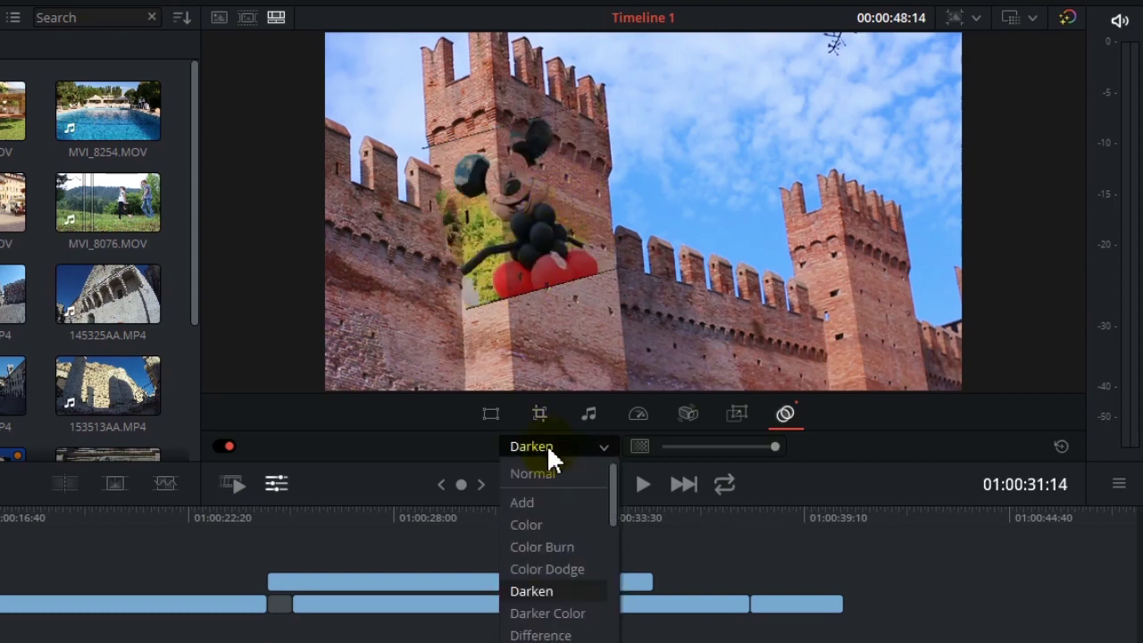
left_click(574, 609)
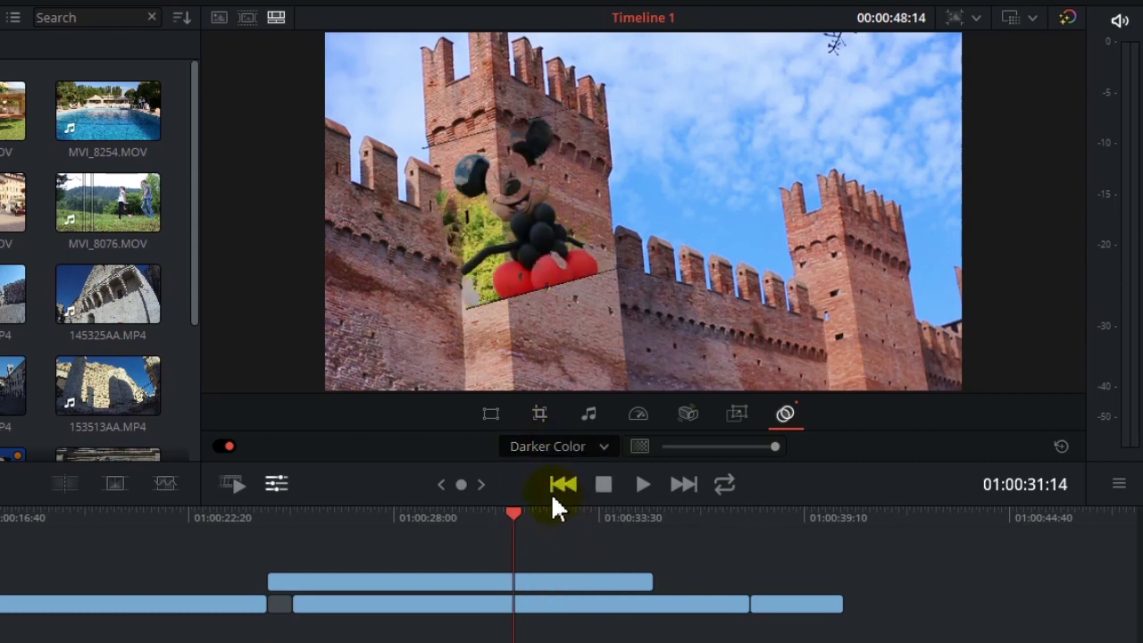
left_click(547, 446)
left_click(553, 632)
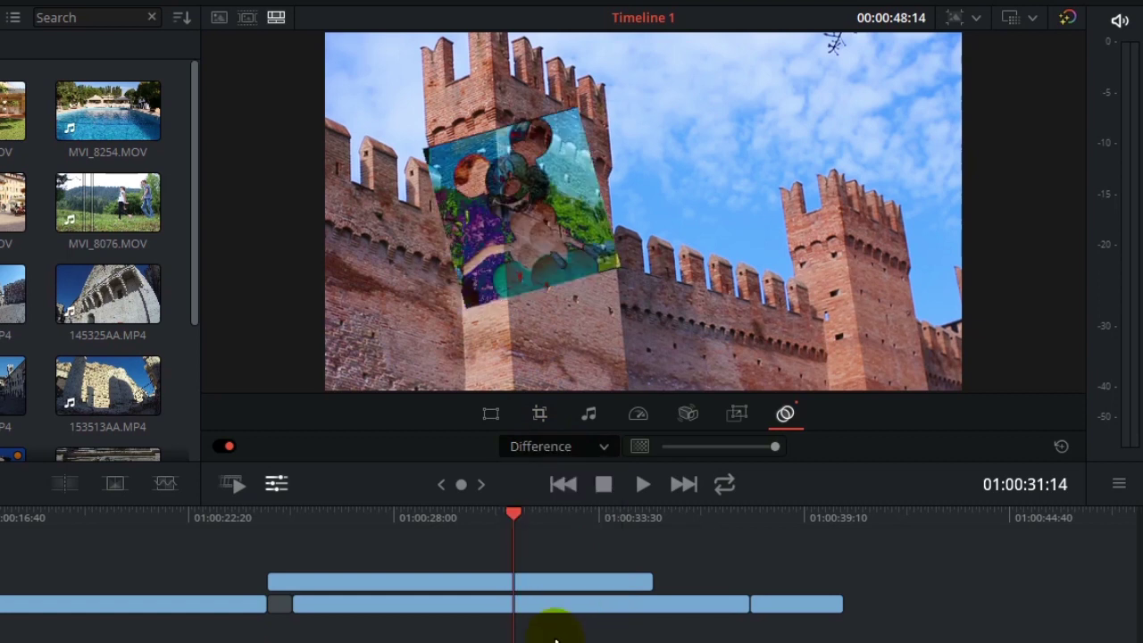
Step: Set the overlay clip's composite mode to Add and lower its opacity
left_click(550, 440)
left_click(548, 501)
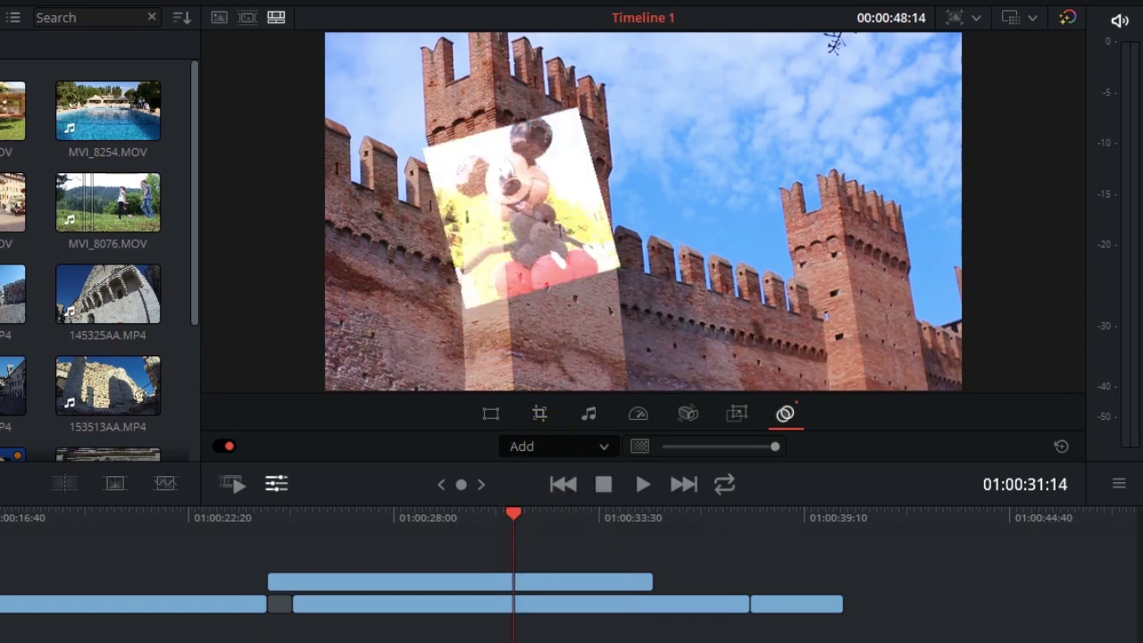
scroll(550, 448, "up", 1)
left_click_drag(778, 448, 689, 450)
left_click_drag(749, 446, 705, 447)
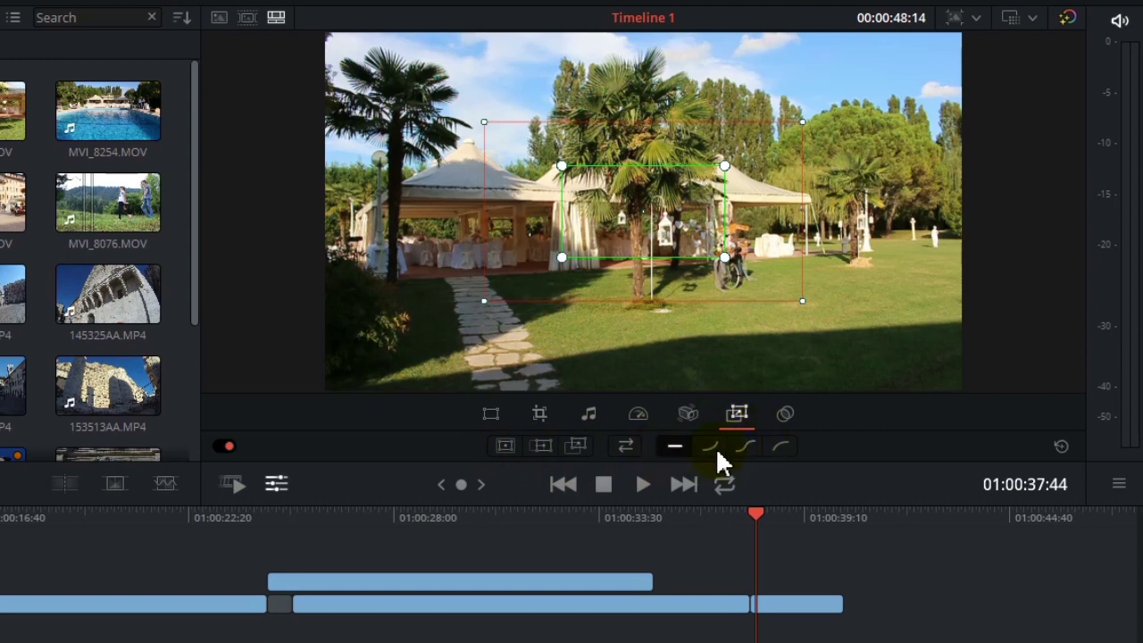
Step: Resize the green and red Dynamic Zoom frames on the last timeline clip and play the zoom
left_click_drag(724, 167, 757, 179)
left_click_drag(804, 125, 863, 115)
key("space")
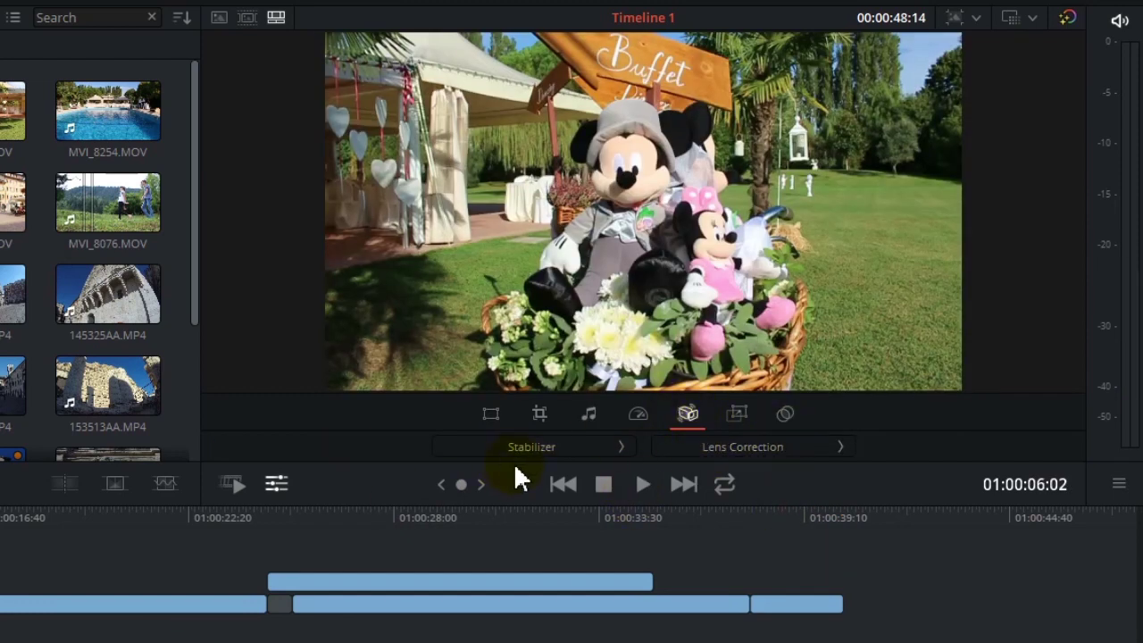
Step: Open Lens Correction for the clip at 01:00:06:02 and increase its distortion amount
left_click(748, 448)
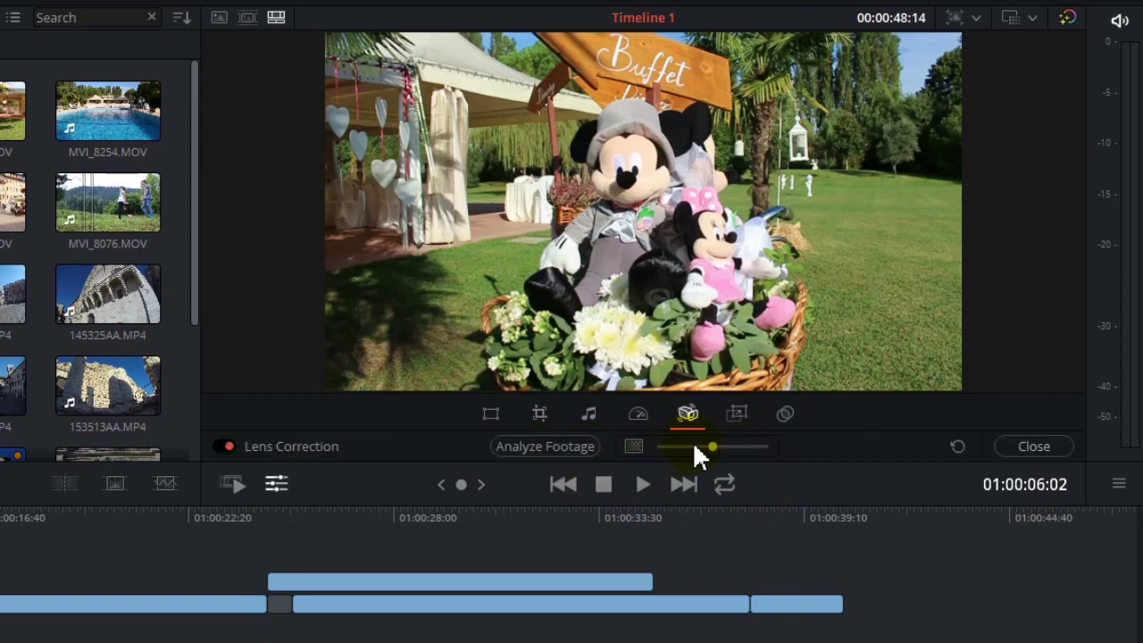
mouse_move(737, 445)
left_mouse_down()
mouse_move(710, 446)
mouse_move(752, 446)
left_mouse_up()
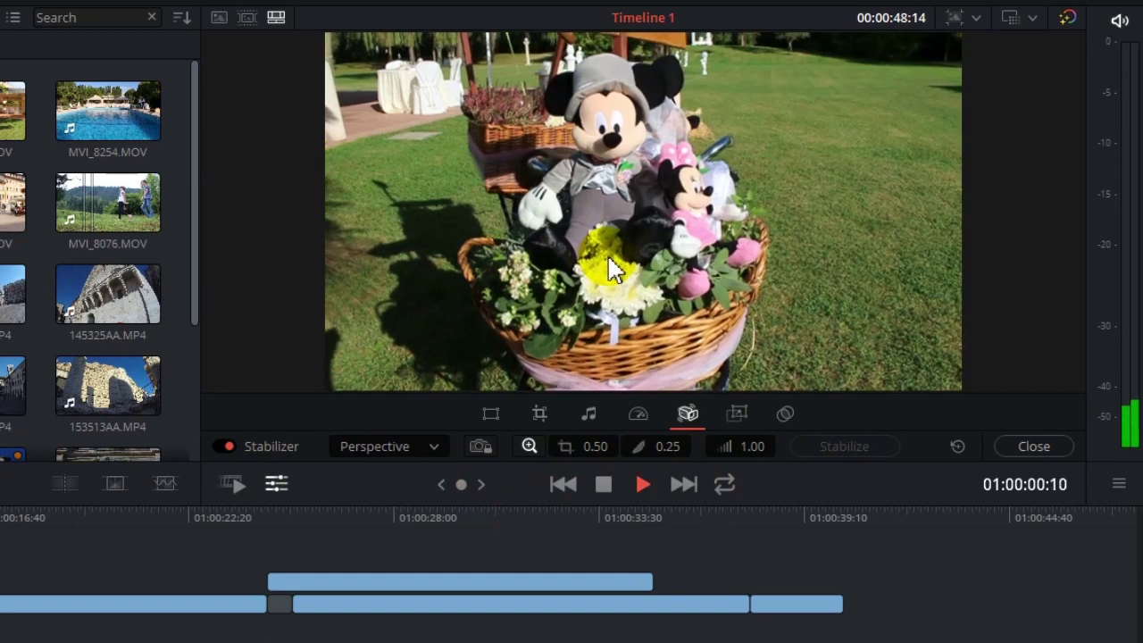
Step: Add a dissolve at the cut between the bicycle and pool clips, and another at the cut before the bicycle clip
key("space")
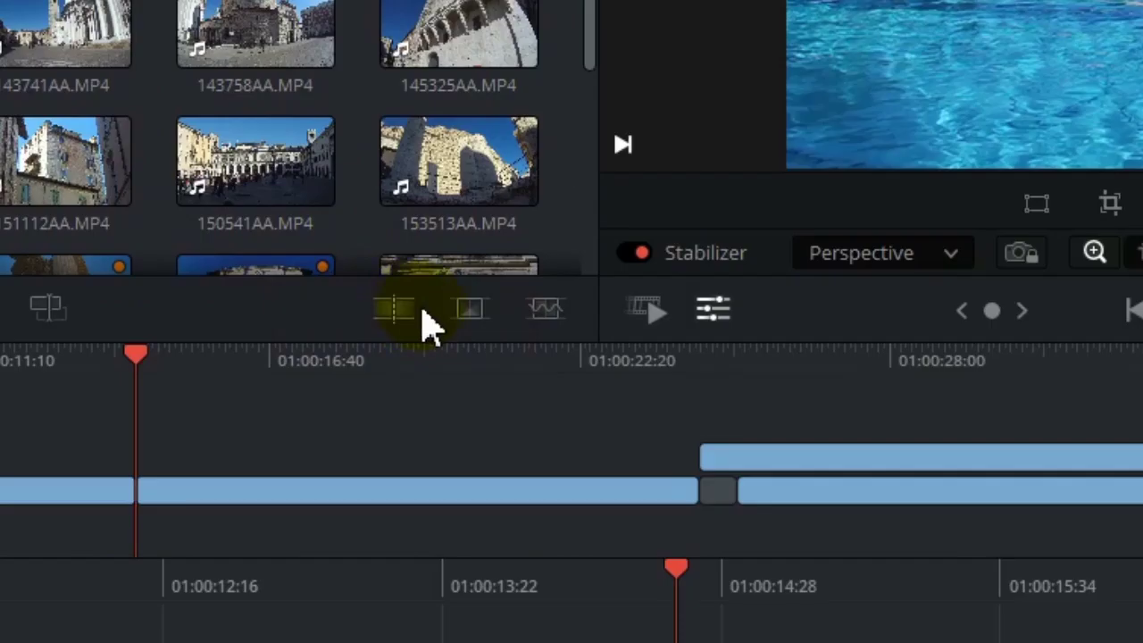
left_click(478, 323)
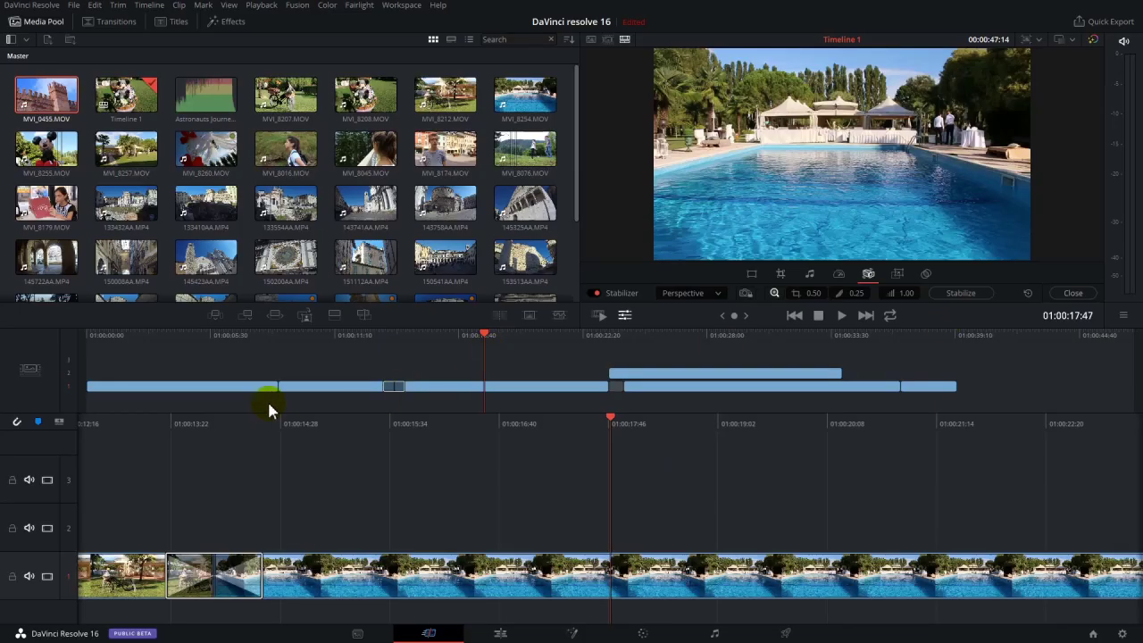
left_click(278, 331)
left_click(530, 317)
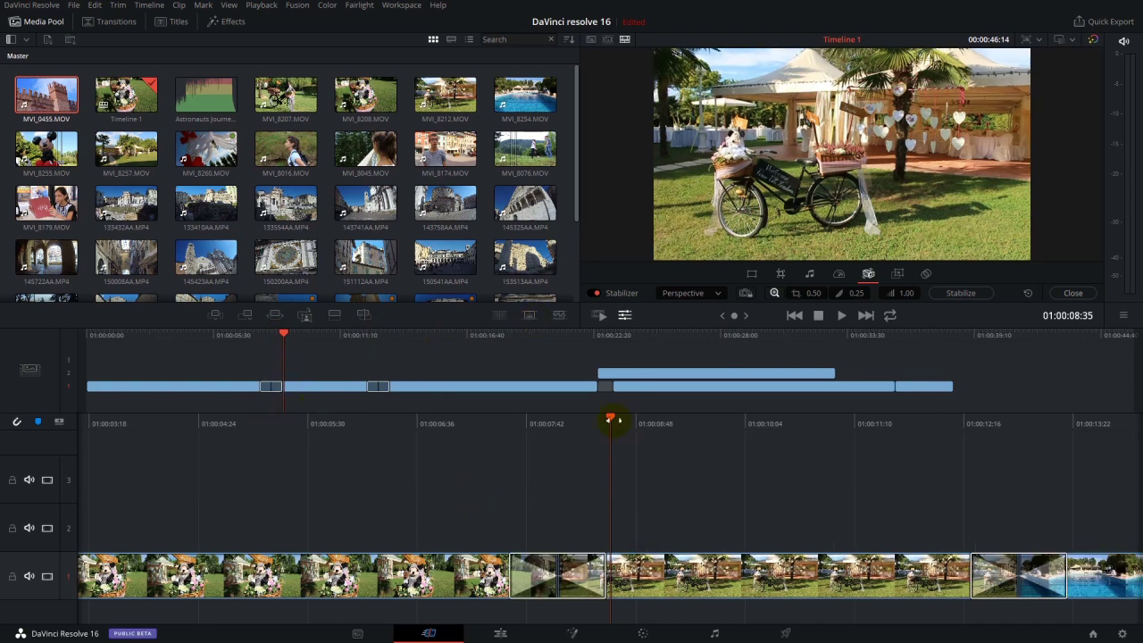
Step: Scrub through the two dissolves around the bicycle clip to preview them
left_click_drag(610, 420, 207, 451)
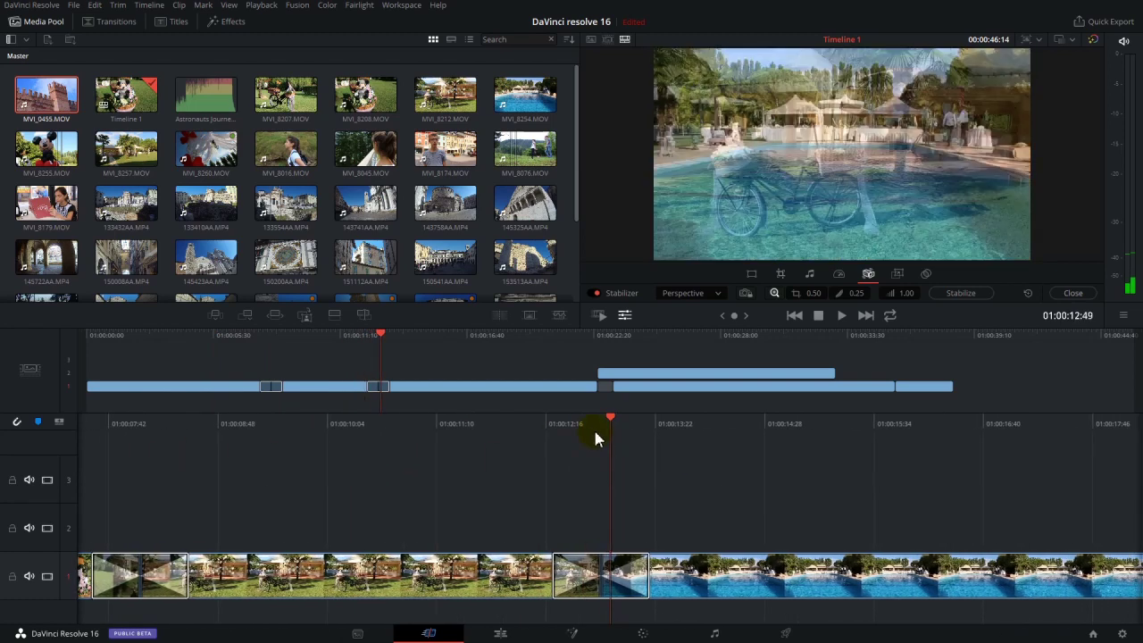
left_click_drag(597, 438, 4, 429)
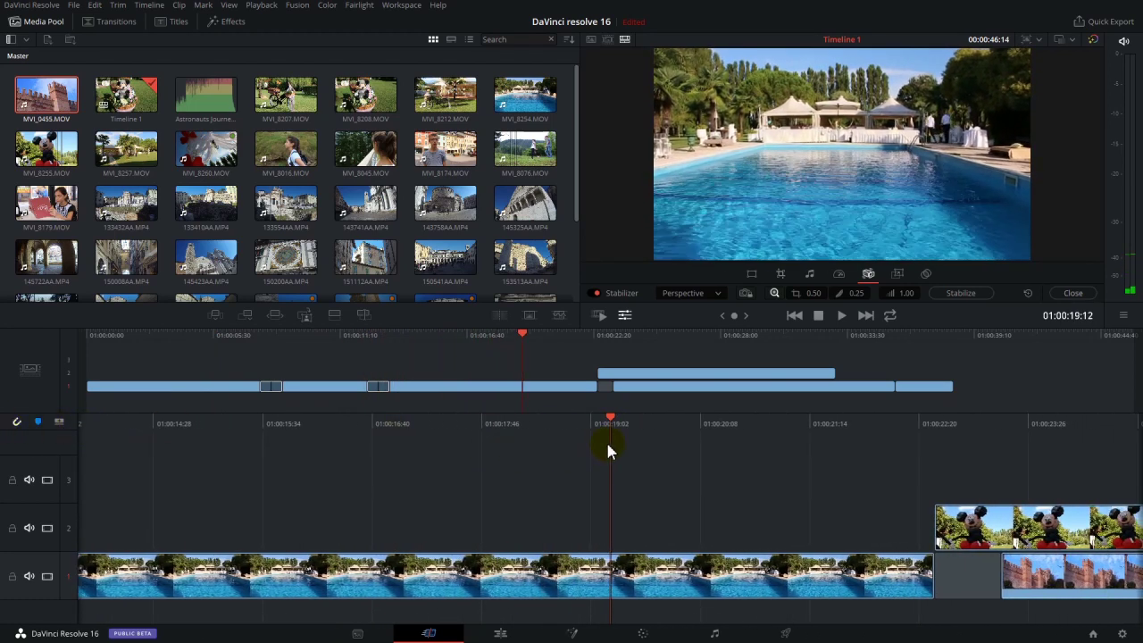
left_click_drag(613, 420, 215, 422)
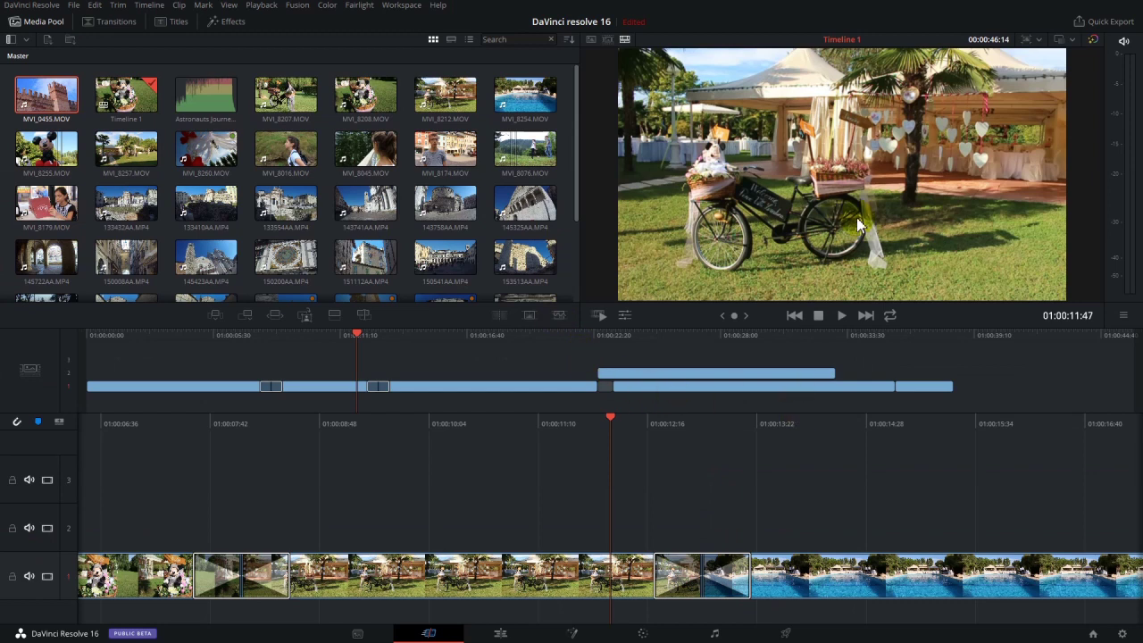
Step: Scrub and play across the short transition between the two interview clips to check how it blends
left_click(758, 589)
left_click_drag(598, 416, 648, 417)
key("space")
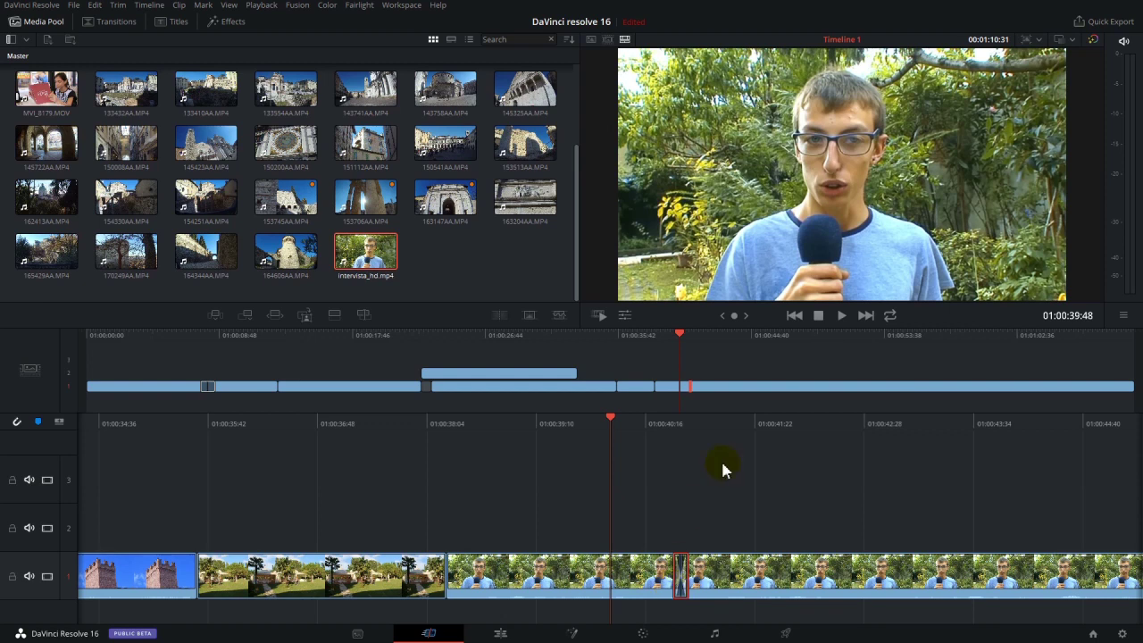
left_click(841, 315)
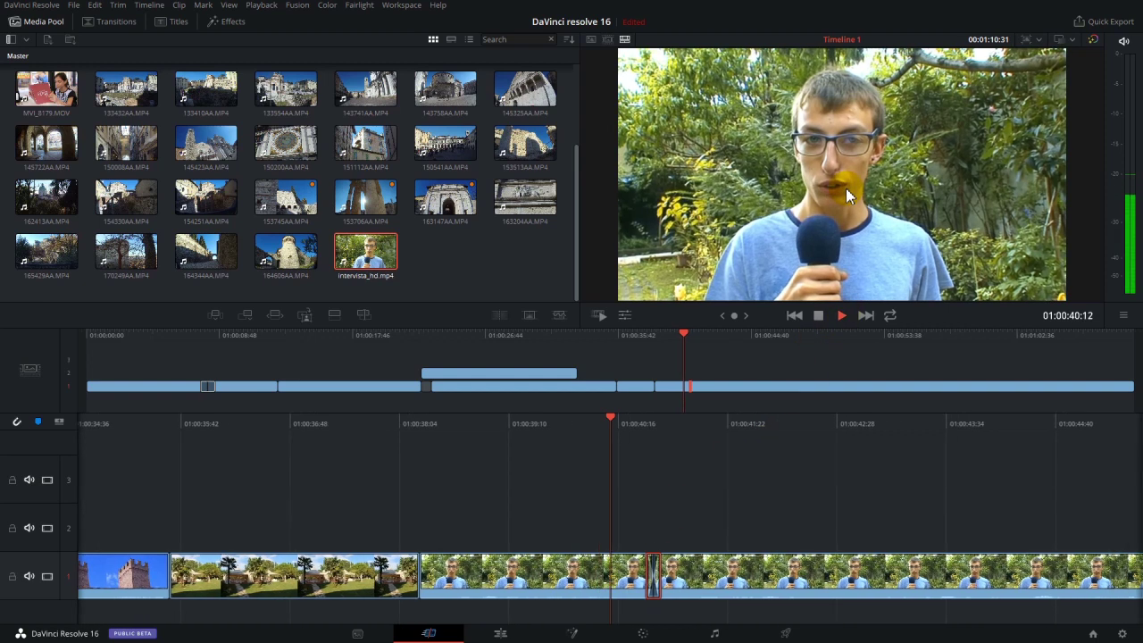
left_click(613, 421)
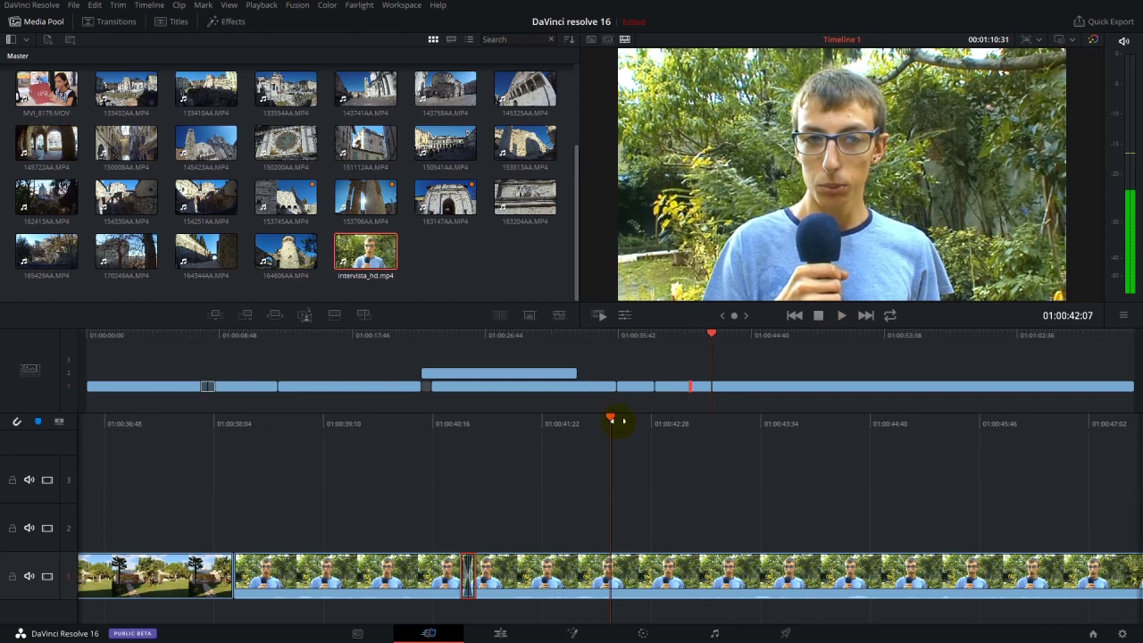
left_click_drag(611, 420, 817, 411)
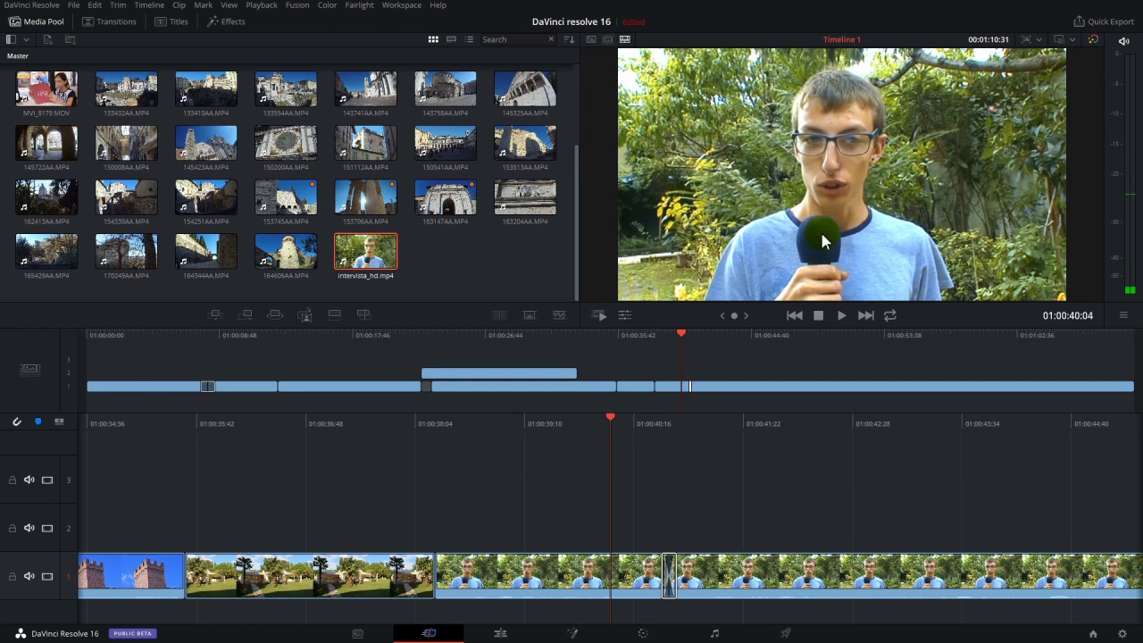
key("space")
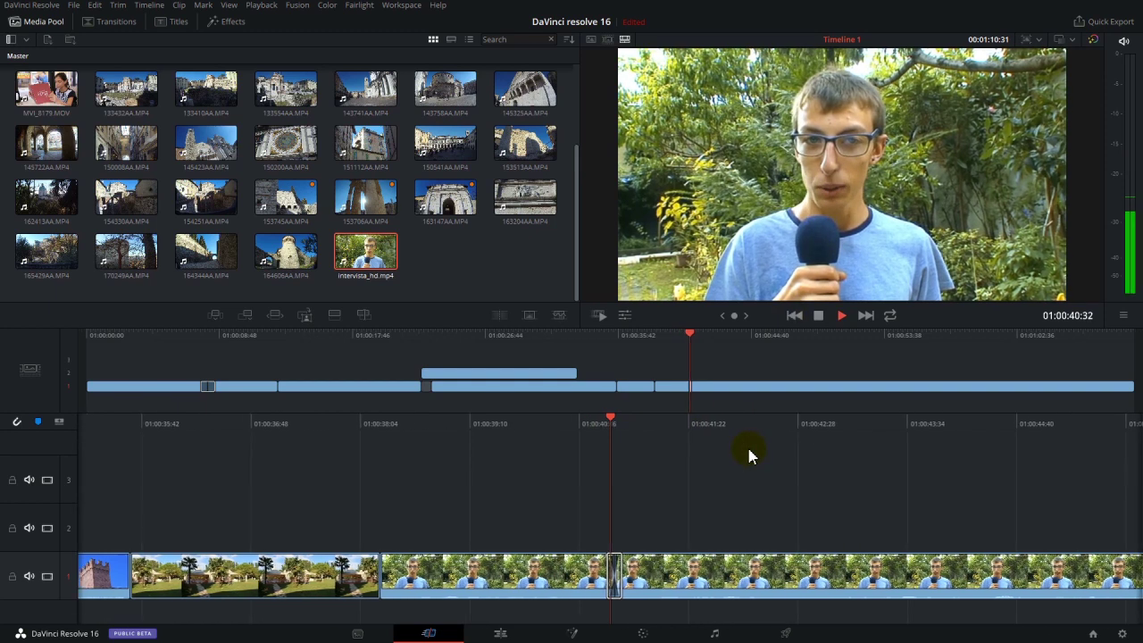
key("space")
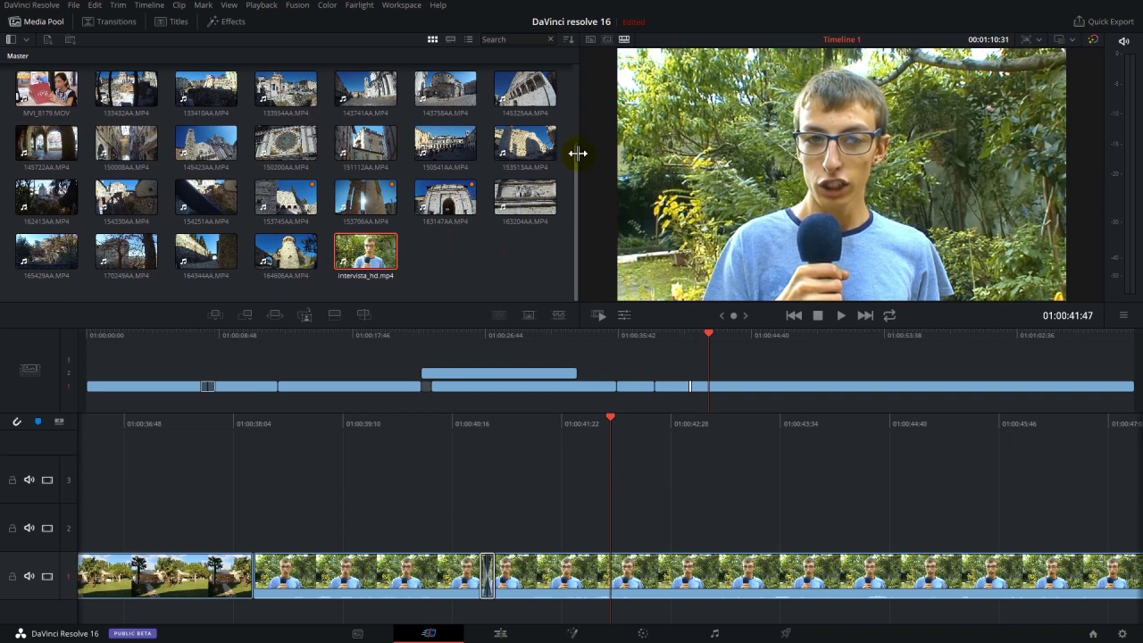
Step: Widen the media pool and switch its clips to list view, then to filmstrip view
scroll(573, 109, "up", 1)
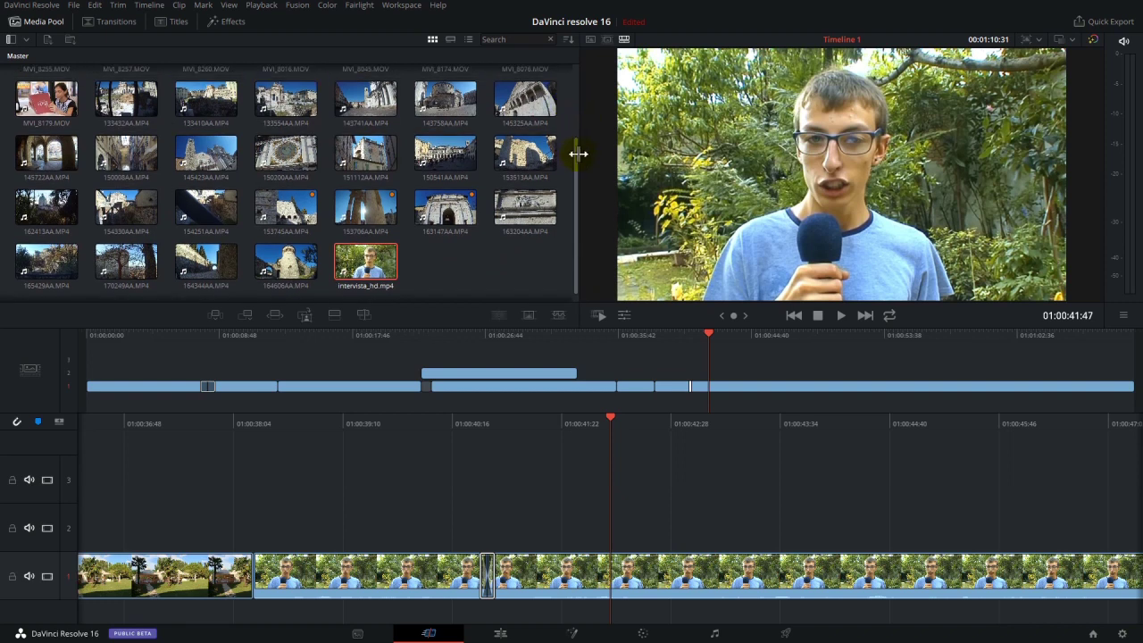
left_click_drag(577, 110, 600, 92)
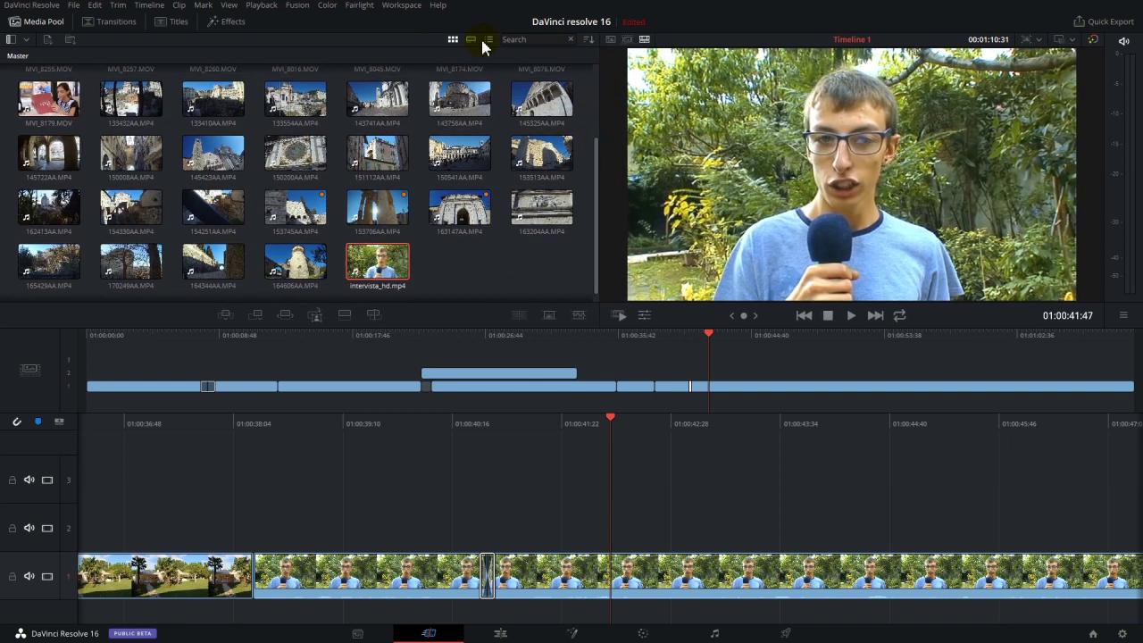
left_click(488, 39)
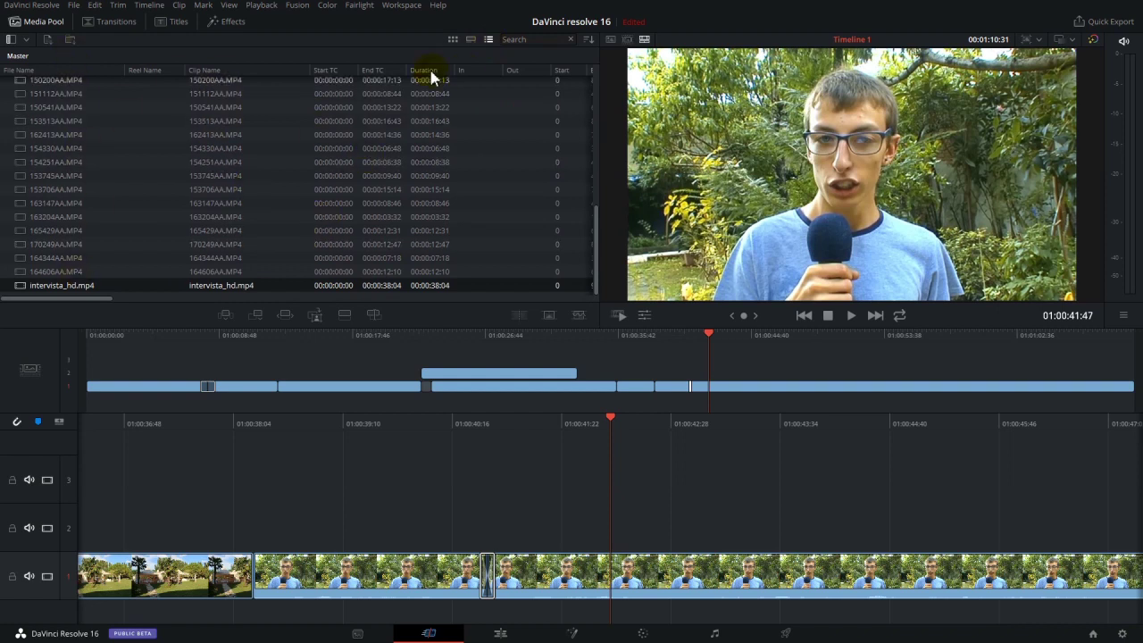
left_click(470, 39)
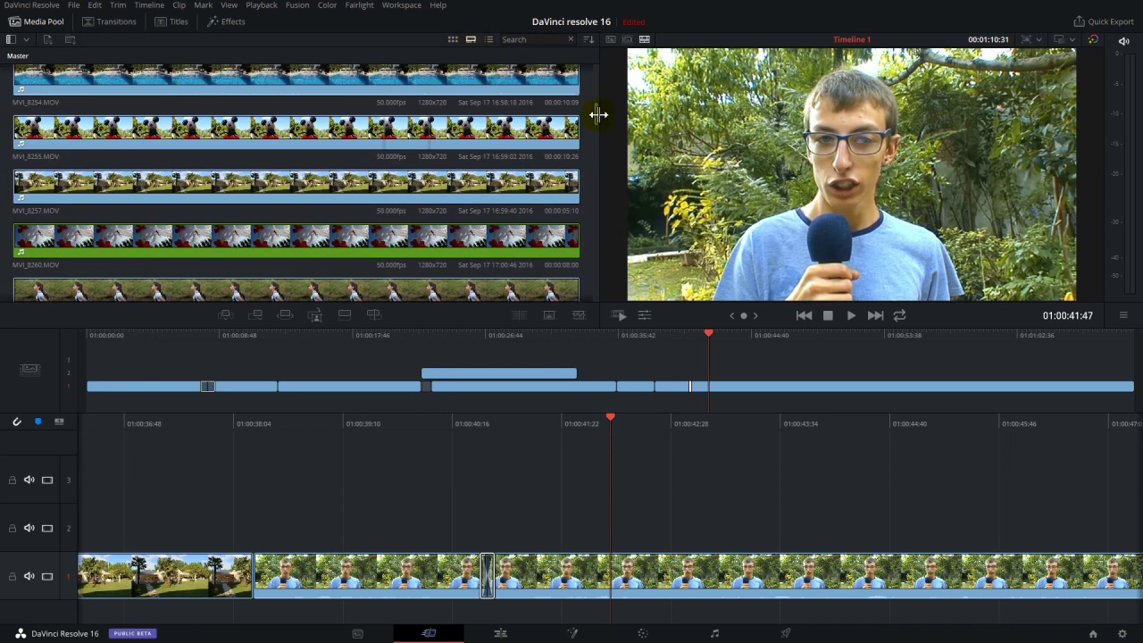
left_click_drag(598, 104, 604, 80)
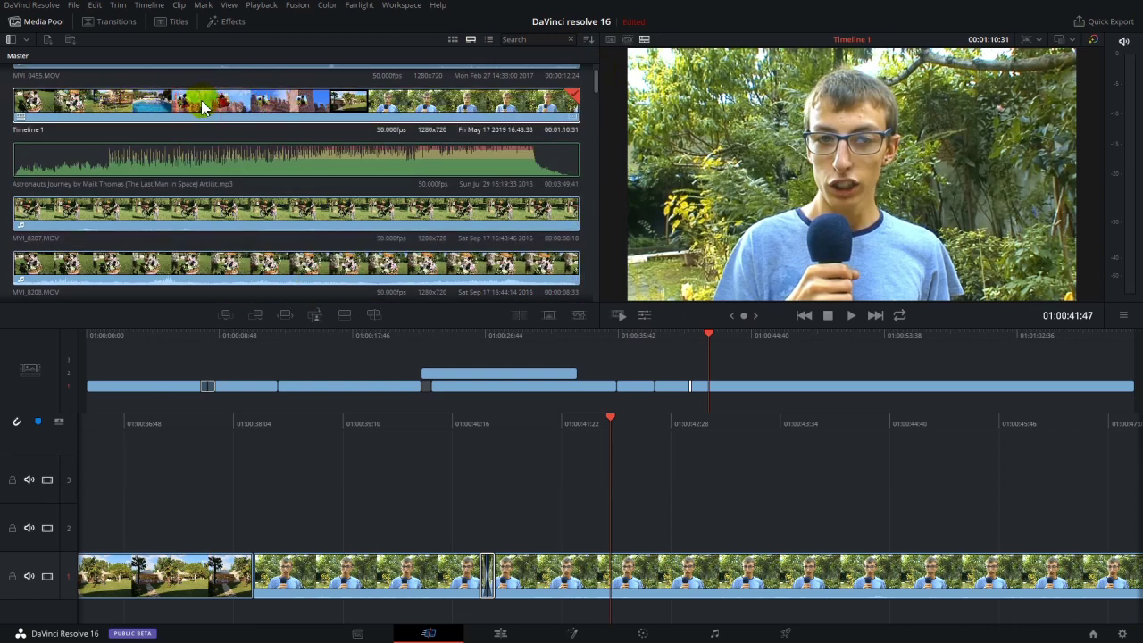
Step: Skim the Timeline 1, MVI_8254.MOV and MVI_8255.MOV filmstrips and browse the remaining clips in the media pool
left_click(31, 113)
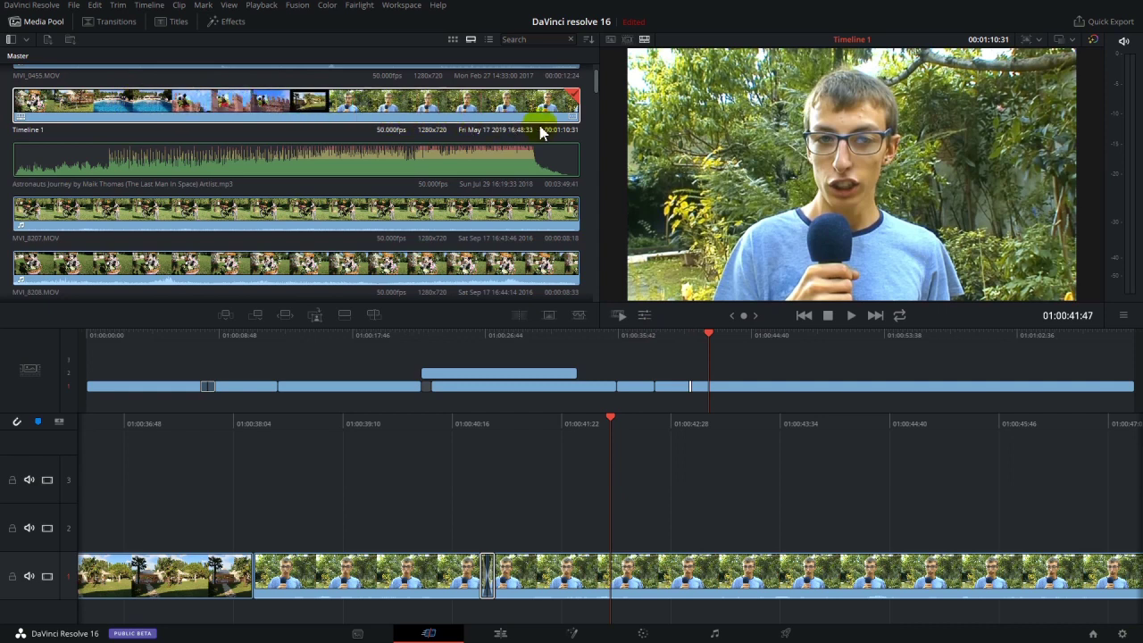
left_click(465, 239)
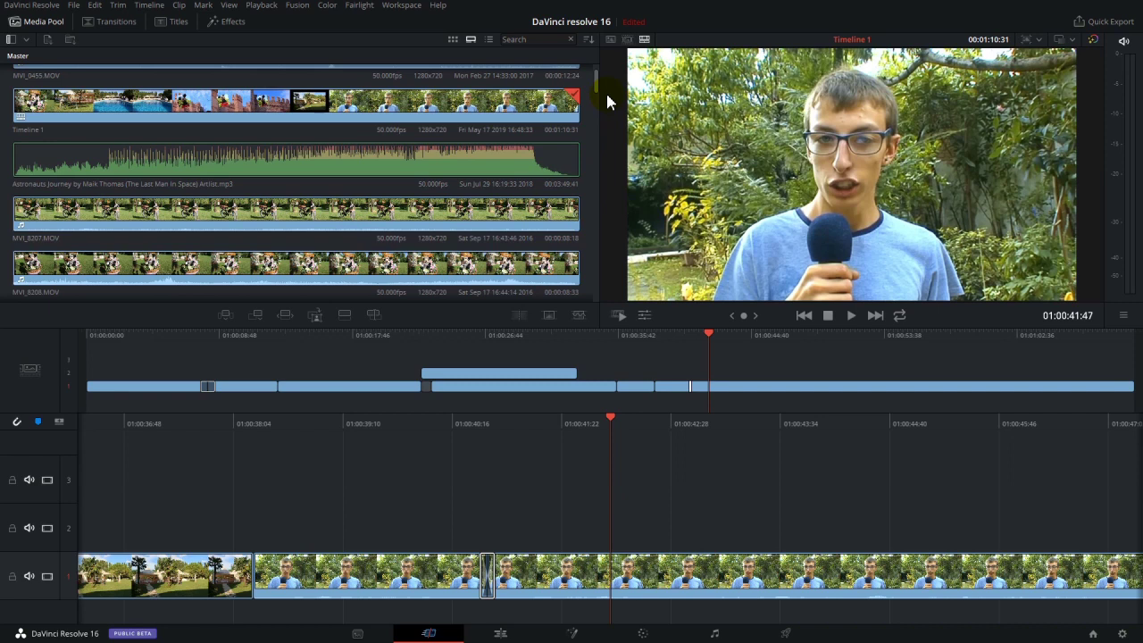
scroll(265, 175, "down", 4)
left_click(265, 177)
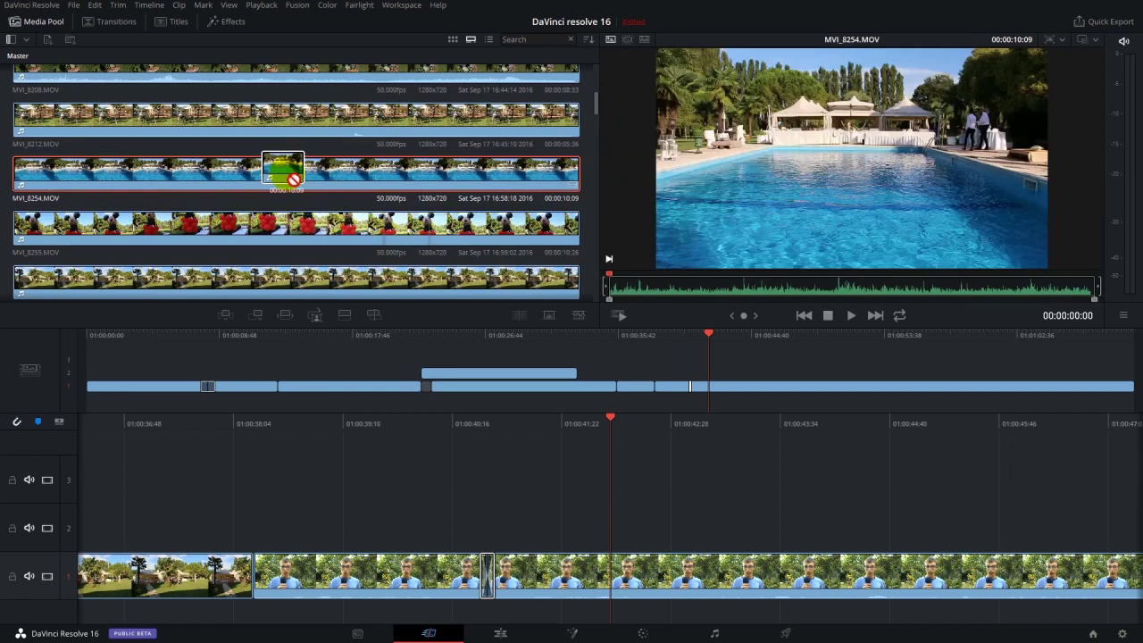
left_click(791, 217)
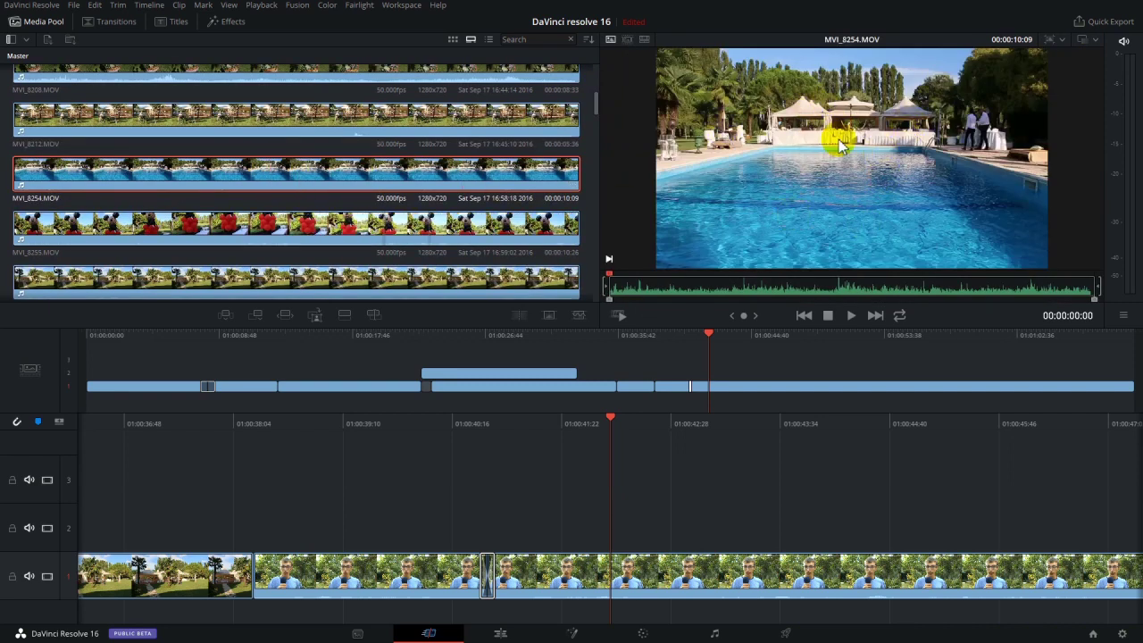
left_click(828, 216)
left_click(362, 224)
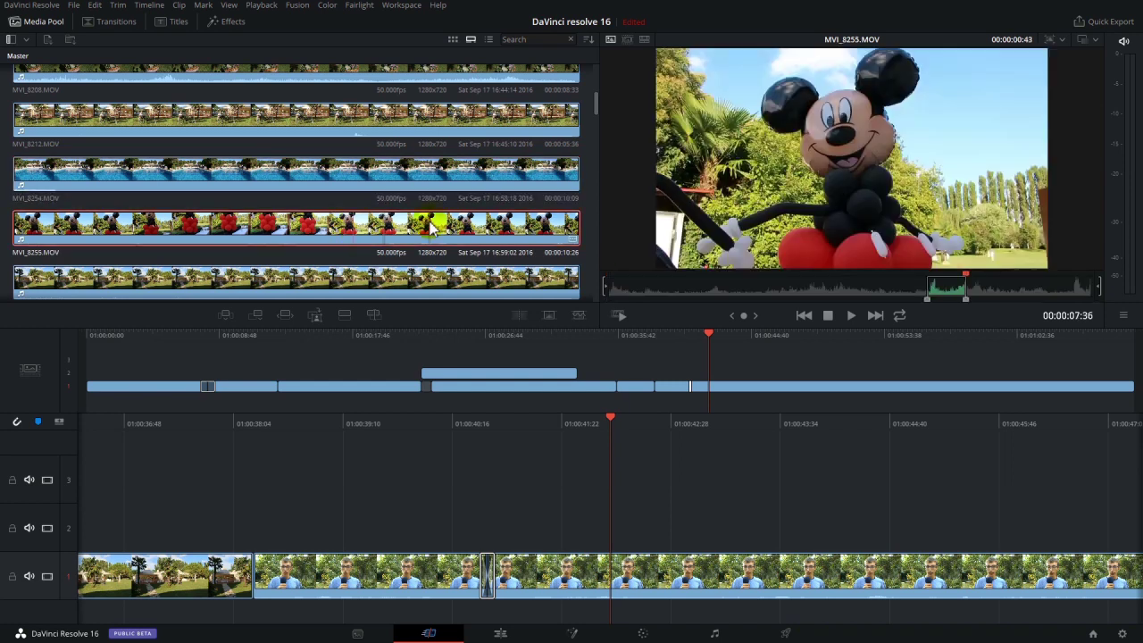
scroll(408, 247, "down", 5)
Step: Add the 3D Lower 3rd Flipping 2Line Fusion title on track 2 above the first clip and play its animation
key("Up")
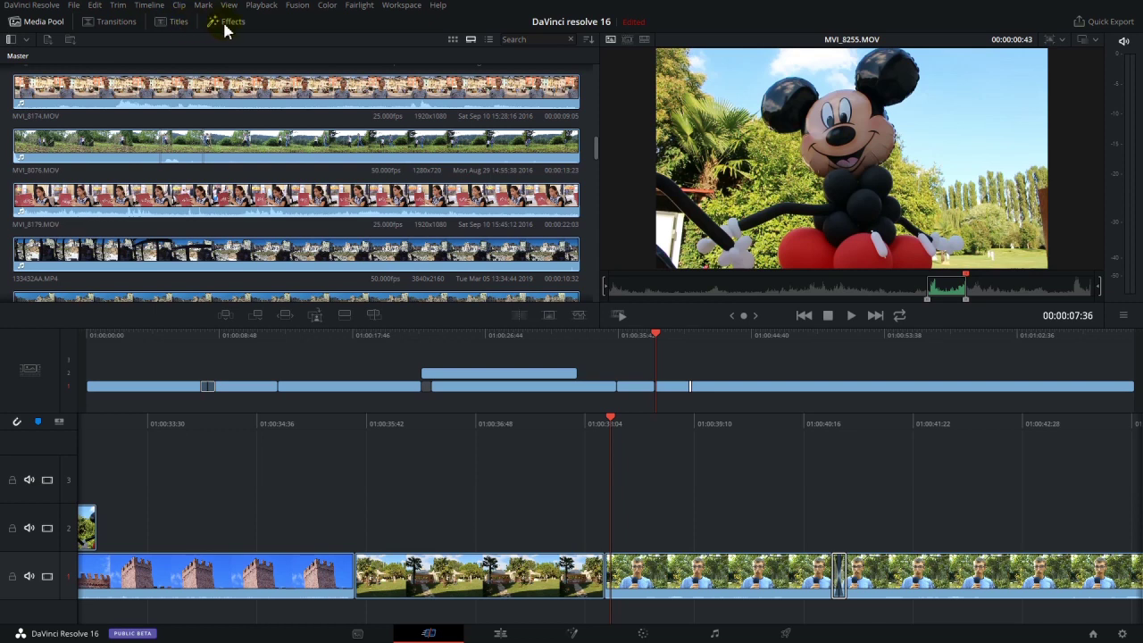
left_click(180, 24)
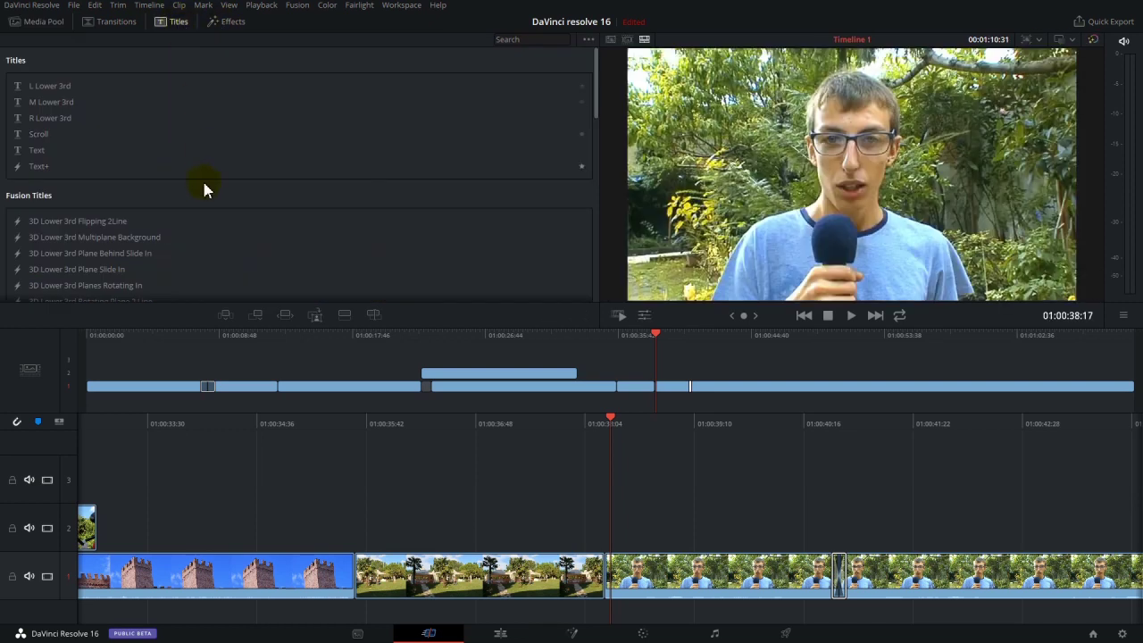
scroll(203, 187, "down", 2)
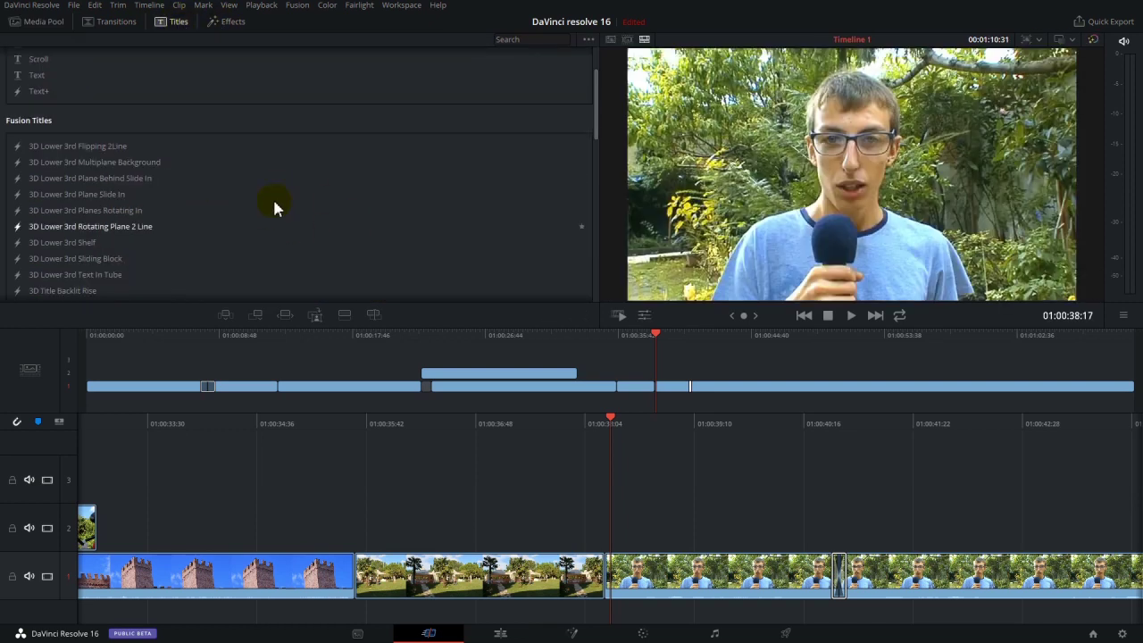
left_click(72, 150)
left_click_drag(71, 152, 694, 414)
left_click_drag(633, 549, 696, 377)
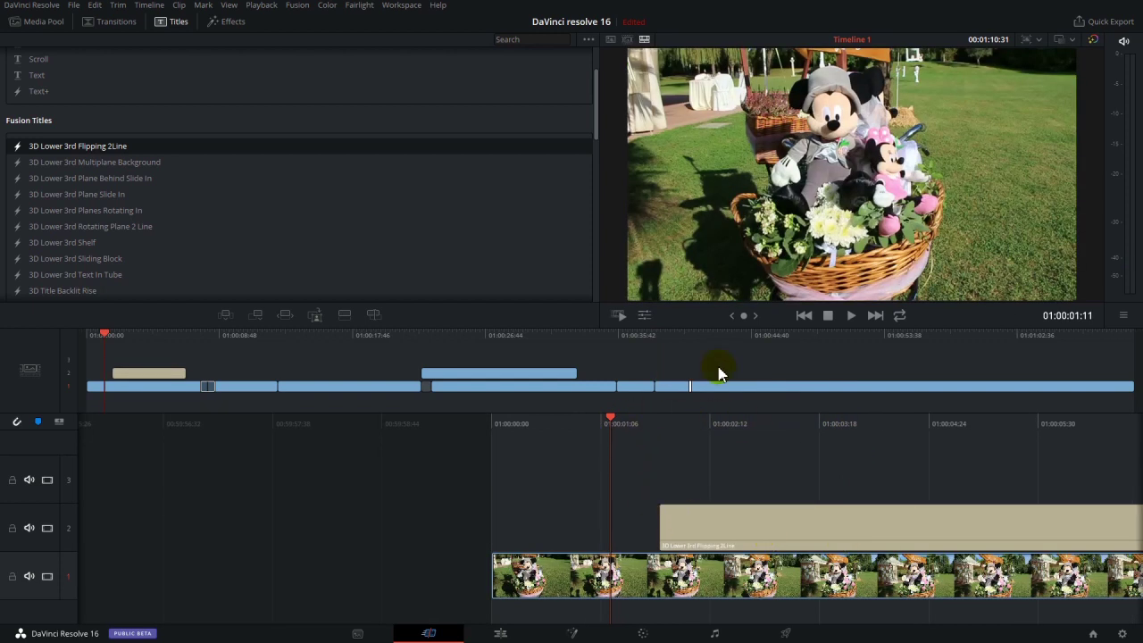
left_click(851, 315)
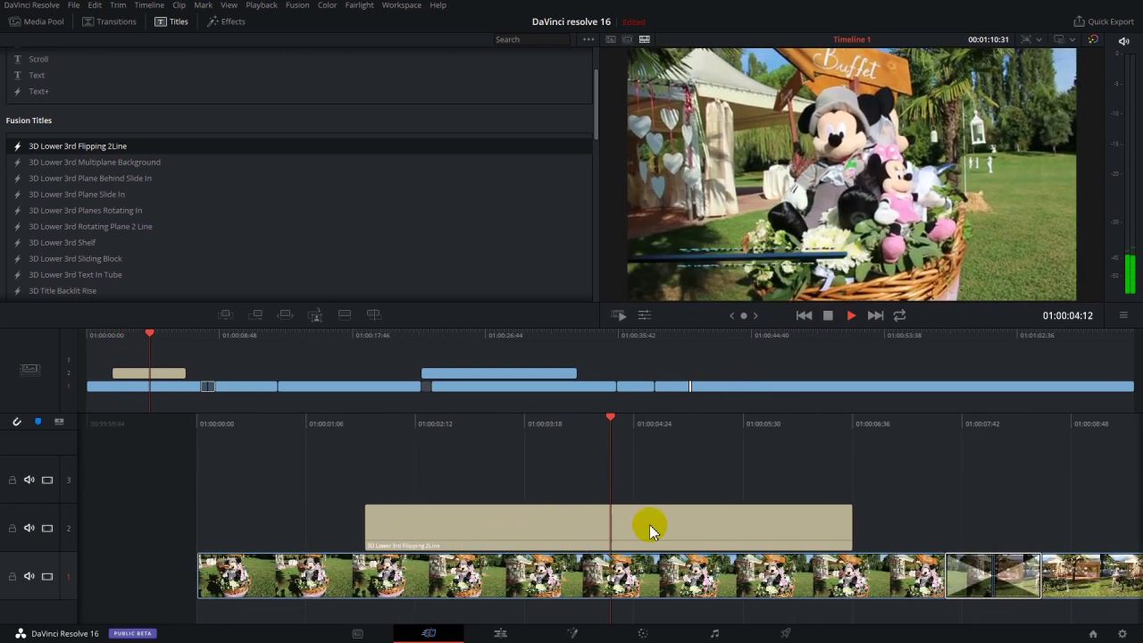
key("space")
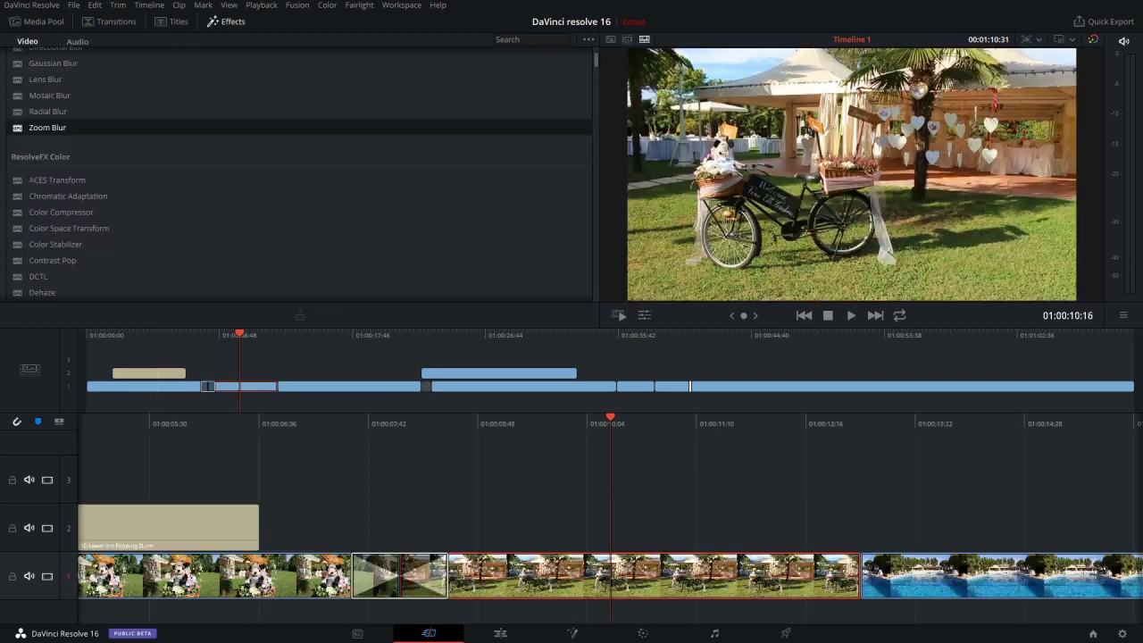
Step: Apply the Zoom Blur effect to the bicycle clip on track 1
left_click_drag(33, 133, 230, 384)
left_click_drag(40, 128, 245, 391)
left_click(851, 184)
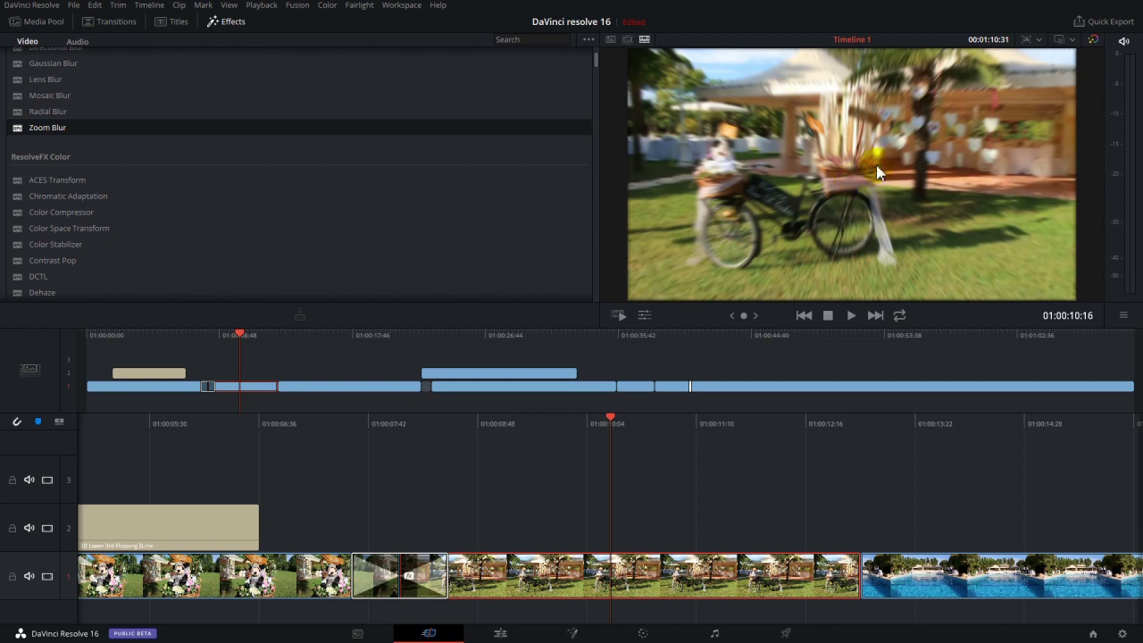
left_click(699, 439)
Step: Set the bicycle clip's Zoom Blur to Smooth Strength 0.456, X Position 0.732 and Y Position 0.370, and close its settings
left_click(644, 315)
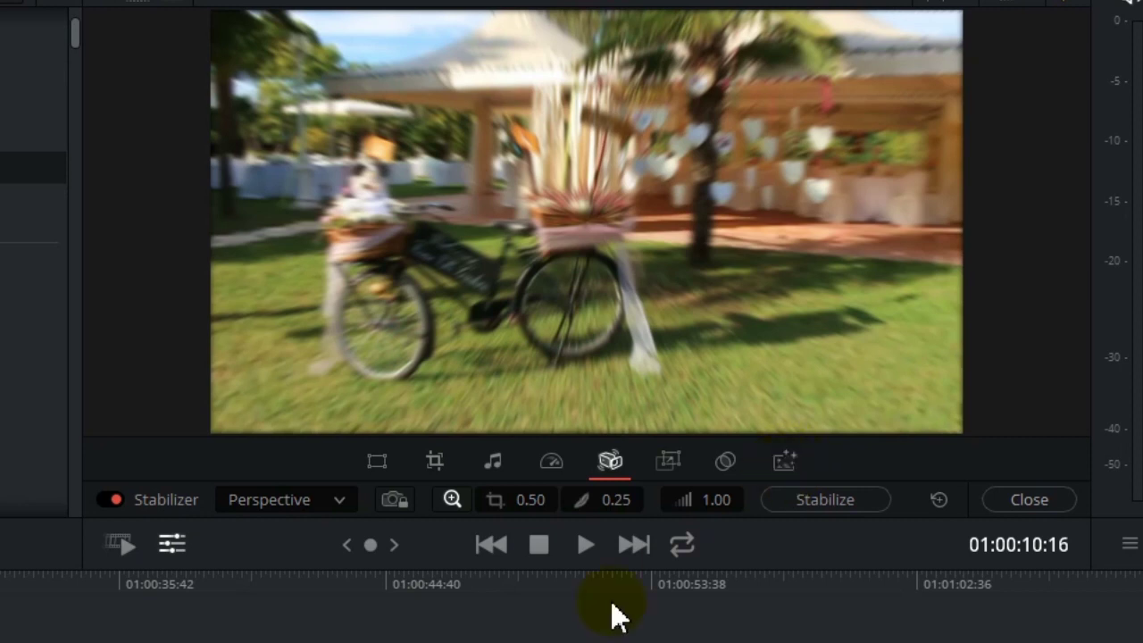
left_click(782, 464)
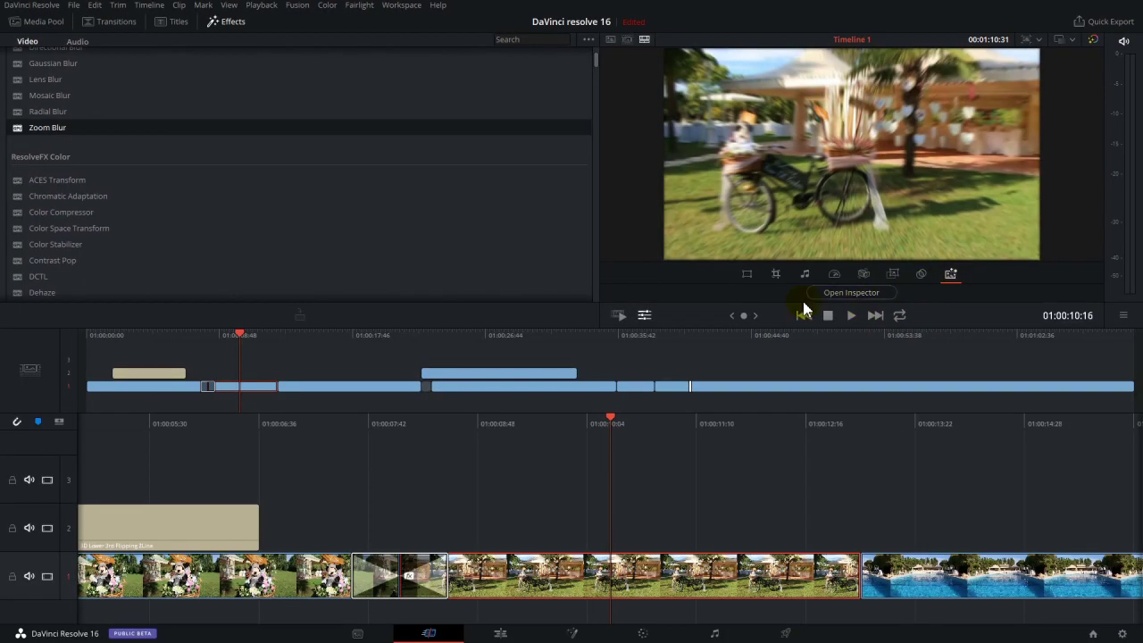
left_click(601, 511)
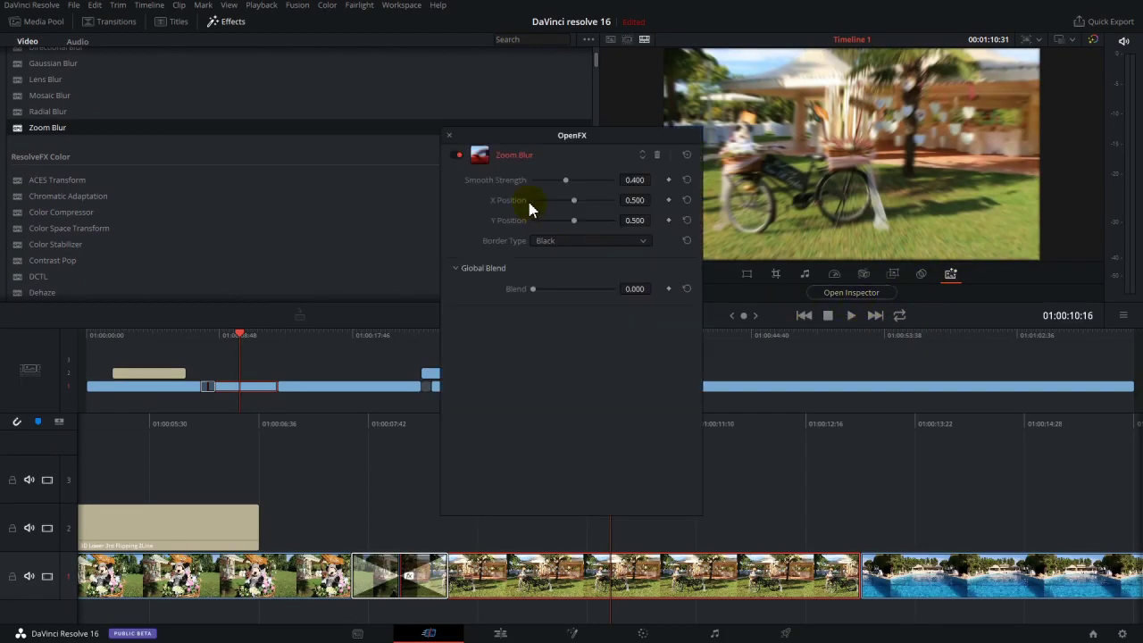
left_click_drag(565, 181, 593, 180)
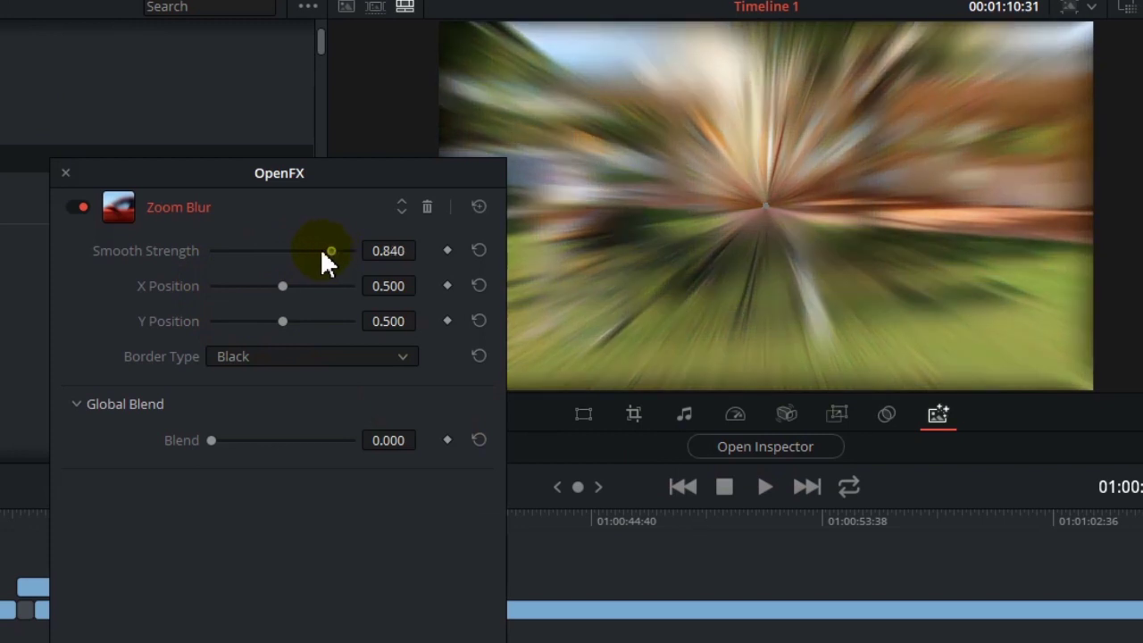
left_click_drag(319, 248, 265, 323)
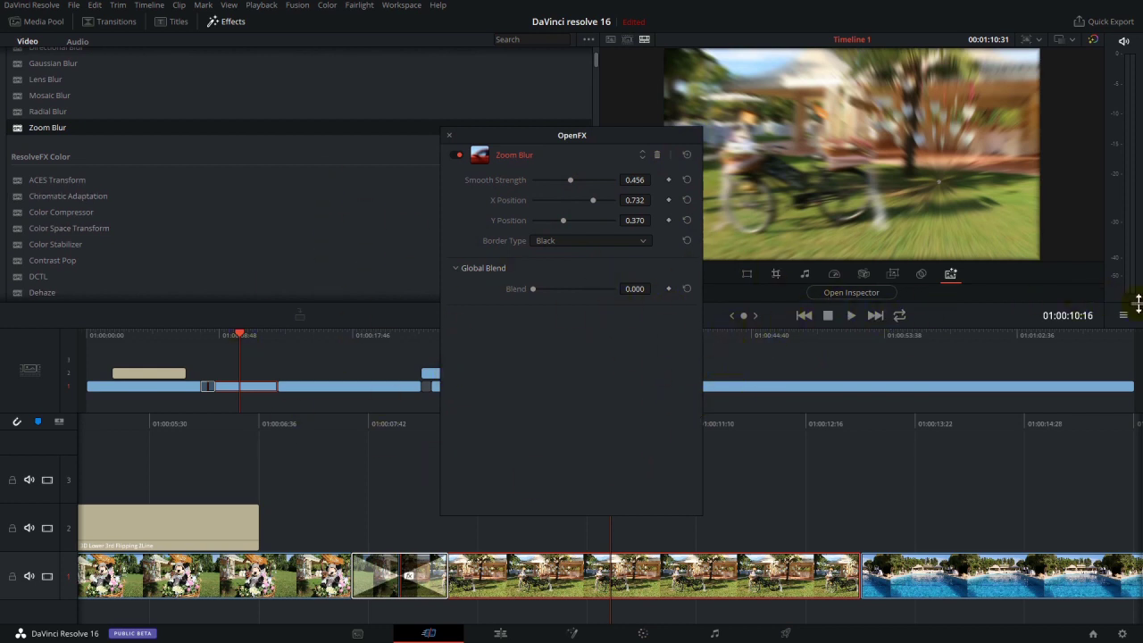
left_click(615, 357)
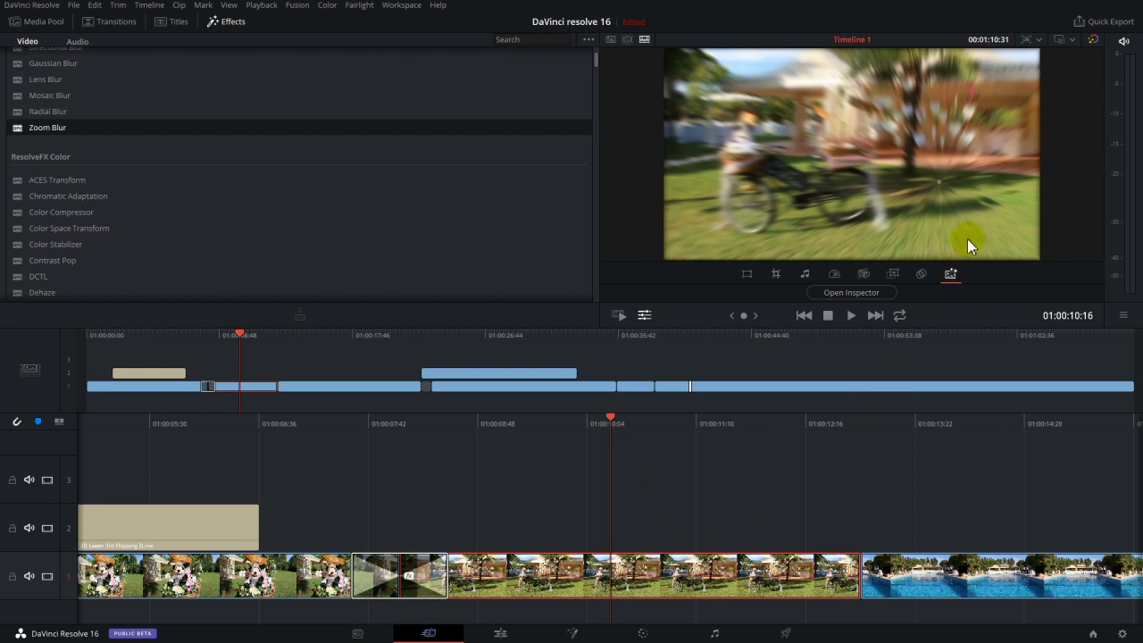
Step: Examine the timeline resolution presets, from Ultra HD to Square, keeping Custom Project Settings
left_click(1072, 38)
left_click(1038, 33)
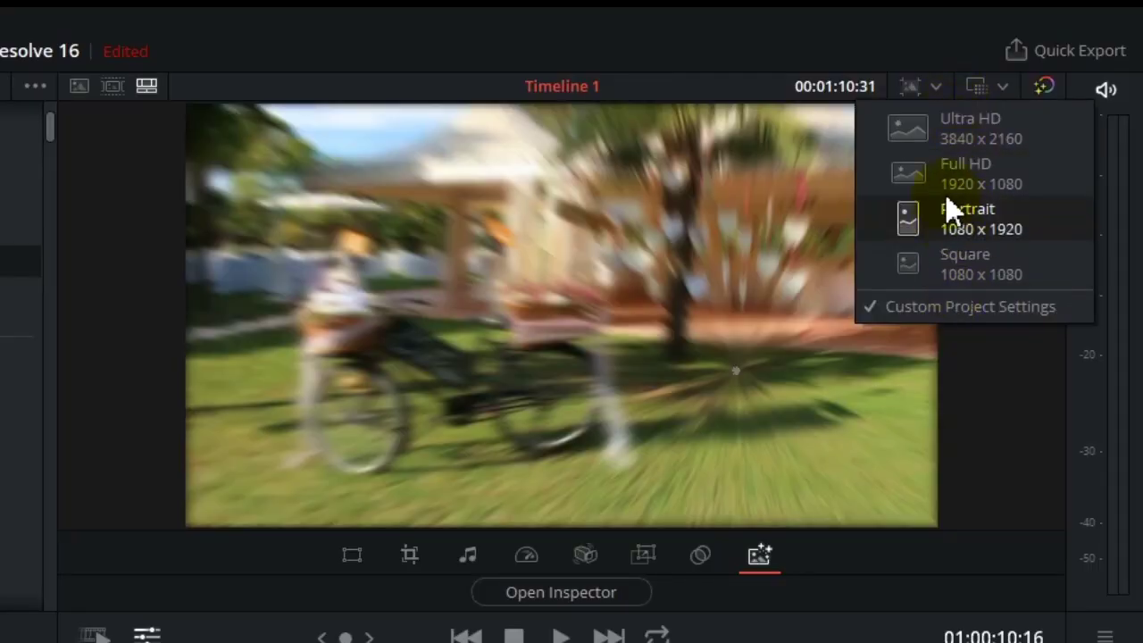
left_click(888, 45)
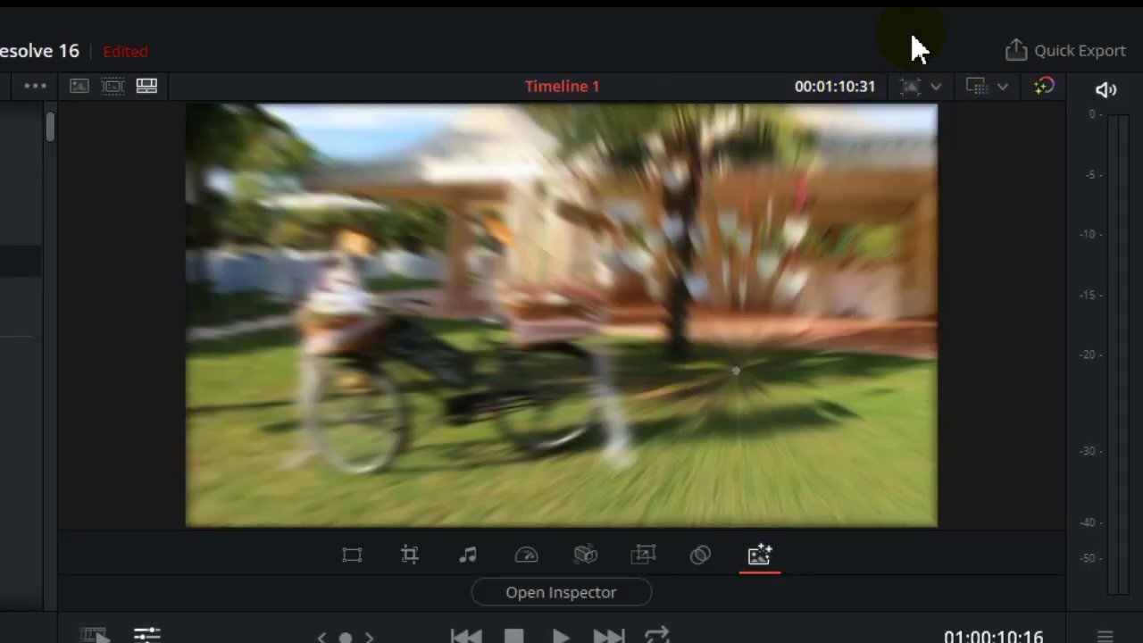
Step: Review the Quick Export options for H.264, YouTube and Vimeo, and close the dialog without exporting
left_click(1051, 51)
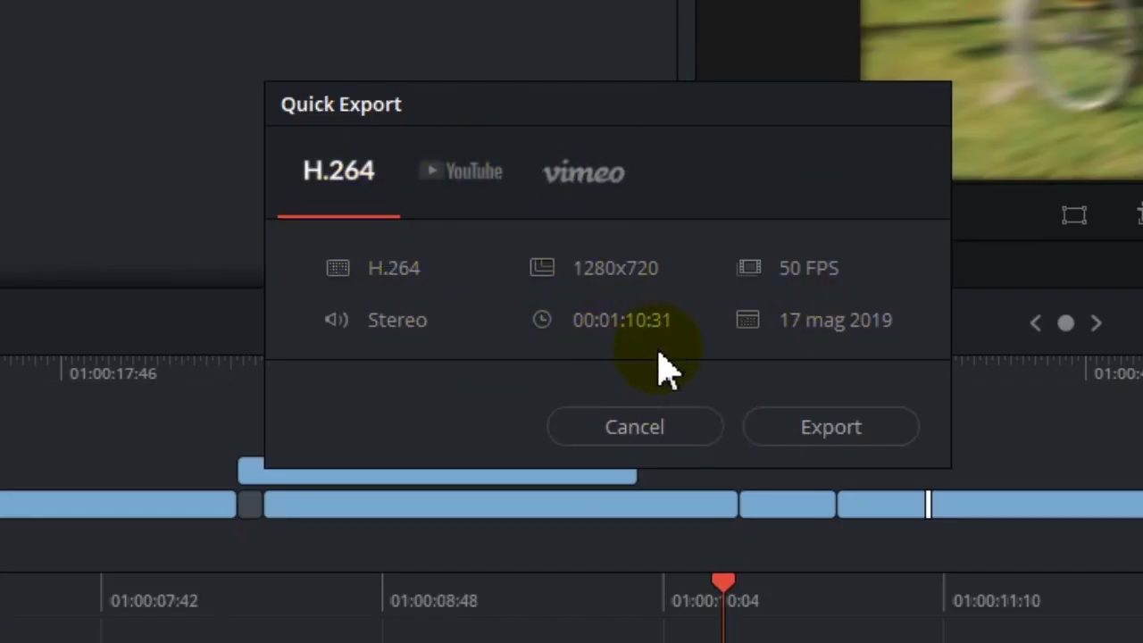
left_click(460, 172)
left_click(625, 173)
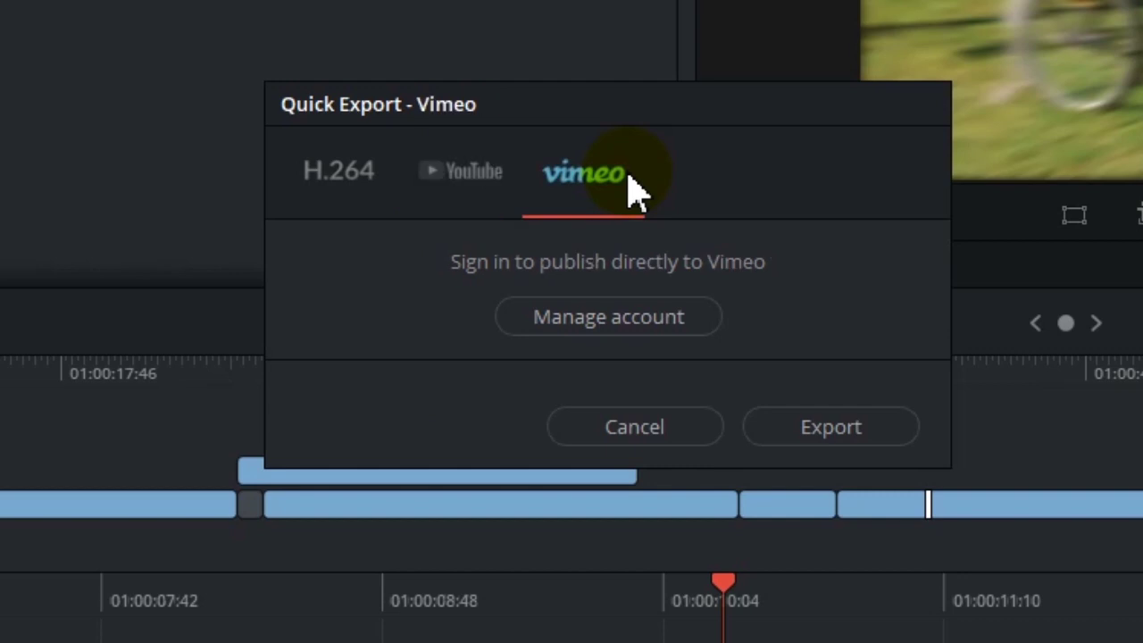
left_click(325, 187)
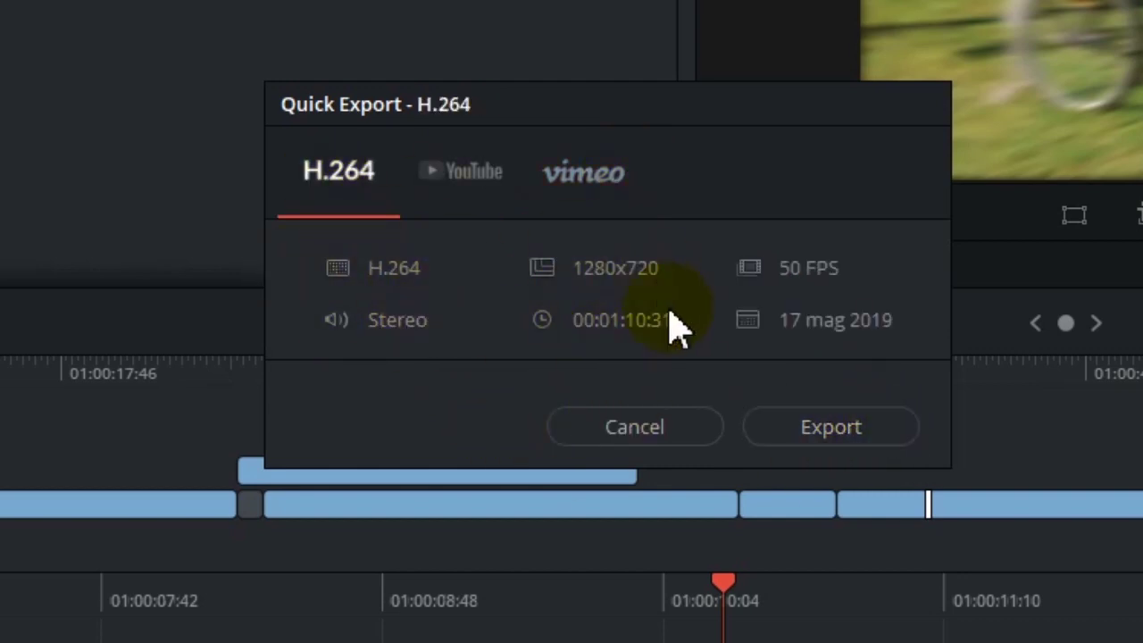
left_click(669, 426)
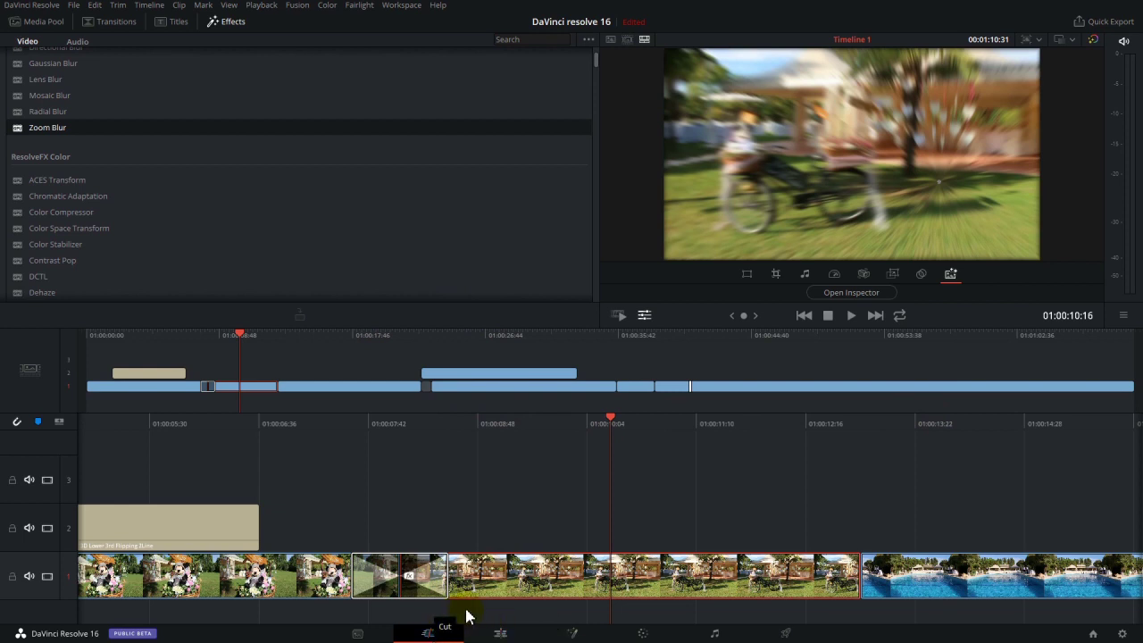
Step: Open Timeline 1 on the Edit page and scrub its playhead slightly past the bicycle clip's current frame
left_click(501, 636)
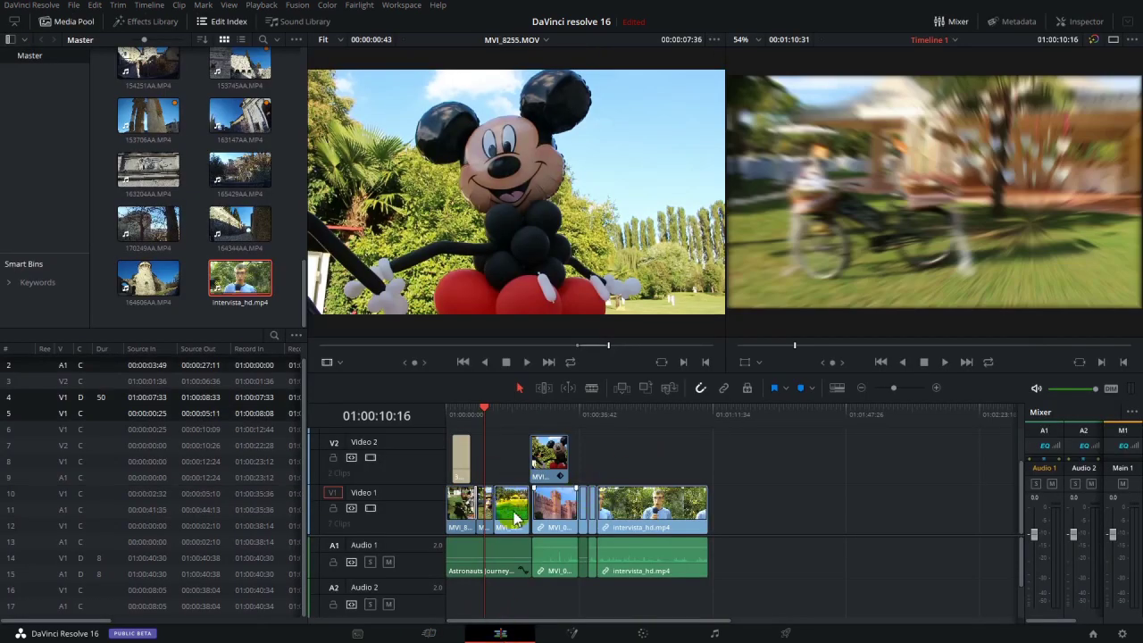
left_click_drag(485, 408, 502, 435)
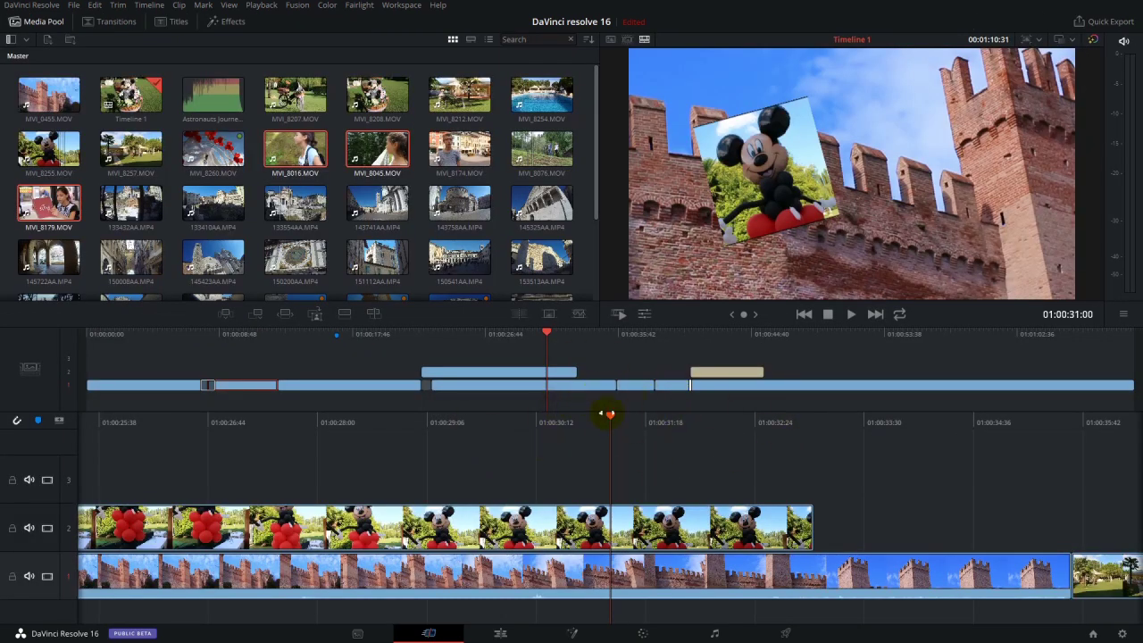
Step: Scrub the Cut page's detailed and overview timelines around 01:00:31, over the castle clip with the Mickey Mouse overlay
left_click_drag(610, 416, 623, 424)
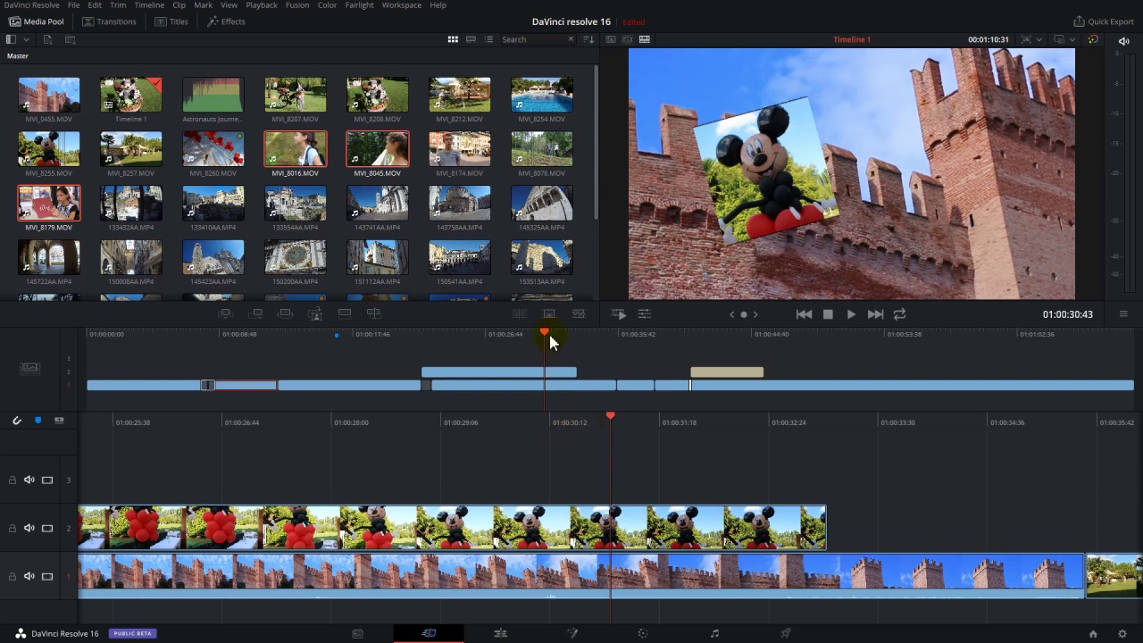
left_click_drag(546, 337, 558, 335)
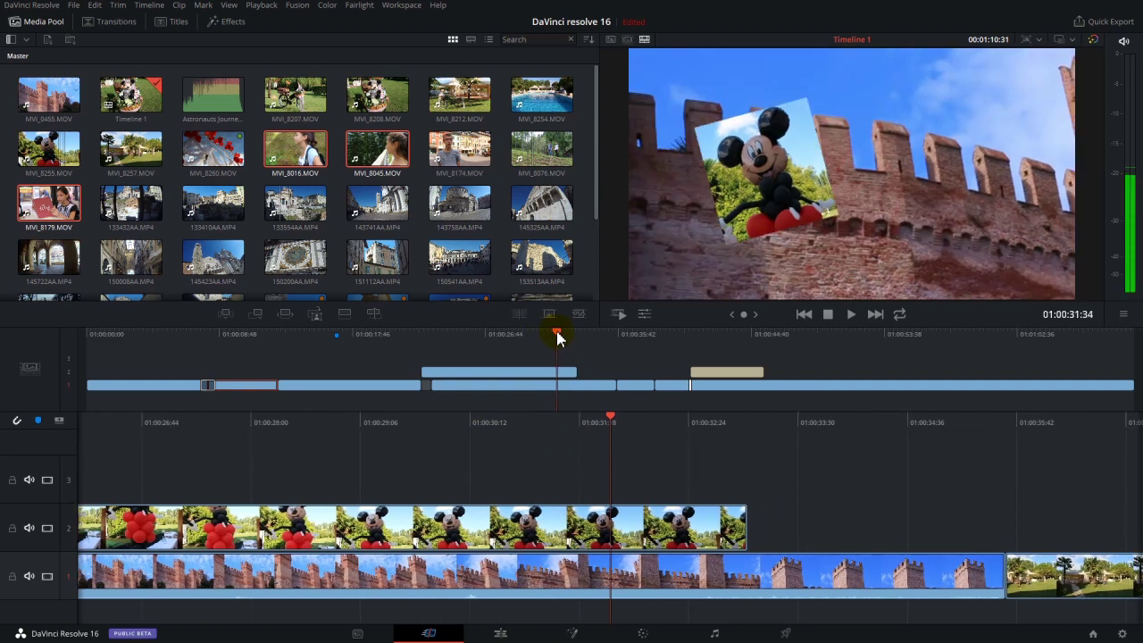